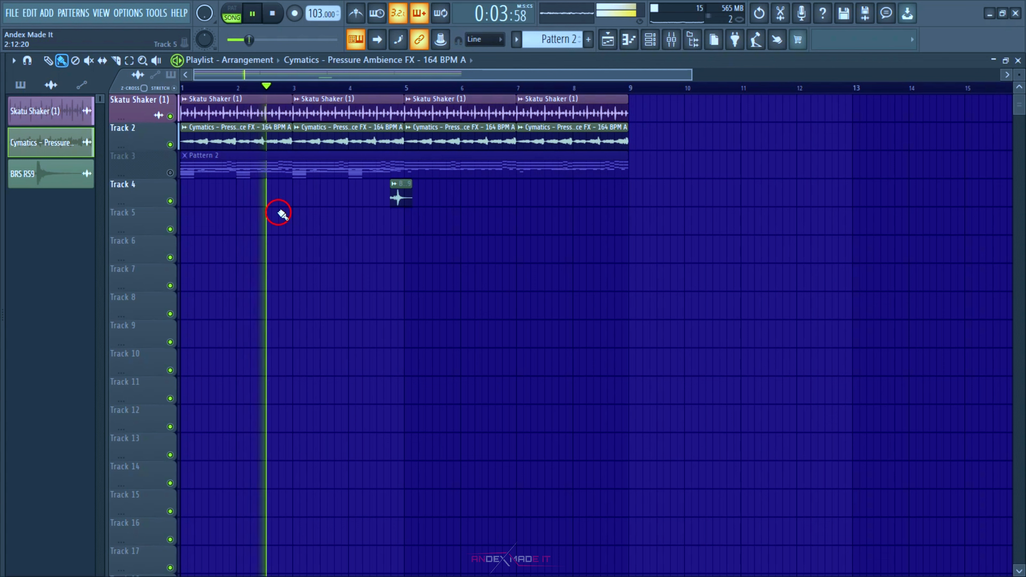
- Restart playback and examine the Orchestral channel's melody notes in the piano roll
{"action": "key", "text": "space"}
{"action": "scroll", "coordinate": [401, 194], "scroll_direction": "up", "scroll_amount": 3}
{"action": "double_click", "coordinate": [401, 195]}
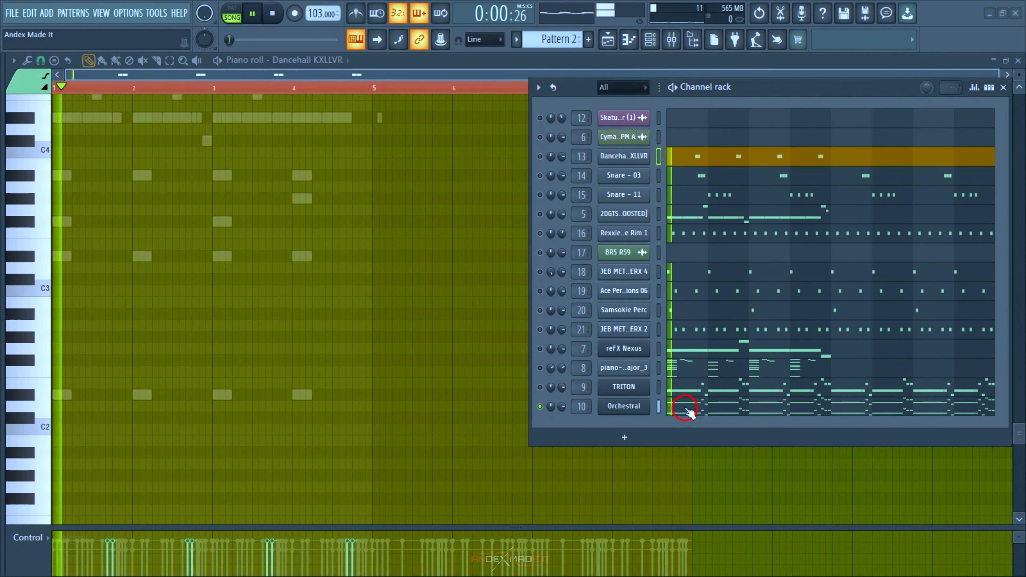
{"action": "left_click", "coordinate": [678, 408]}
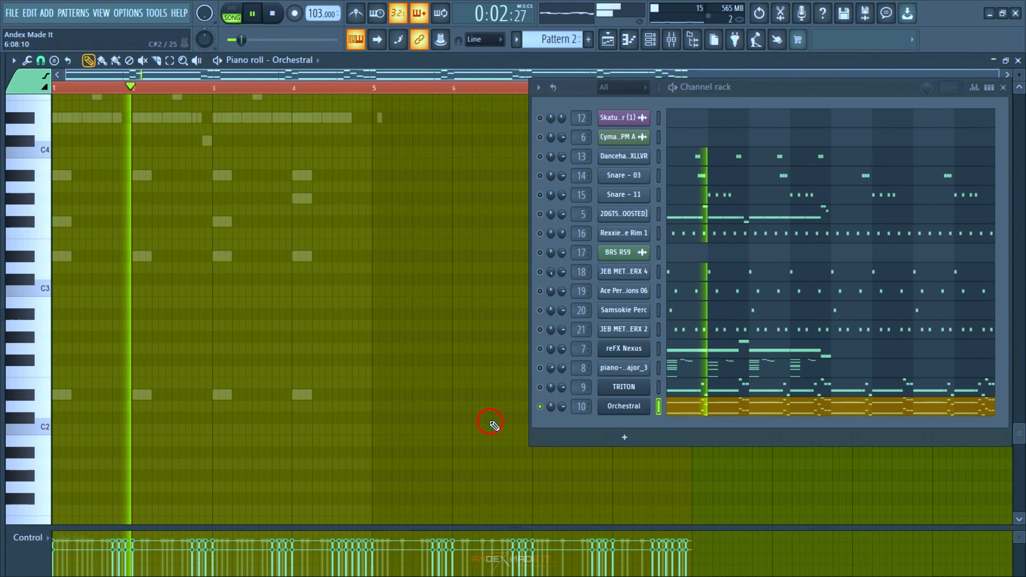
{"action": "scroll", "coordinate": [473, 428], "scroll_direction": "up", "scroll_amount": 5}
{"action": "scroll", "coordinate": [474, 428], "scroll_direction": "up", "scroll_amount": 5}
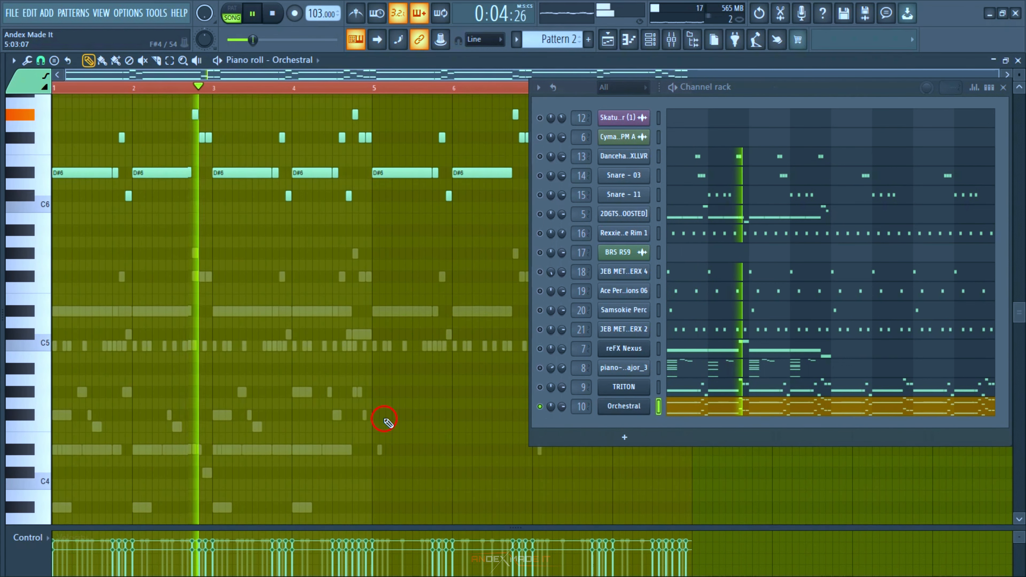
- Move the channel rack clear of the notes and unmute TRITON to hear it together with Orchestral
{"action": "mouse_move", "coordinate": [591, 80]}
{"action": "left_mouse_down"}
{"action": "mouse_move", "coordinate": [785, 126]}
{"action": "mouse_move", "coordinate": [790, 225]}
{"action": "mouse_move", "coordinate": [791, 111]}
{"action": "mouse_move", "coordinate": [769, 106]}
{"action": "left_mouse_up"}
{"action": "left_click", "coordinate": [723, 415]}
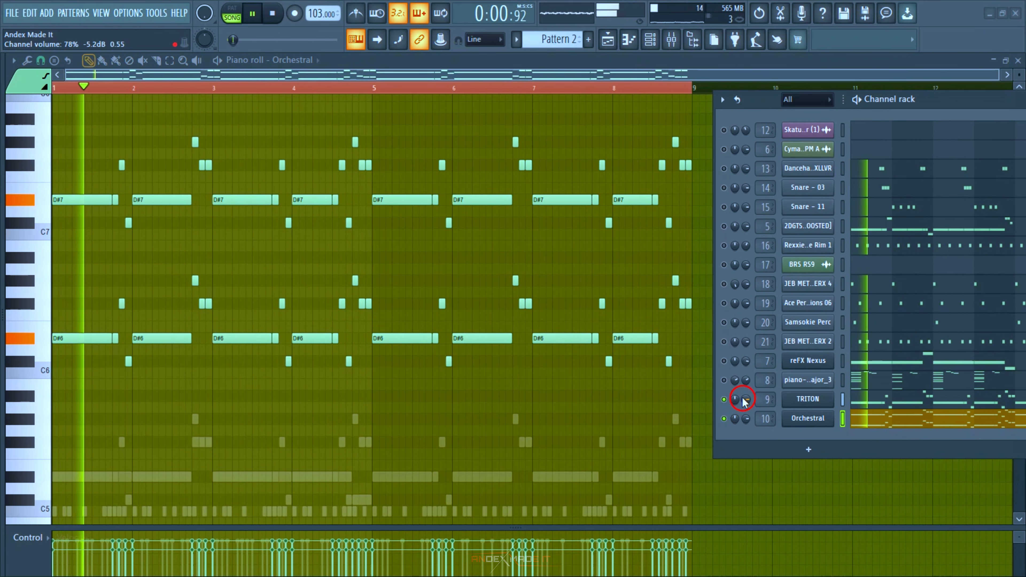
{"action": "mouse_move", "coordinate": [746, 400]}
{"action": "left_mouse_down"}
{"action": "mouse_move", "coordinate": [743, 423]}
{"action": "mouse_move", "coordinate": [745, 408]}
{"action": "left_mouse_up"}
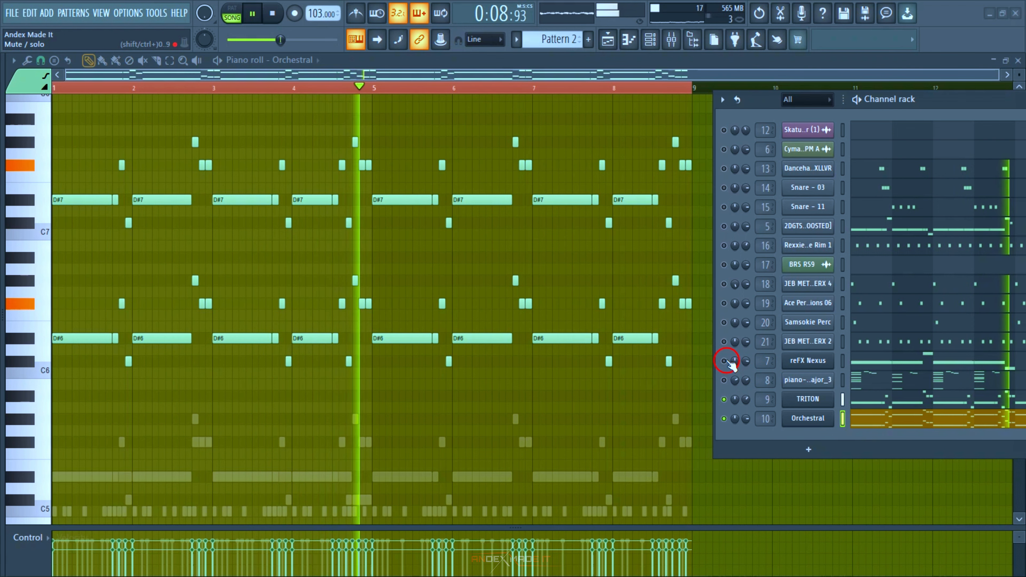
- Play the piano-c_C_major_3 channel on its own and examine its chord and melody notes in the piano roll
{"action": "left_click", "coordinate": [844, 383]}
{"action": "key", "text": "space"}
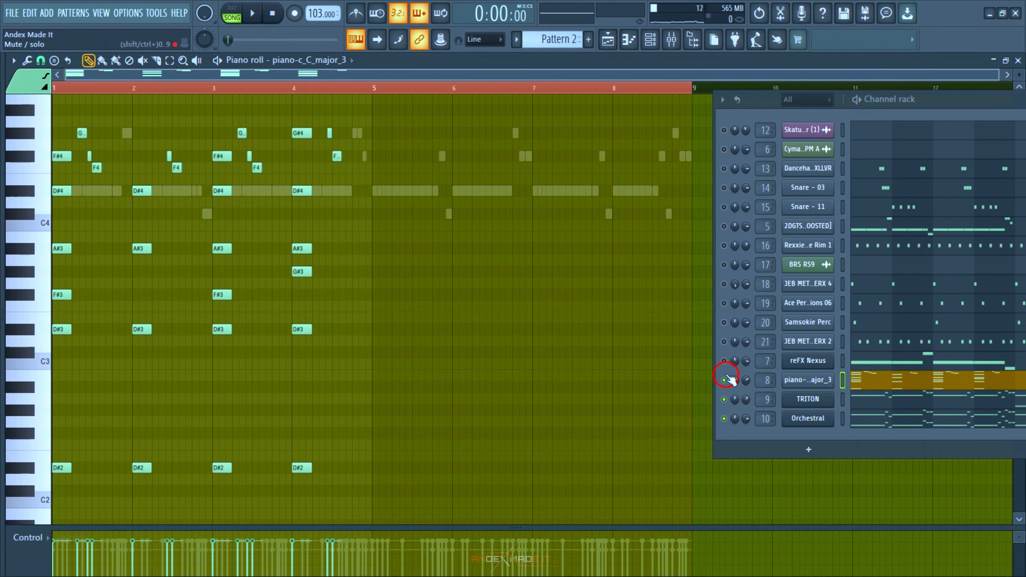
{"action": "key", "text": "space"}
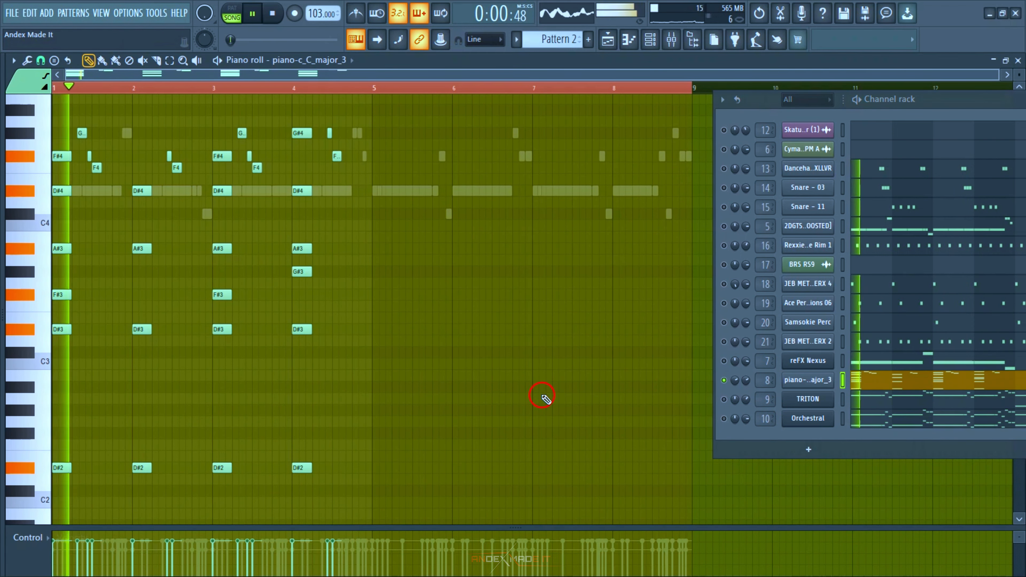
{"action": "scroll", "coordinate": [380, 366], "scroll_direction": "up", "scroll_amount": 2}
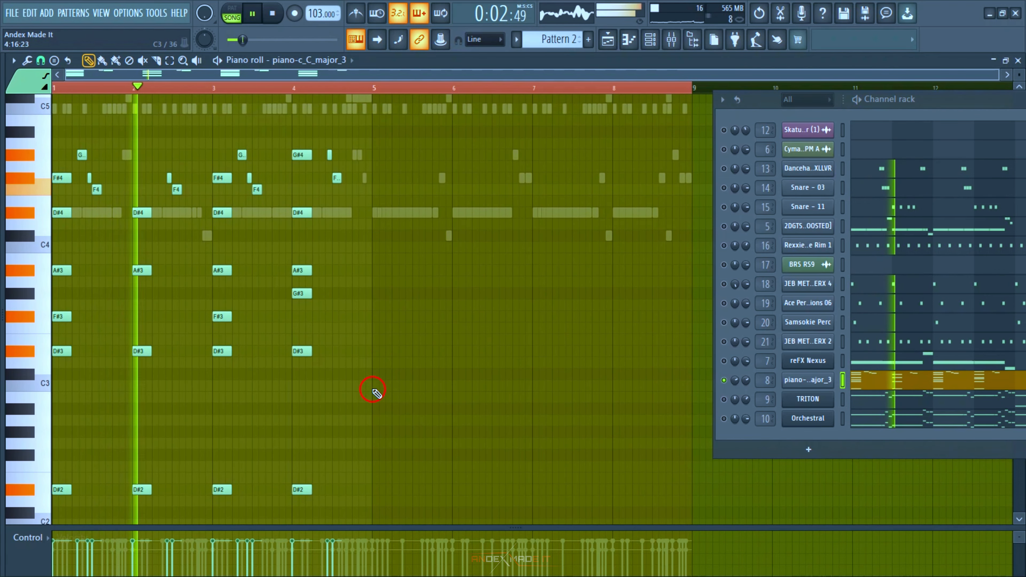
{"action": "scroll", "coordinate": [374, 388], "scroll_direction": "down", "scroll_amount": 4}
{"action": "scroll", "coordinate": [372, 390], "scroll_direction": "up", "scroll_amount": 2}
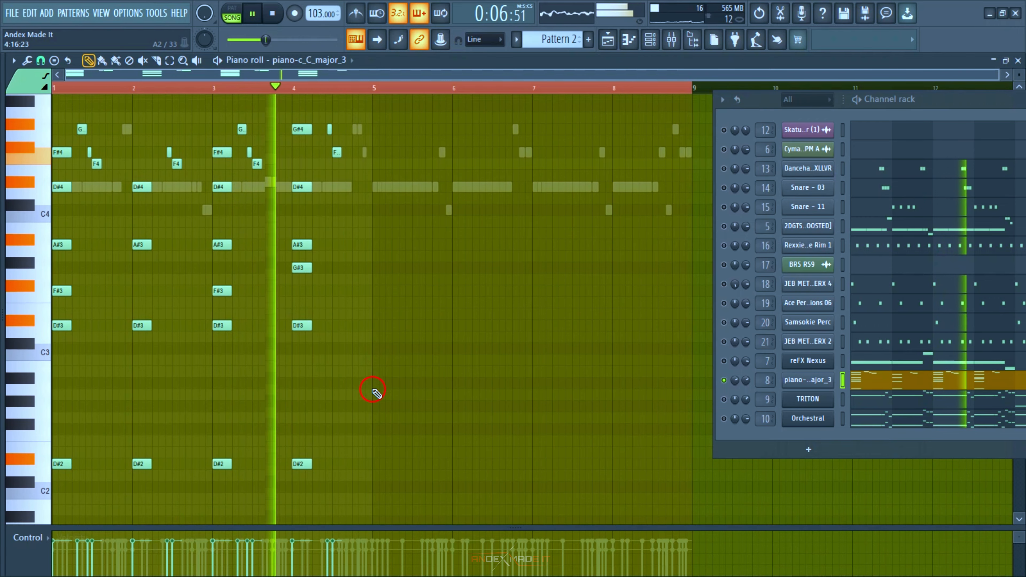
{"action": "scroll", "coordinate": [373, 390], "scroll_direction": "up", "scroll_amount": 1}
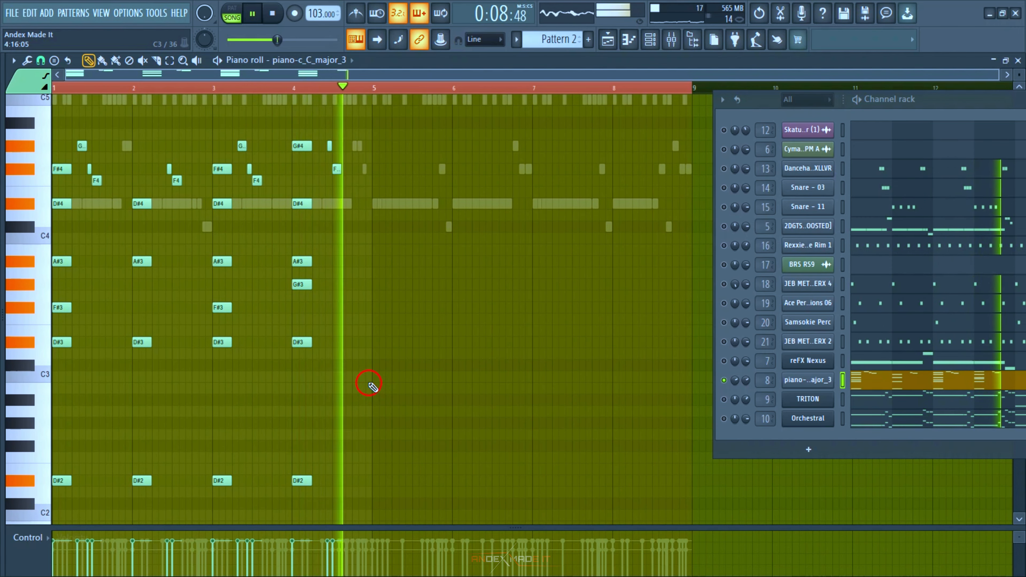
{"action": "key", "text": "space"}
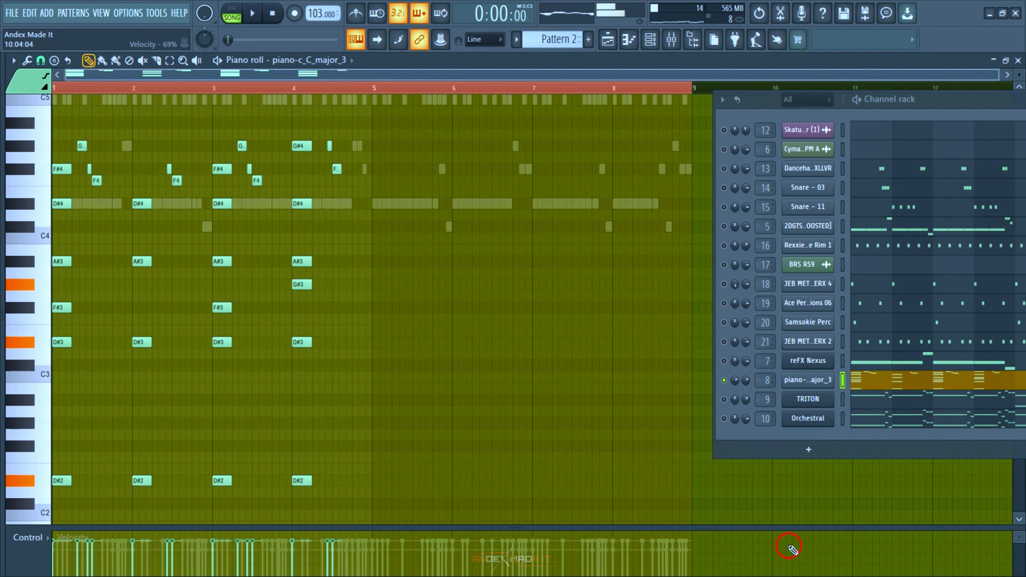
- Play the reFX Nexus channel on its own, close its plugin window and examine its notes
{"action": "key", "text": "Up"}
{"action": "key", "text": "space"}
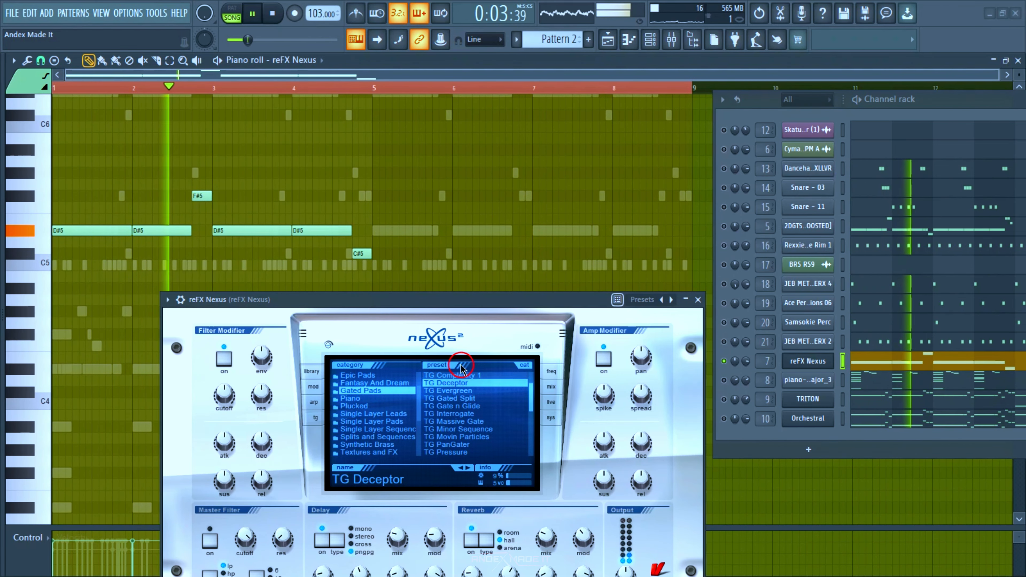
{"action": "left_click", "coordinate": [698, 300]}
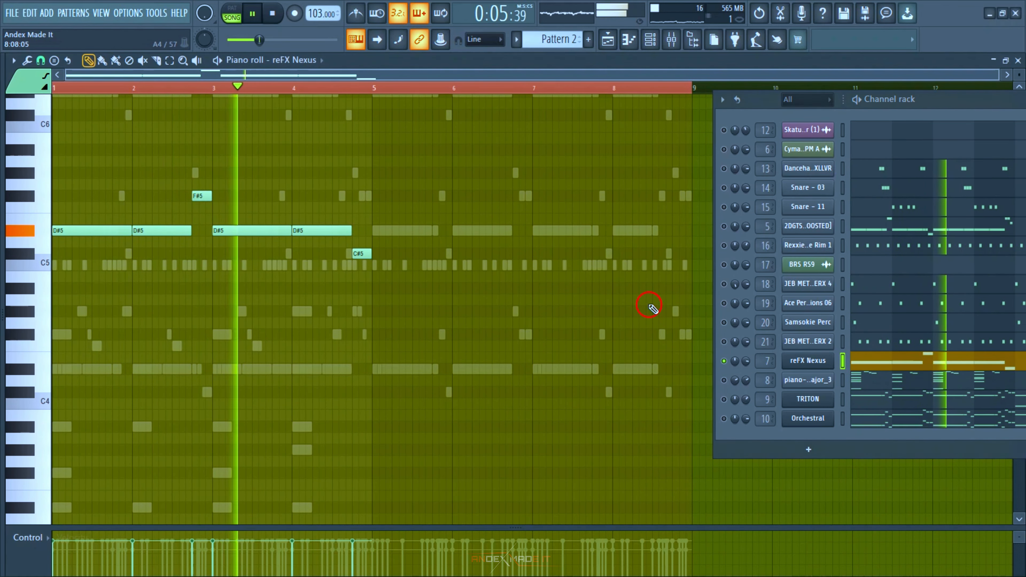
{"action": "scroll", "coordinate": [649, 308], "scroll_direction": "down", "scroll_amount": 1}
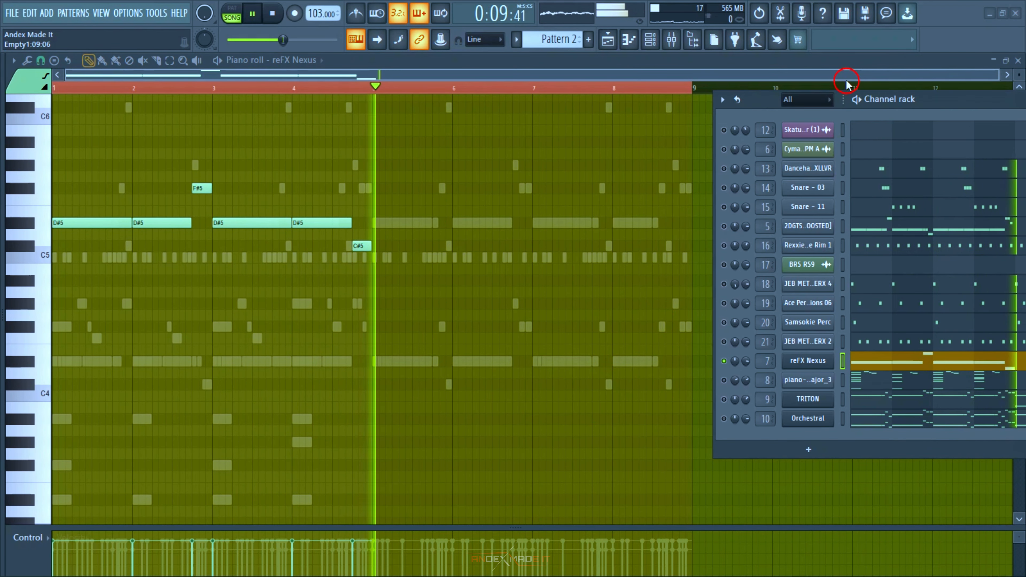
- Solo the Dancehall KXLLVR channel, unmute Skatu Shaker (1) and play the two together
{"action": "left_click_drag", "start_coordinate": [885, 108], "coordinate": [881, 113]}
{"action": "left_click", "coordinate": [719, 173]}
{"action": "key", "text": "space"}
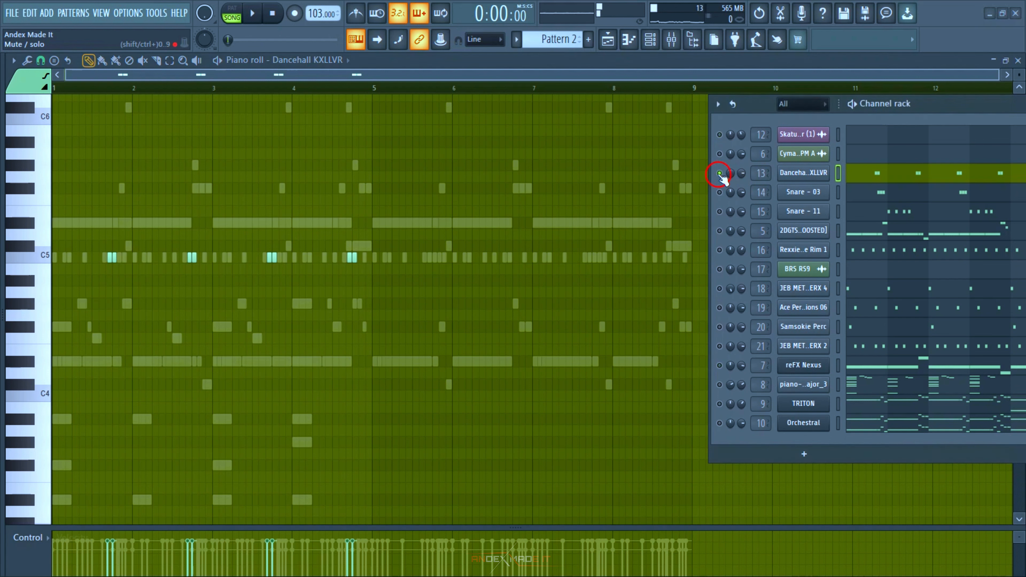
{"action": "left_click", "coordinate": [719, 134]}
{"action": "key", "text": "space"}
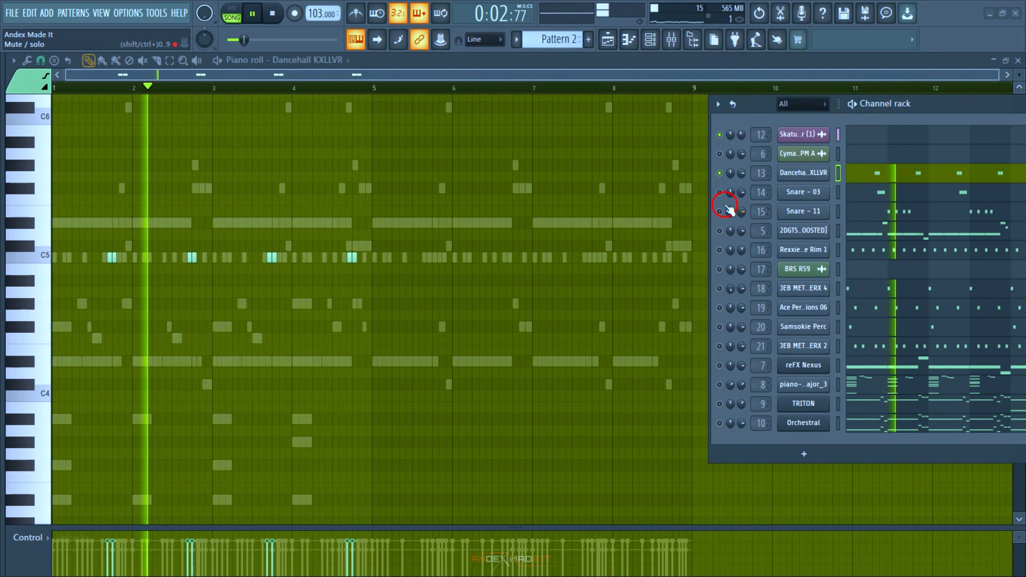
- Unmute Snare - 03 and Snare - 11 and examine each snare's notes in the piano roll
{"action": "left_click", "coordinate": [719, 192]}
{"action": "left_click", "coordinate": [877, 196]}
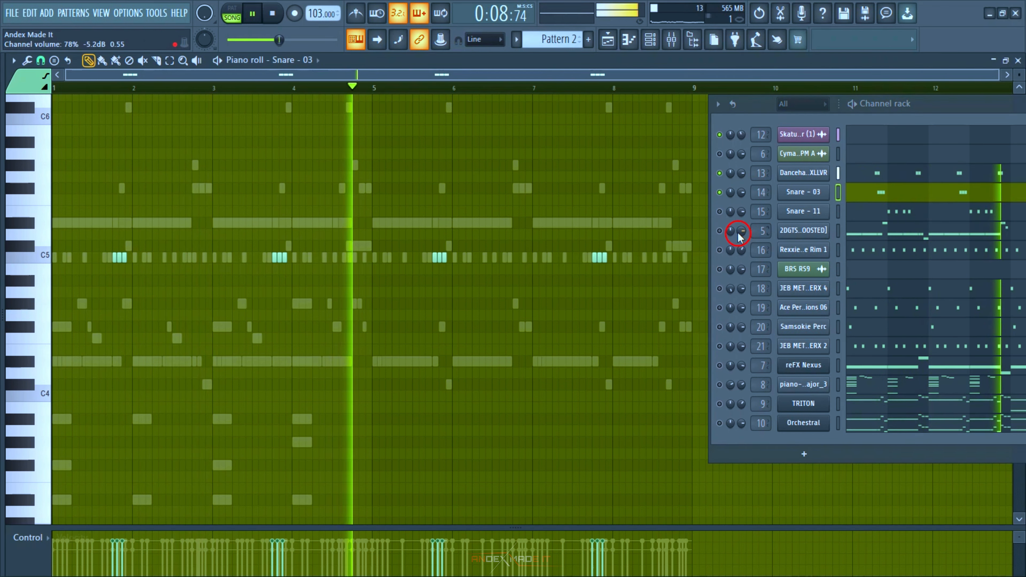
{"action": "left_click", "coordinate": [719, 212]}
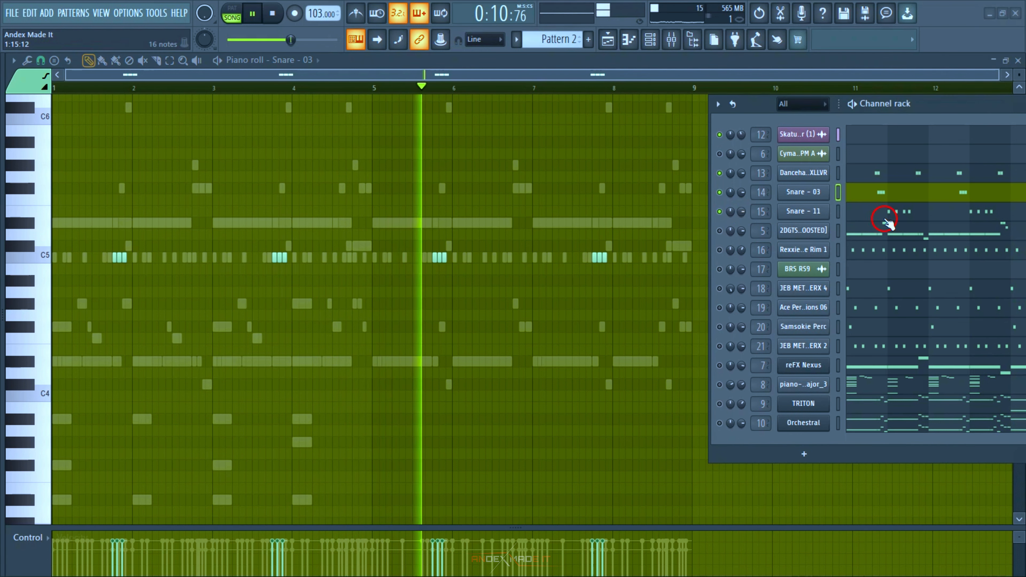
{"action": "left_click", "coordinate": [888, 221]}
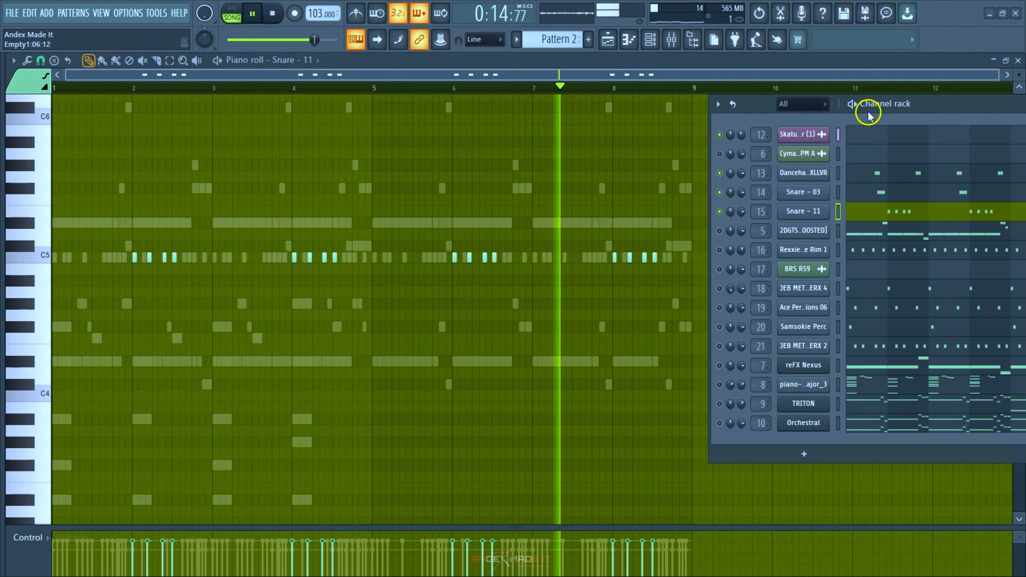
- Shift the channel rack slightly, unmute Rexxie Sauce Rim 1 and examine its notes in the piano roll
{"action": "mouse_move", "coordinate": [869, 117]}
{"action": "left_mouse_down"}
{"action": "mouse_move", "coordinate": [852, 117]}
{"action": "mouse_move", "coordinate": [872, 97]}
{"action": "left_mouse_up"}
{"action": "left_click", "coordinate": [725, 233]}
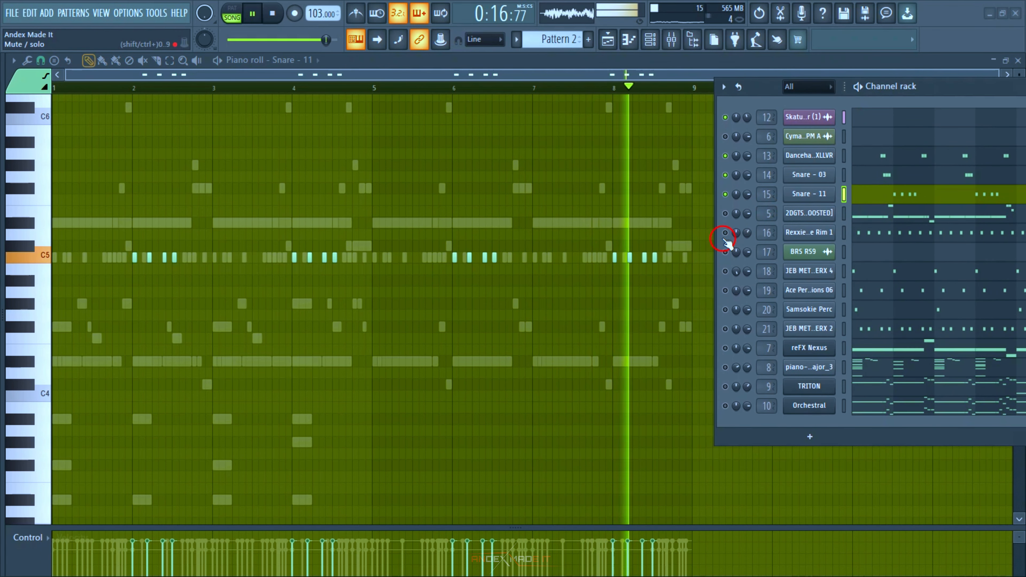
{"action": "left_click", "coordinate": [903, 233]}
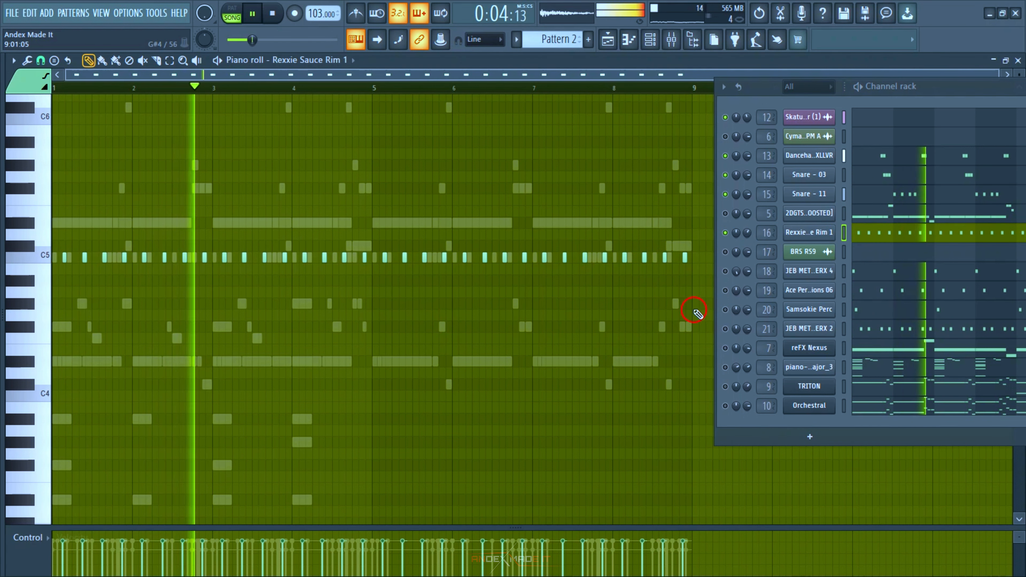
- Add JEB METAL PERX 4 and Ace Percussions 06 to the playing drums and examine their notes
{"action": "left_click", "coordinate": [725, 271]}
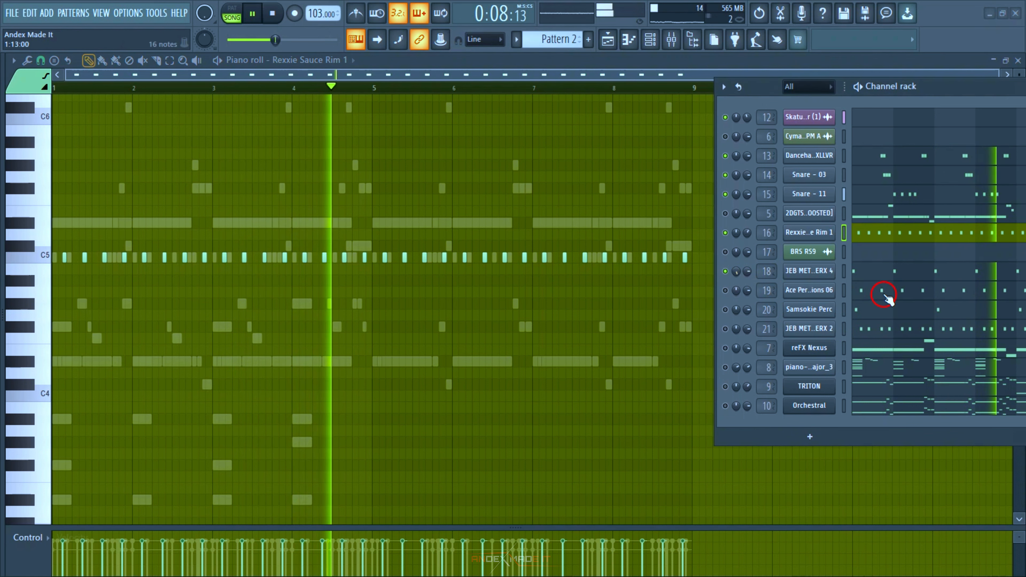
{"action": "left_click", "coordinate": [885, 275]}
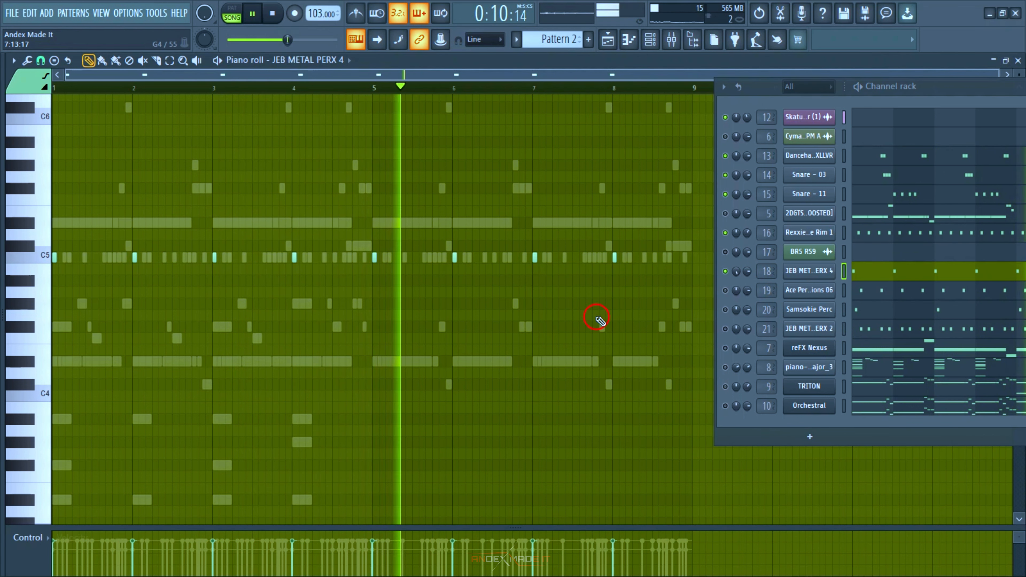
{"action": "left_click", "coordinate": [726, 291]}
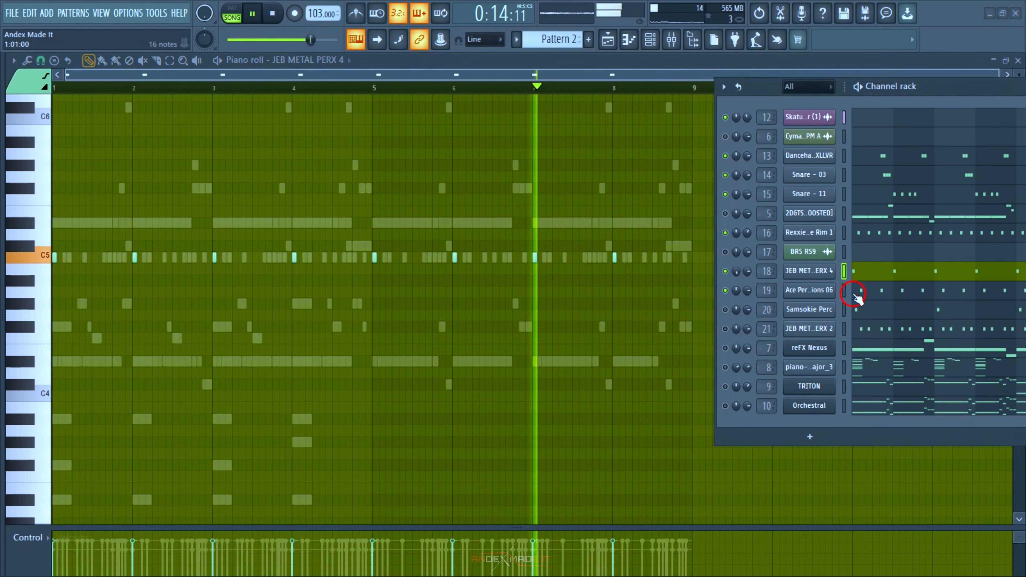
{"action": "left_click", "coordinate": [855, 292]}
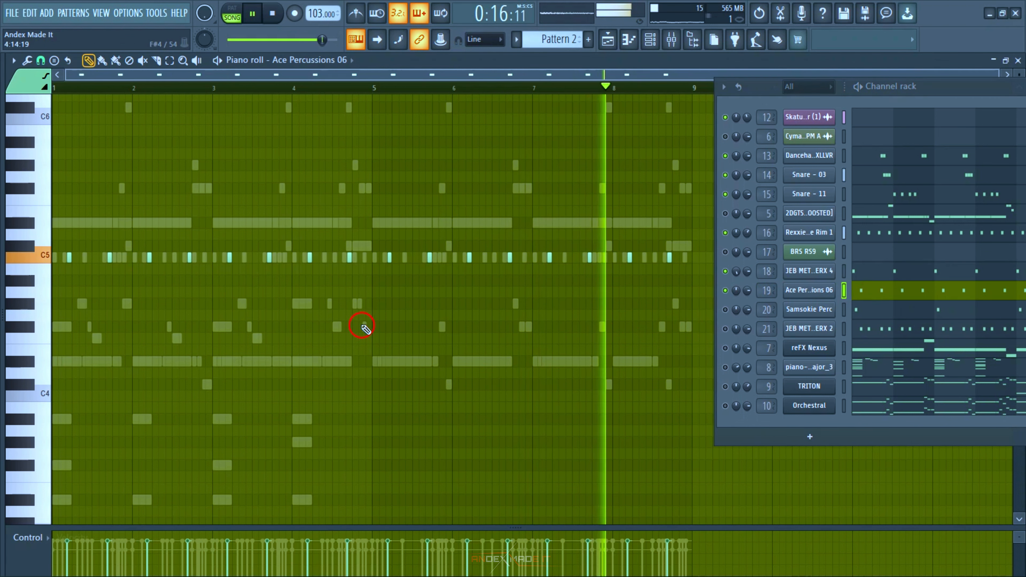
- Add Samsokie Perc and JEB METAL PERX 2 to the playing drums and examine their notes
{"action": "scroll", "coordinate": [362, 327], "scroll_direction": "down", "scroll_amount": 2}
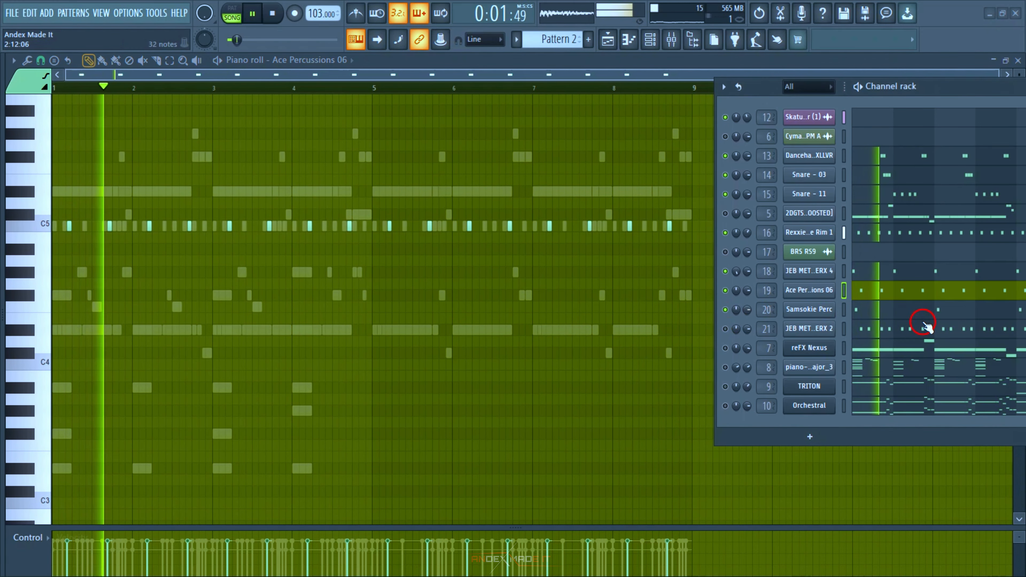
{"action": "left_click", "coordinate": [923, 315]}
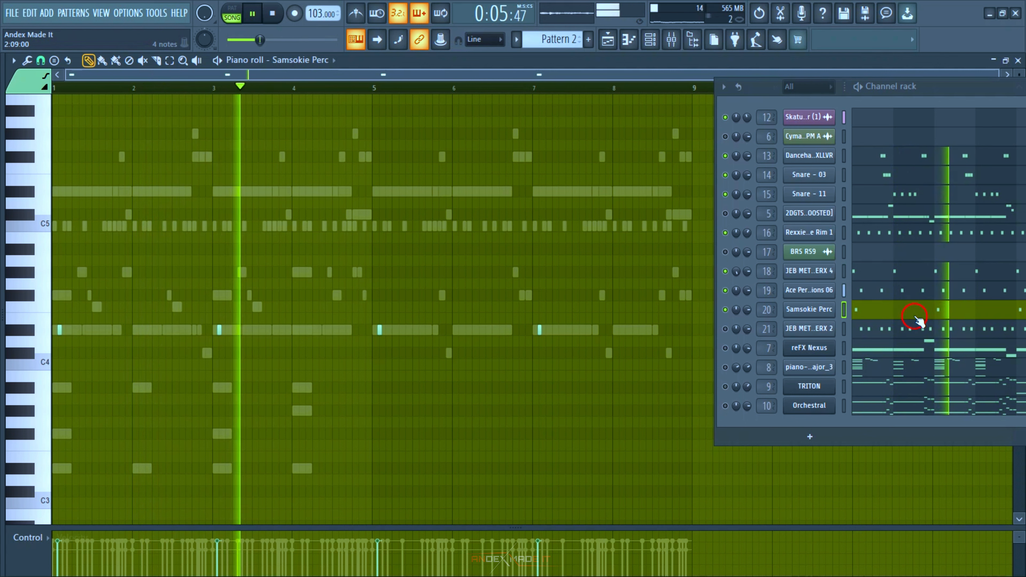
{"action": "left_click", "coordinate": [889, 328]}
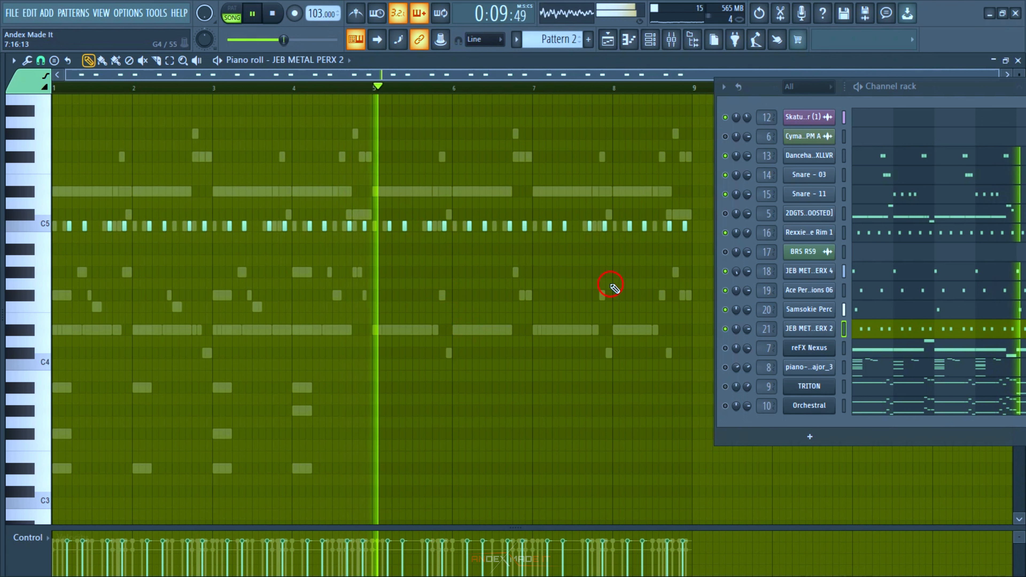
- Play the drums together with the 2DGTS LOG DRUM 6 bass line and view its notes
{"action": "right_click", "coordinate": [726, 329]}
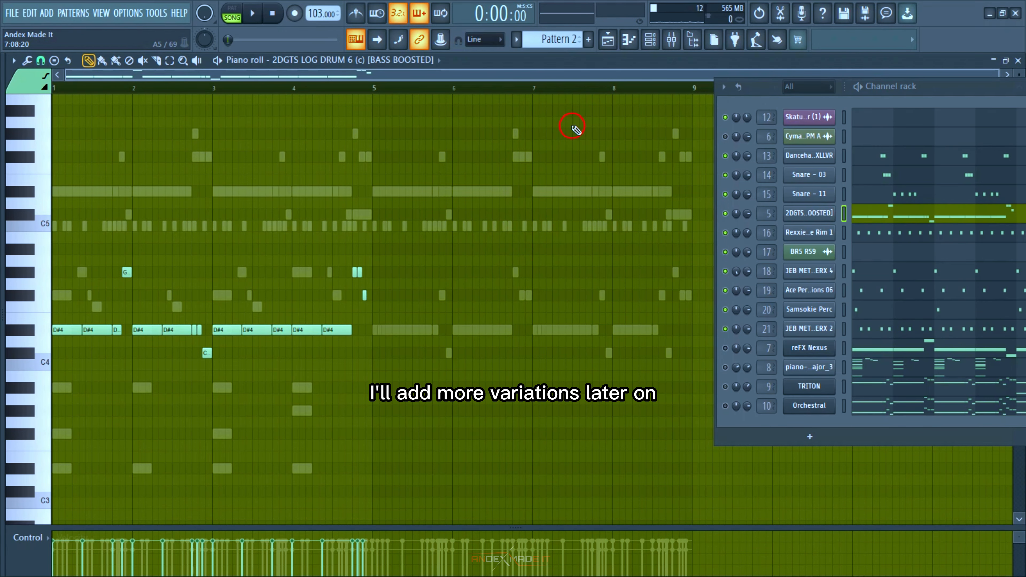
{"action": "key", "text": "space"}
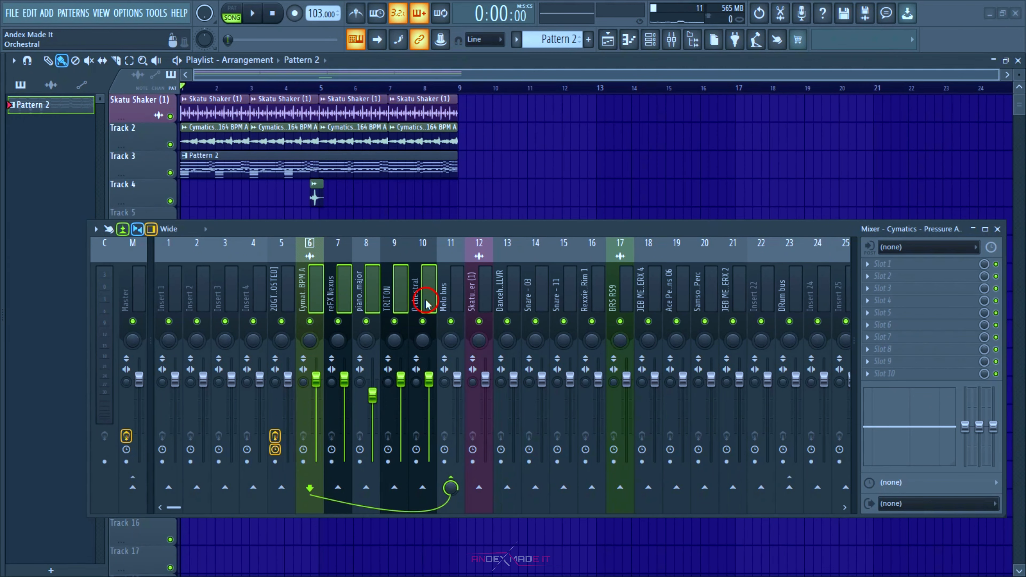
- Select the drum tracks from Skatu Shaker (1) through JEB METAL PERX 2 and check their mixer routing to the DRum bus
{"action": "left_click_drag", "start_coordinate": [479, 292], "coordinate": [726, 303]}
{"action": "left_click", "coordinate": [788, 301]}
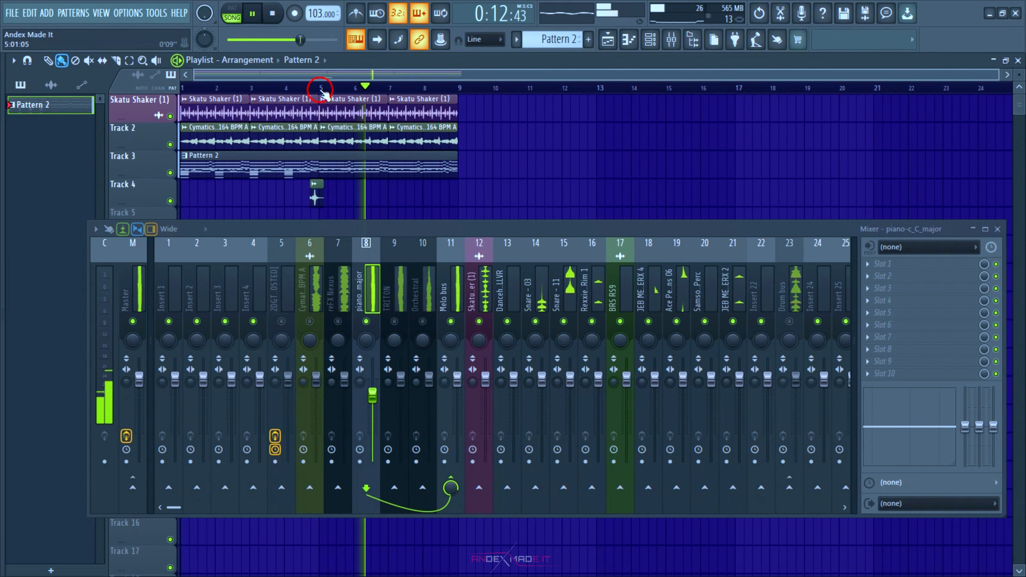
- Loop bars 1 to 4 of the playlist and load Fruity Parametric EQ 2 into slot 1 of the piano-c_C_major mixer track
{"action": "left_click_drag", "start_coordinate": [323, 92], "coordinate": [141, 168]}
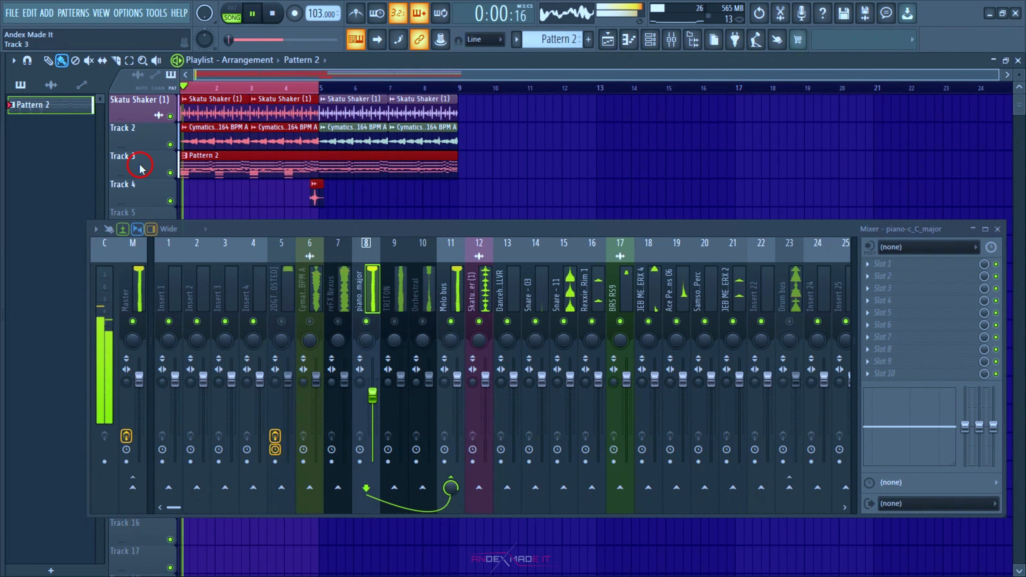
{"action": "left_click", "coordinate": [574, 158]}
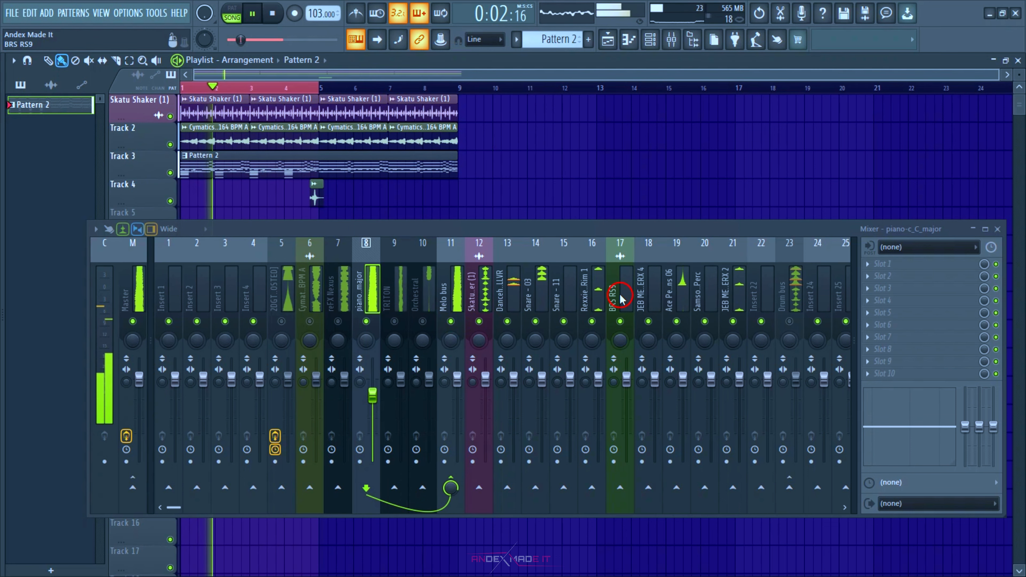
{"action": "left_click", "coordinate": [862, 269]}
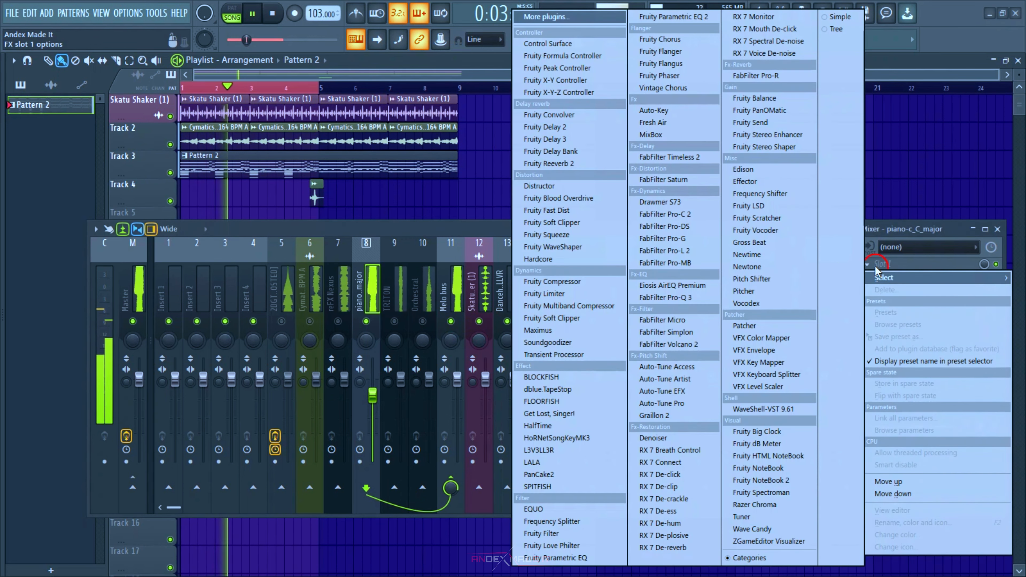
{"action": "left_click", "coordinate": [680, 18]}
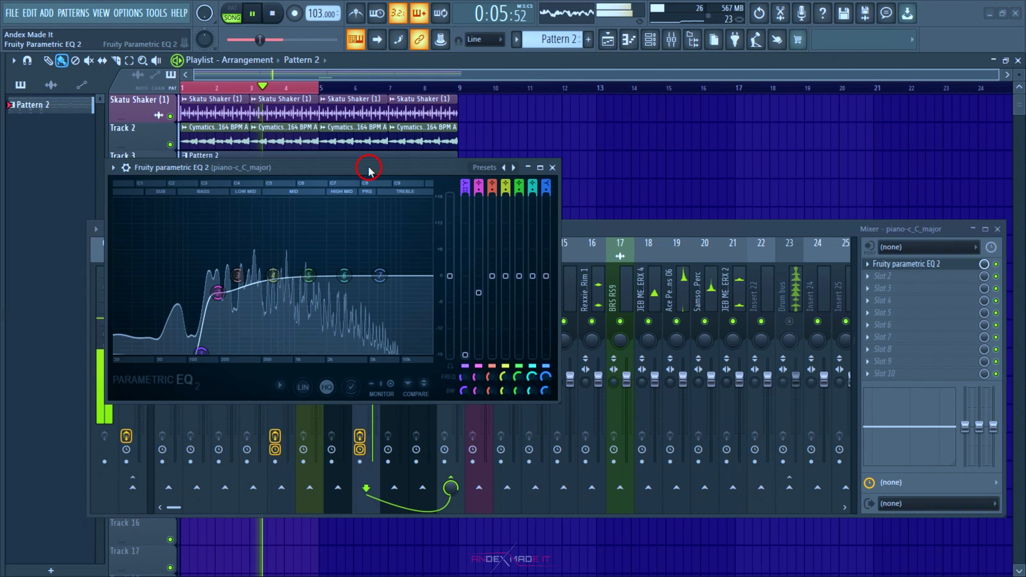
- Close the piano's EQ and load Fruity Parametric EQ 2 into slot 1 of the Cymatics - Pressure Ambience FX track
{"action": "key", "text": "Escape"}
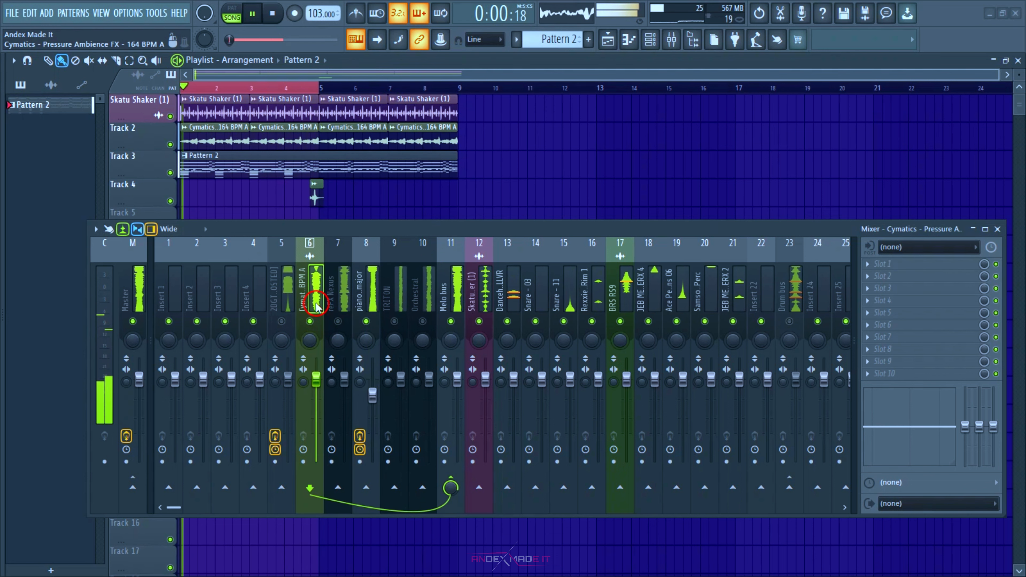
{"action": "left_click", "coordinate": [912, 279]}
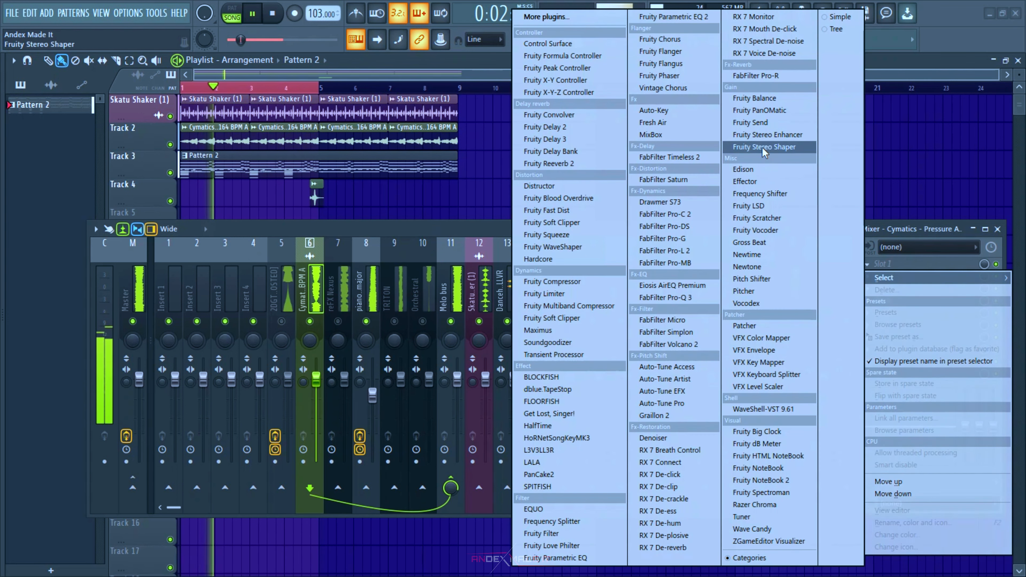
{"action": "left_click", "coordinate": [668, 17]}
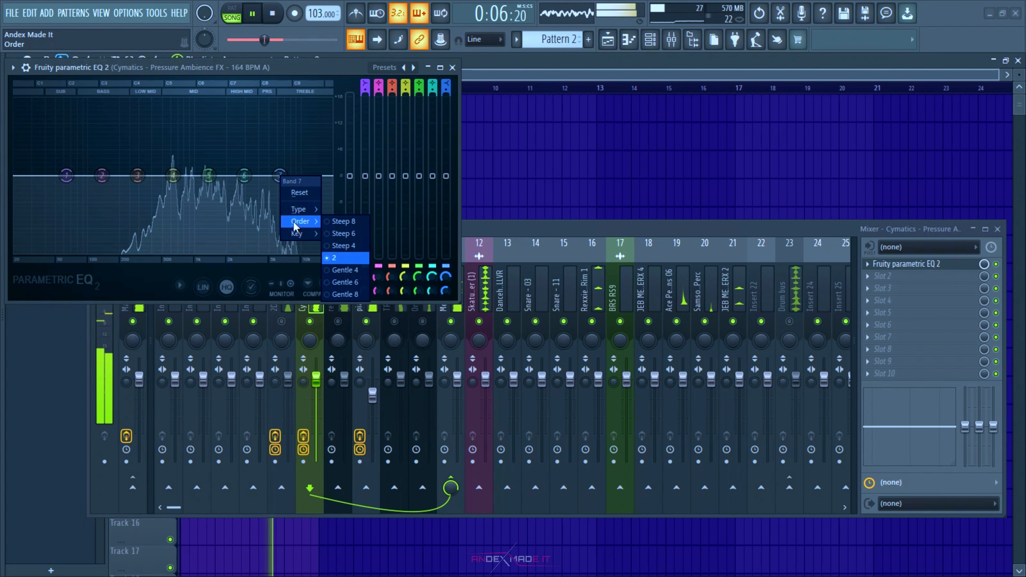
- Band-limit the Cymatics ambience with a Steep 8 low cut on band 1 and a high cut on band 7 at about 3.2 kHz
{"action": "left_click", "coordinate": [278, 177]}
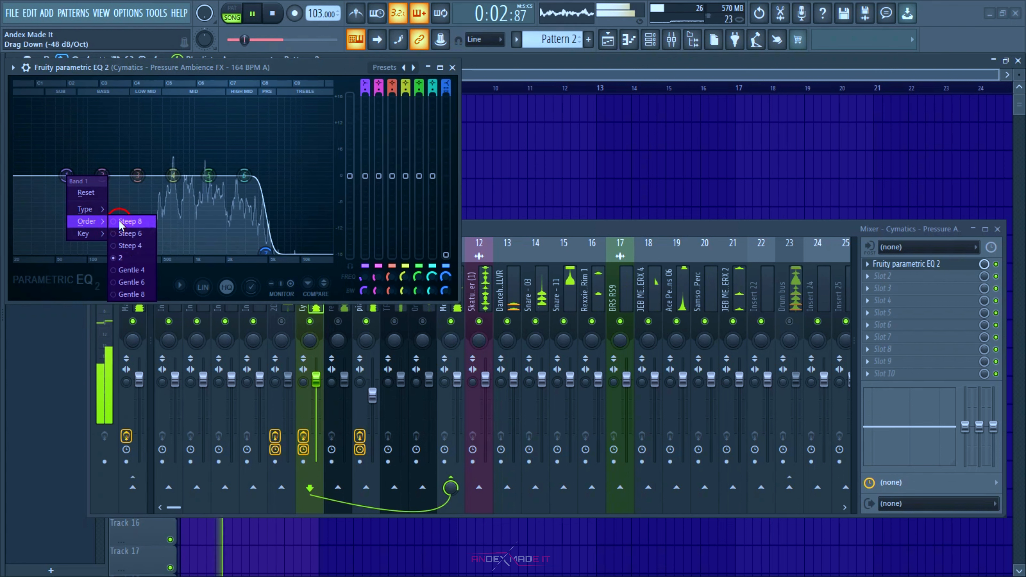
{"action": "left_click_drag", "start_coordinate": [72, 177], "coordinate": [141, 251]}
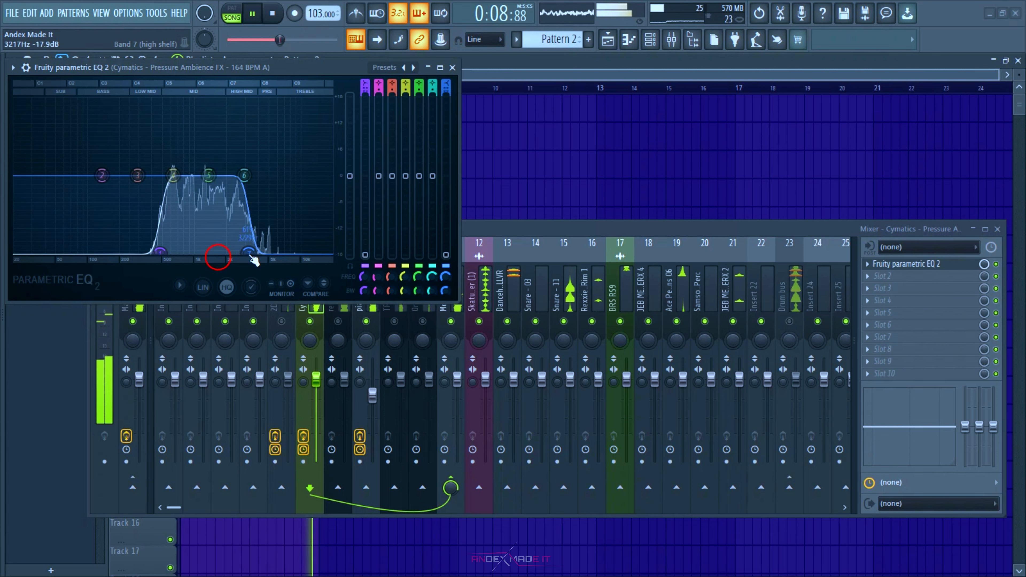
{"action": "left_click", "coordinate": [452, 68]}
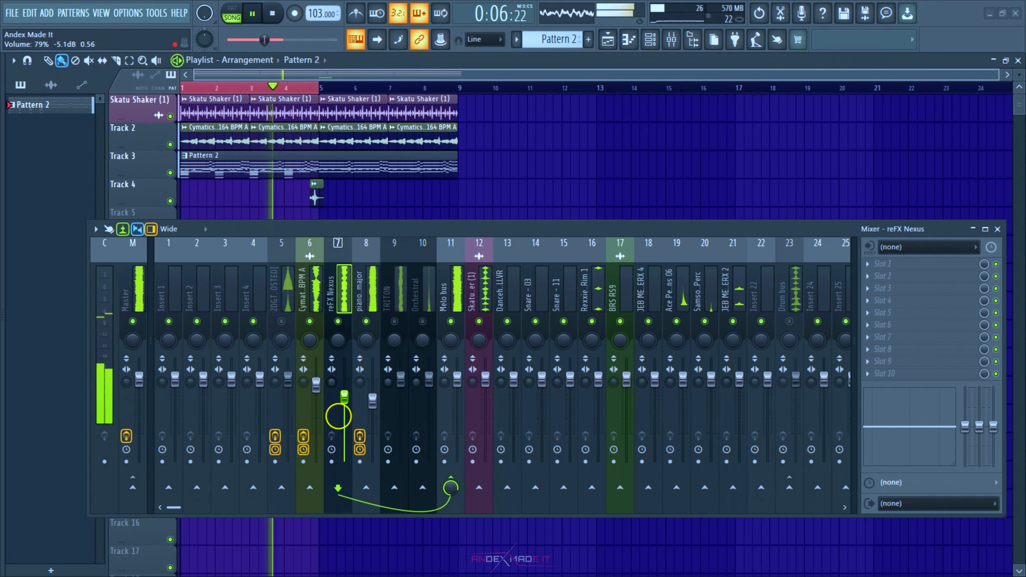
- Add Fruity Parametric EQ 2 to the reFX Nexus track, cutting the lows, dipping band 5 near 1.9 kHz and lowering band 7
{"action": "left_click", "coordinate": [902, 277]}
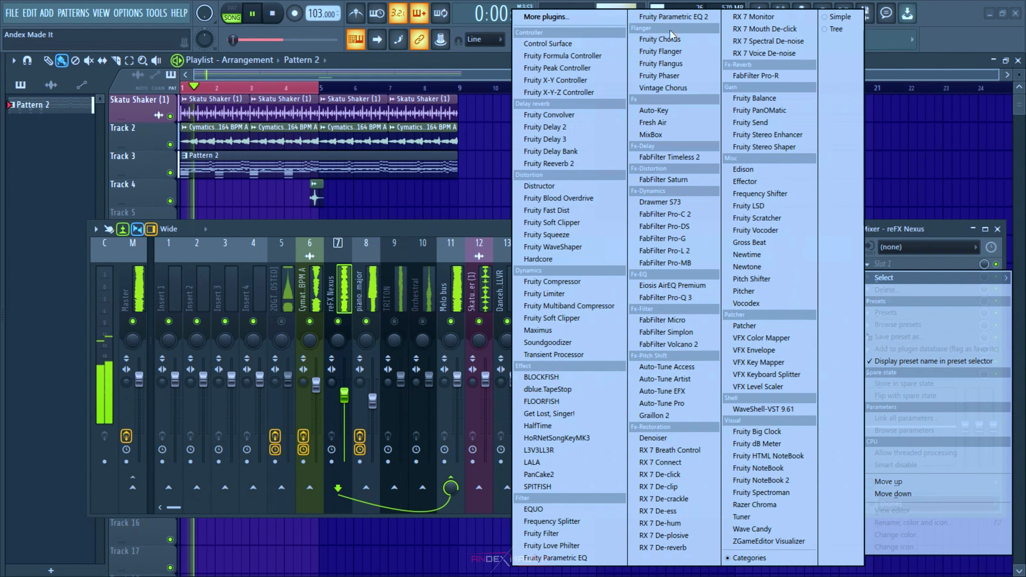
{"action": "left_click", "coordinate": [674, 16]}
{"action": "left_click_drag", "start_coordinate": [168, 243], "coordinate": [175, 254]}
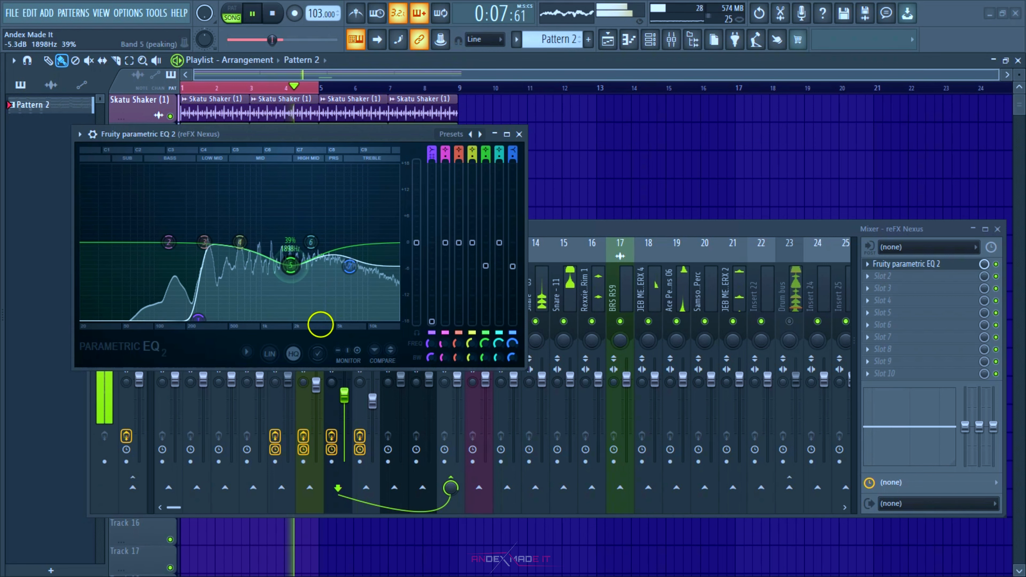
{"action": "left_click_drag", "start_coordinate": [317, 322], "coordinate": [304, 311]}
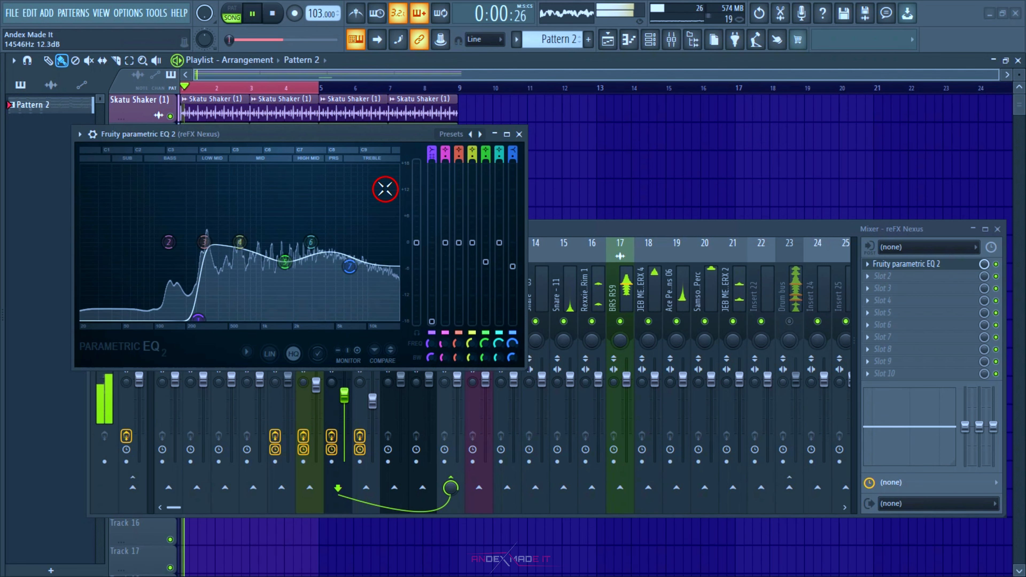
{"action": "left_click", "coordinate": [519, 135]}
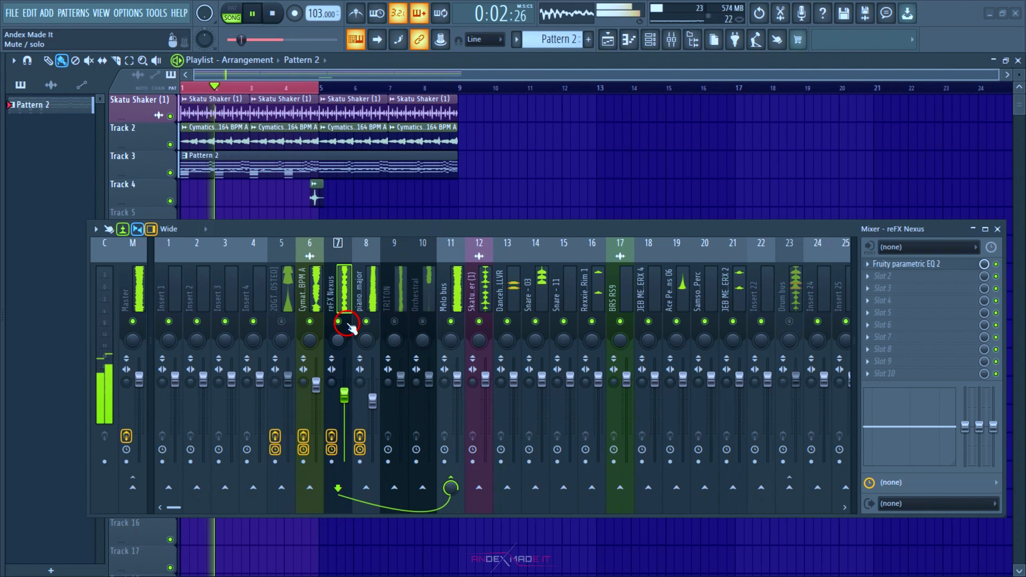
- Unmute the TRITON mixer track, solo it and select it
{"action": "left_click", "coordinate": [395, 322]}
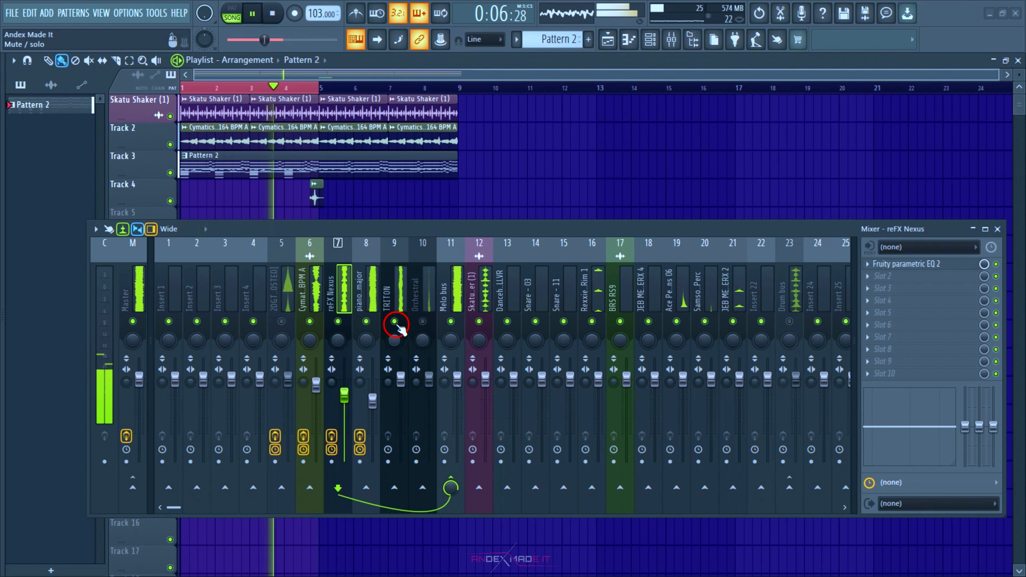
{"action": "right_click", "coordinate": [394, 323]}
{"action": "left_click", "coordinate": [405, 300]}
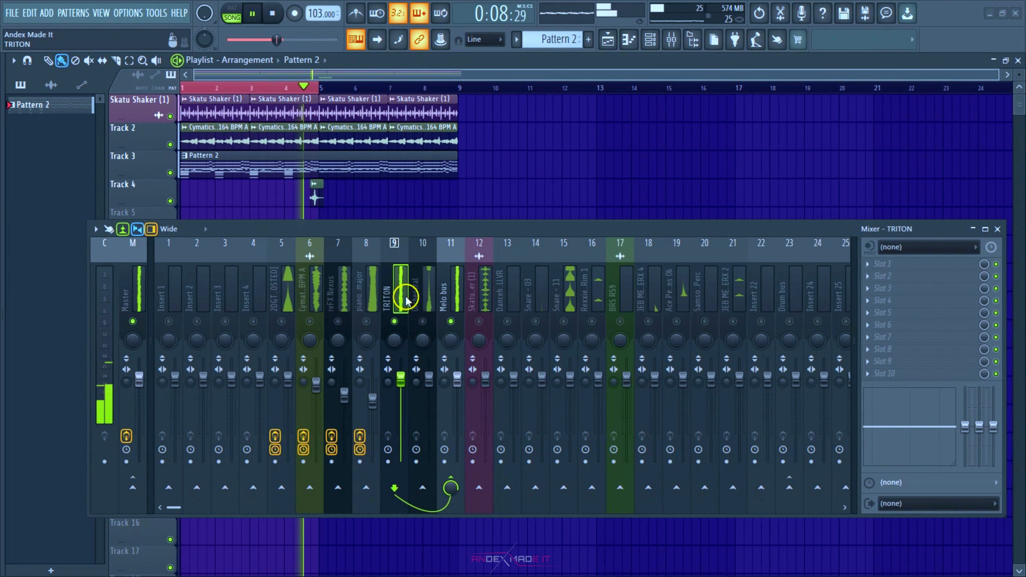
- Load Fruity Stereo Shaper on TRITON, set its delay to 4.2 ms right and raise the left-into-right channel volume
{"action": "left_click", "coordinate": [909, 264]}
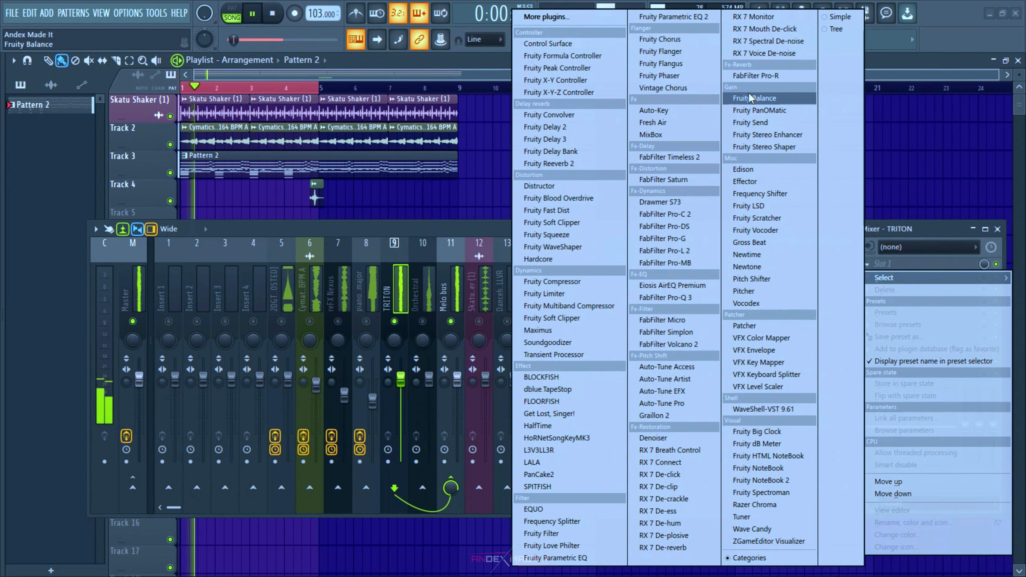
{"action": "left_click", "coordinate": [765, 146]}
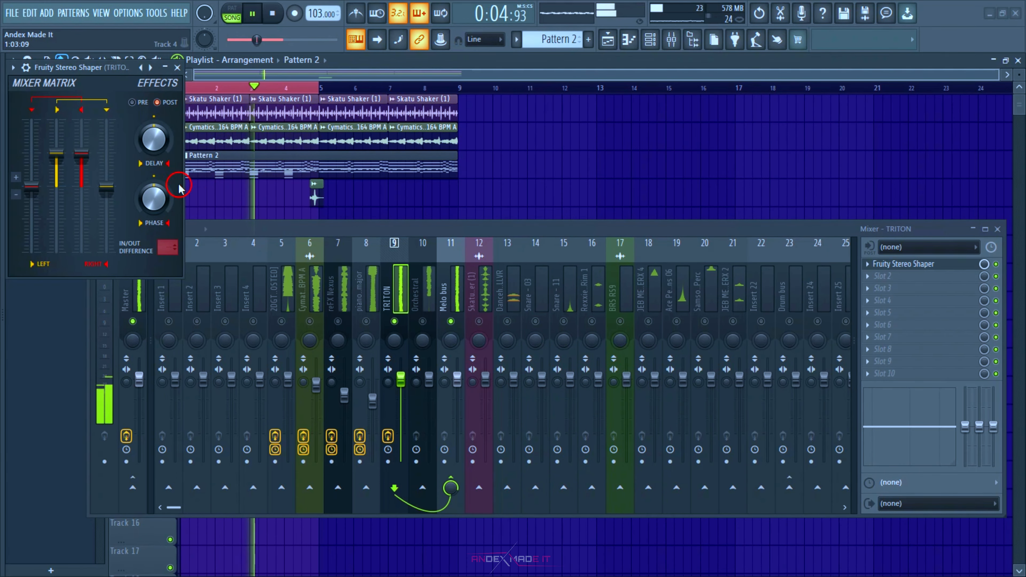
{"action": "left_click_drag", "start_coordinate": [147, 136], "coordinate": [147, 130]}
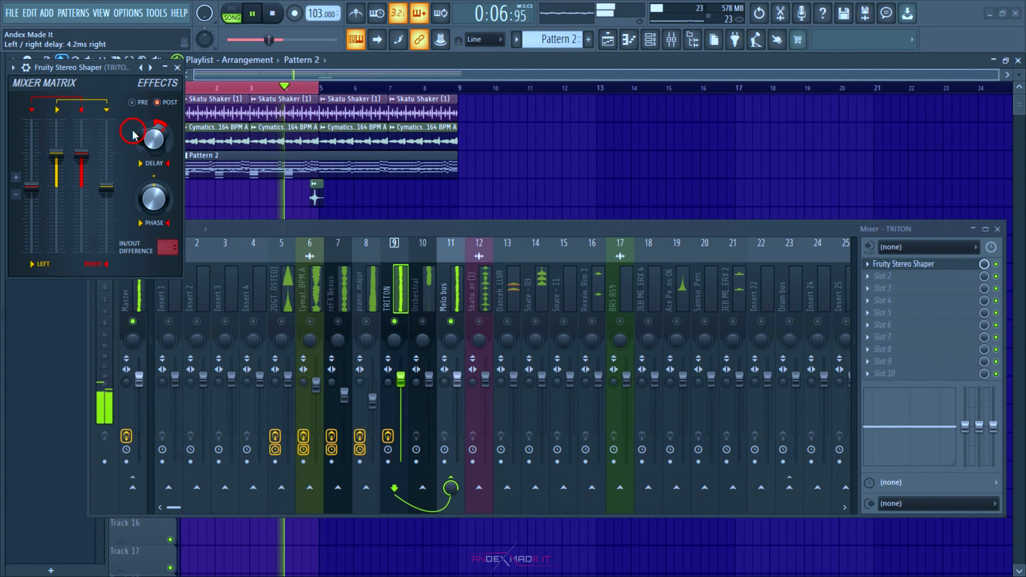
{"action": "left_click_drag", "start_coordinate": [103, 183], "coordinate": [95, 113]}
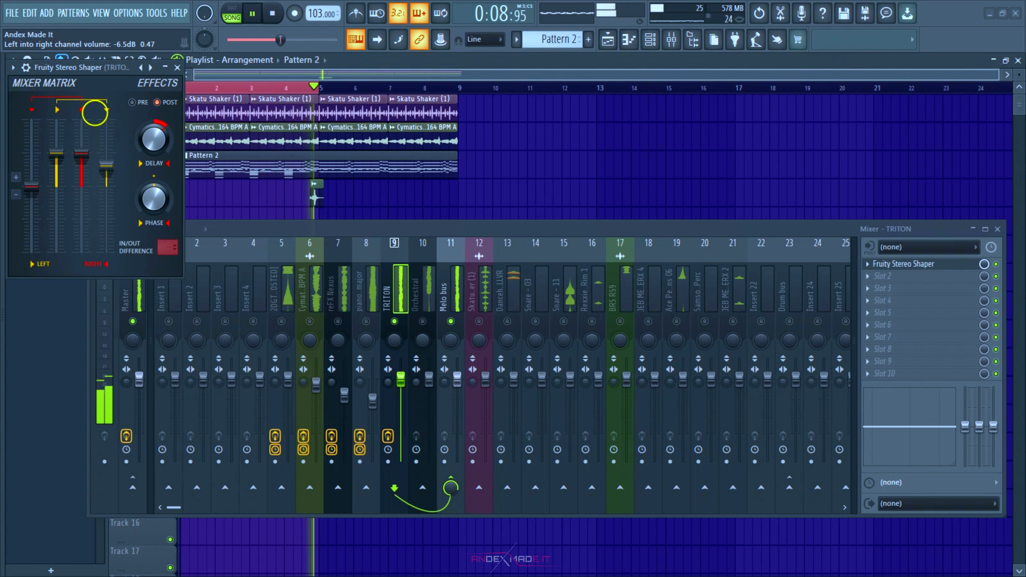
- Unmute the piano track alongside TRITON and rebalance TRITON's volume against it
{"action": "left_click", "coordinate": [401, 382]}
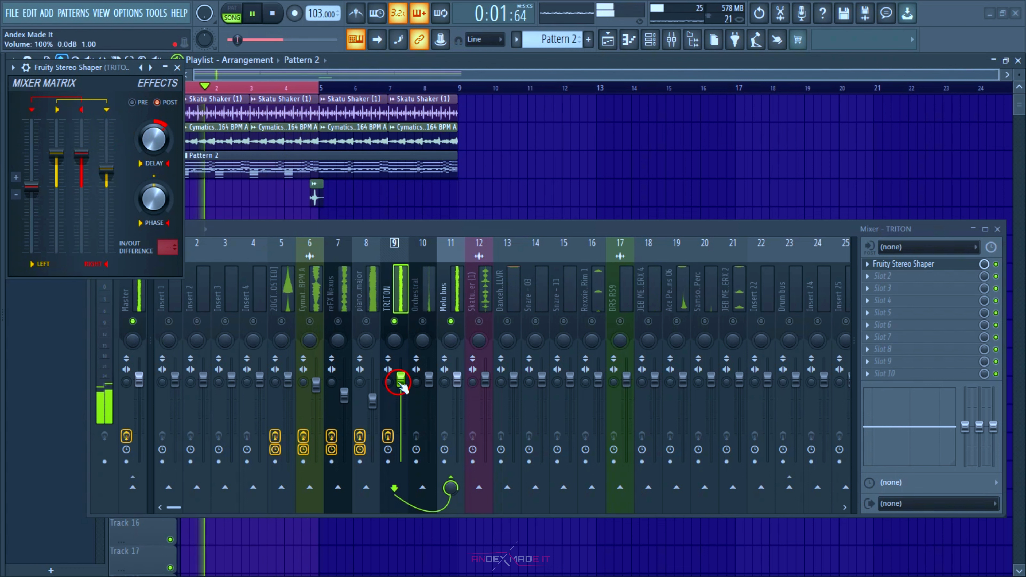
{"action": "left_click_drag", "start_coordinate": [400, 382], "coordinate": [401, 393]}
{"action": "left_click", "coordinate": [375, 326]}
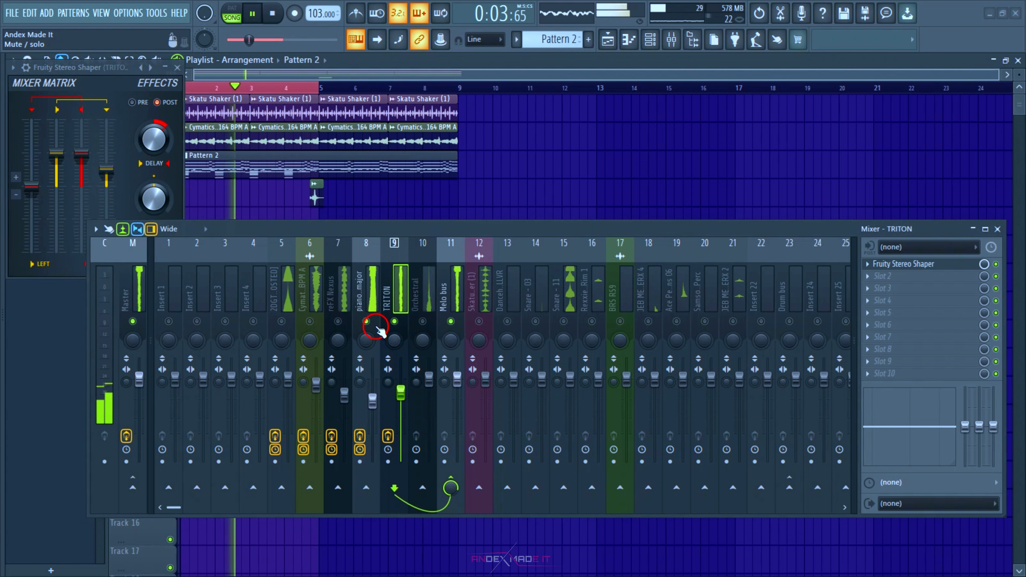
{"action": "left_click", "coordinate": [344, 319]}
{"action": "left_click_drag", "start_coordinate": [401, 391], "coordinate": [394, 374]}
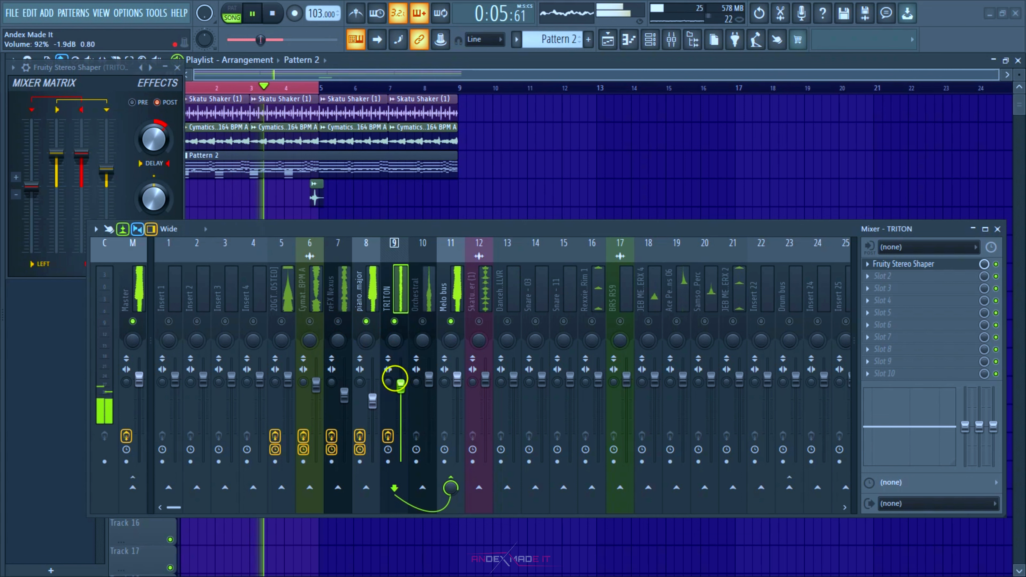
- Unmute the reFX Nexus and Cymatics tracks and lower the reFX Nexus volume
{"action": "left_click", "coordinate": [338, 321]}
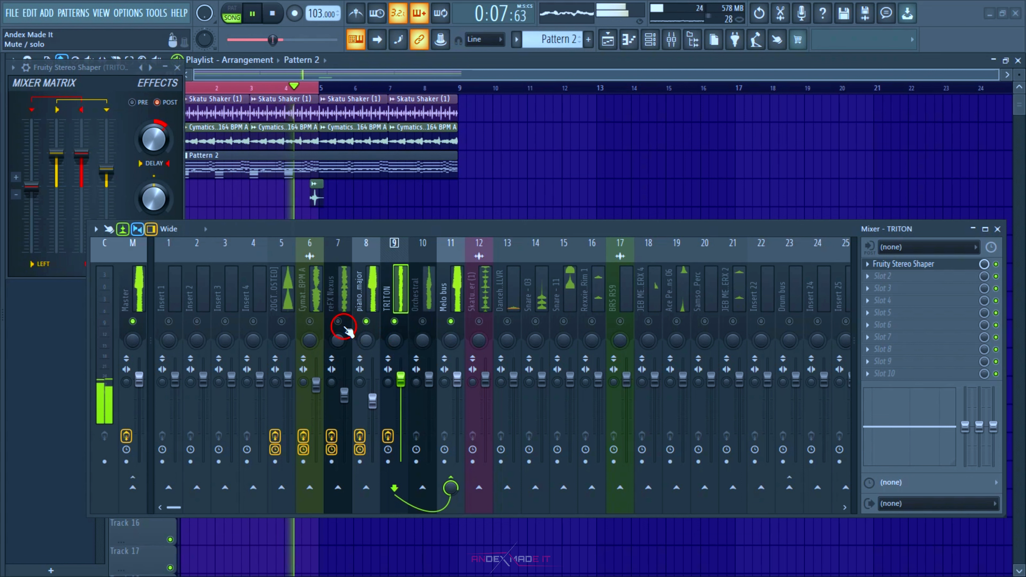
{"action": "left_click", "coordinate": [311, 320]}
{"action": "left_click_drag", "start_coordinate": [344, 394], "coordinate": [346, 411]}
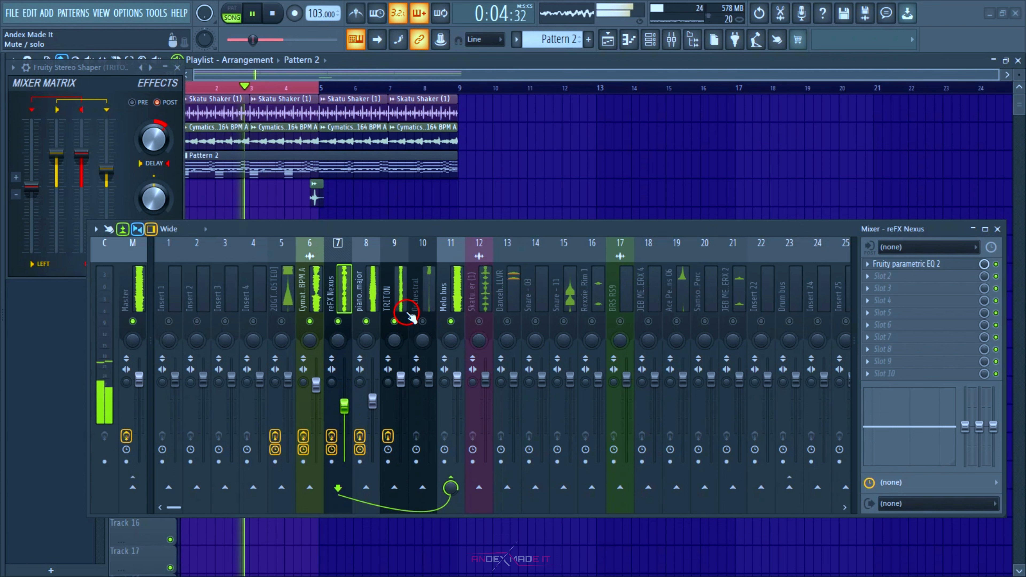
- Solo the Orchestral track and load Fruity Parametric EQ 2 into its slot 1
{"action": "left_click", "coordinate": [423, 321]}
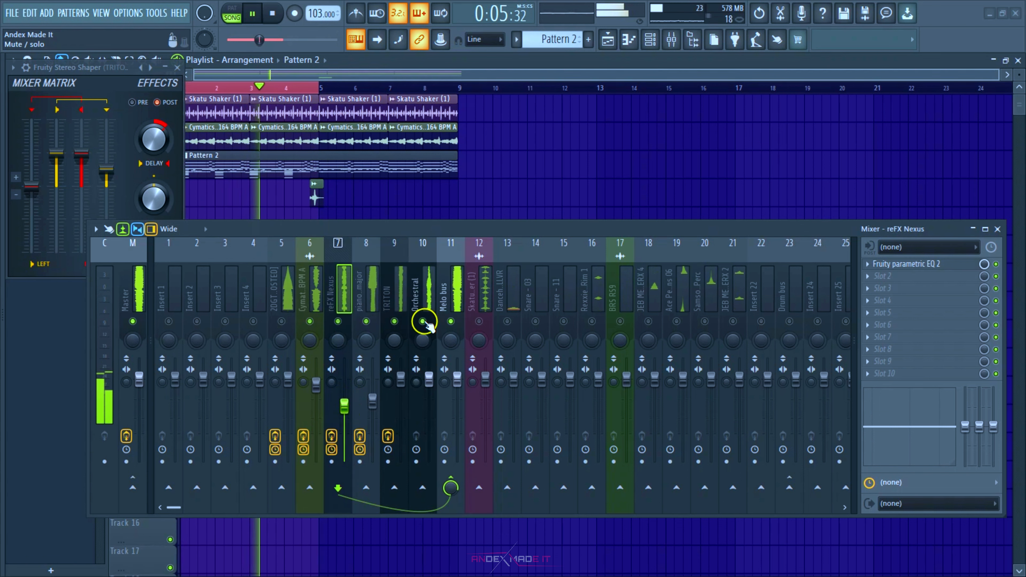
{"action": "left_click", "coordinate": [426, 297]}
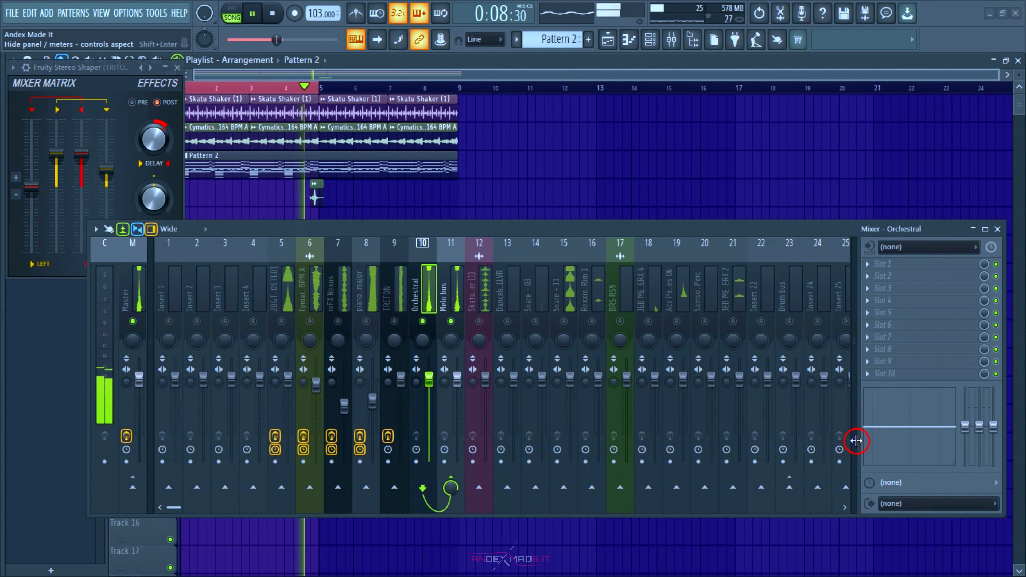
{"action": "left_click", "coordinate": [895, 264]}
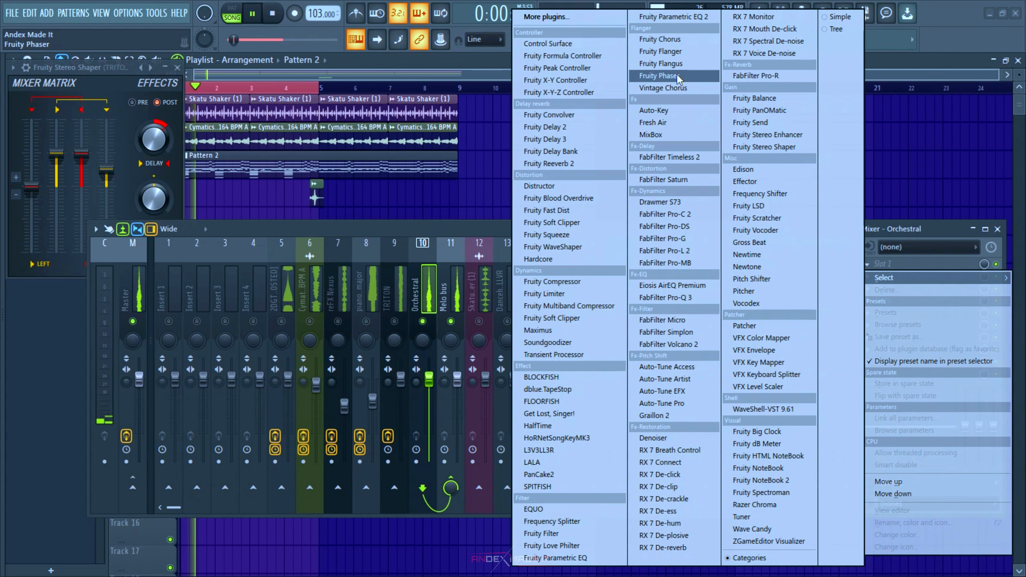
{"action": "left_click", "coordinate": [669, 17]}
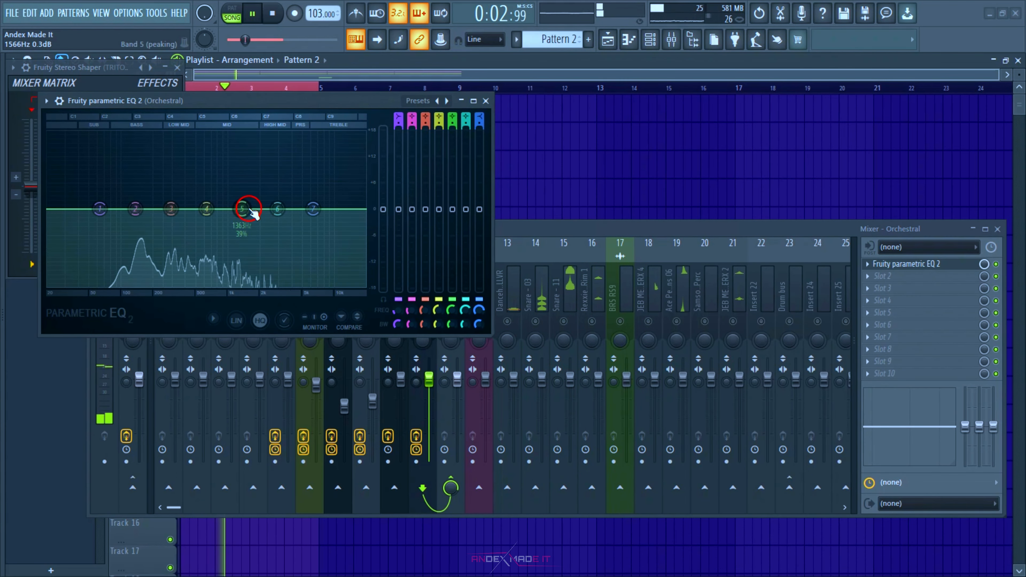
- Set band 1 of the Orchestral EQ to Steep 8 and cut the lows at about 140 Hz
{"action": "right_click", "coordinate": [99, 208]}
{"action": "mouse_move", "coordinate": [117, 245]}
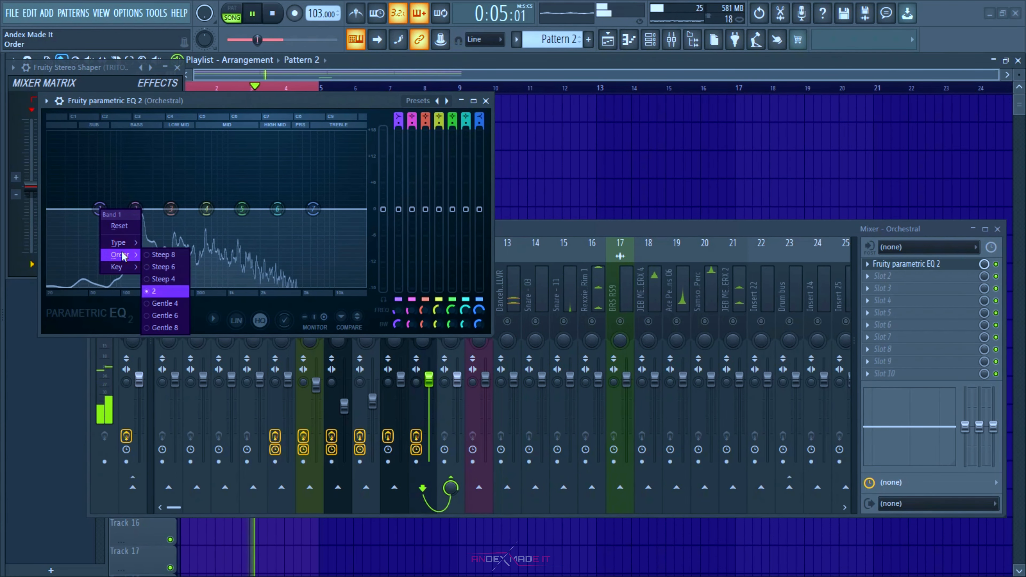
{"action": "left_click", "coordinate": [161, 254]}
{"action": "left_click_drag", "start_coordinate": [105, 216], "coordinate": [109, 278]}
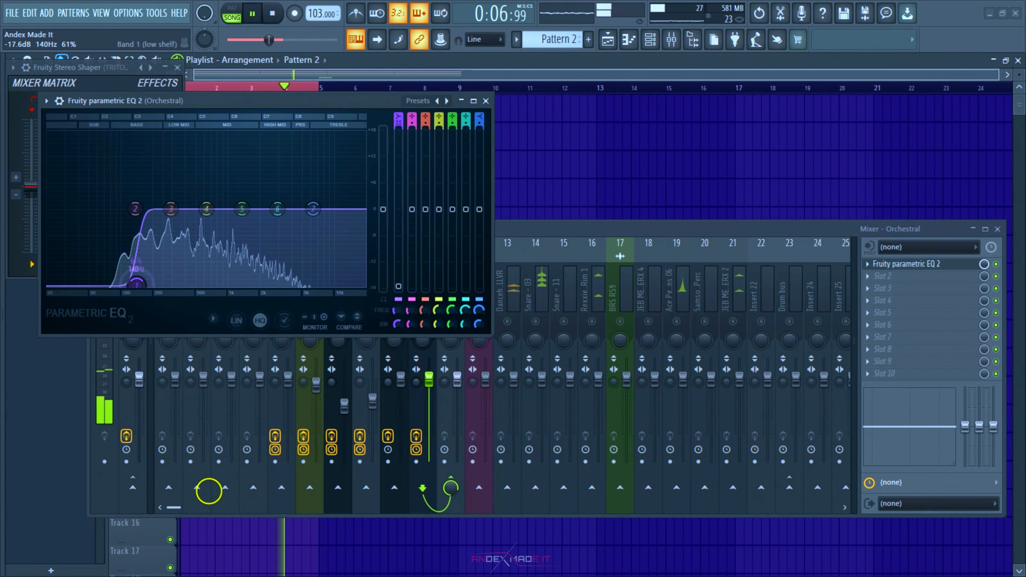
- Boost the Orchestral track's upper mids with a broad band 5 peak just above 1.4 kHz
{"action": "left_click", "coordinate": [285, 218]}
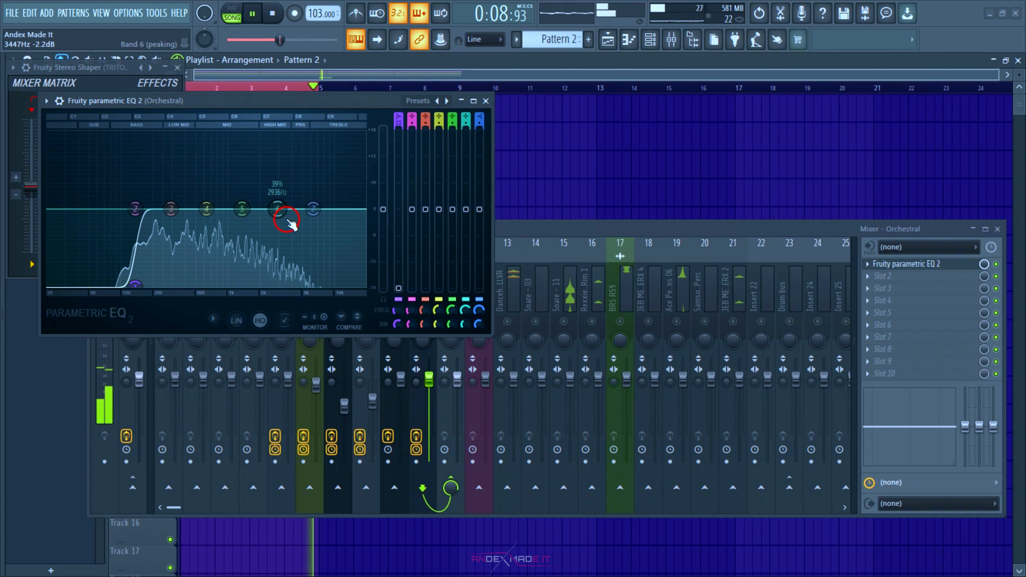
{"action": "left_click_drag", "start_coordinate": [263, 214], "coordinate": [263, 120]}
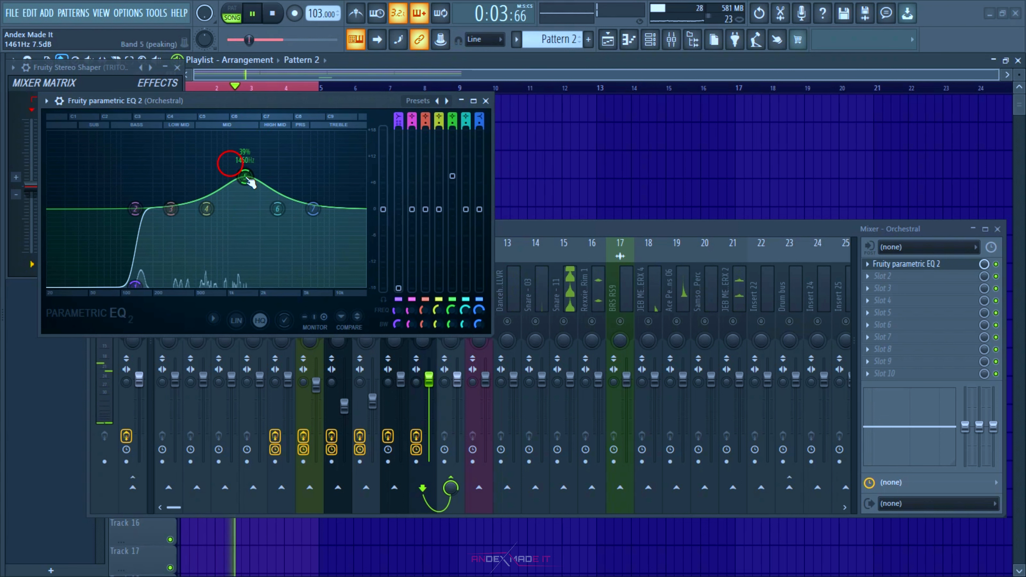
{"action": "left_click", "coordinate": [367, 149]}
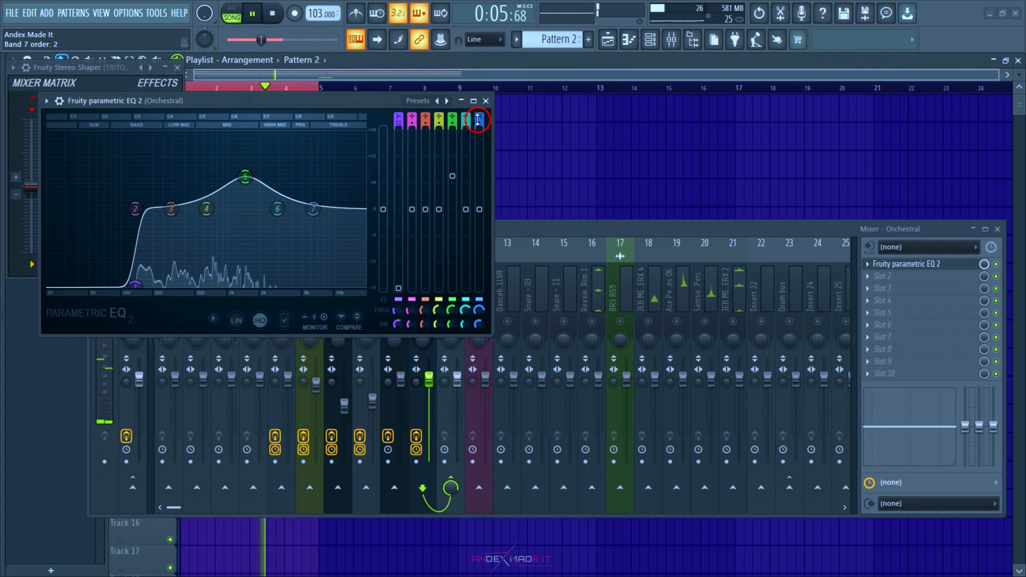
{"action": "mouse_move", "coordinate": [245, 177]}
{"action": "left_mouse_down"}
{"action": "mouse_move", "coordinate": [257, 126]}
{"action": "mouse_move", "coordinate": [255, 165]}
{"action": "left_mouse_up"}
{"action": "left_click", "coordinate": [270, 211]}
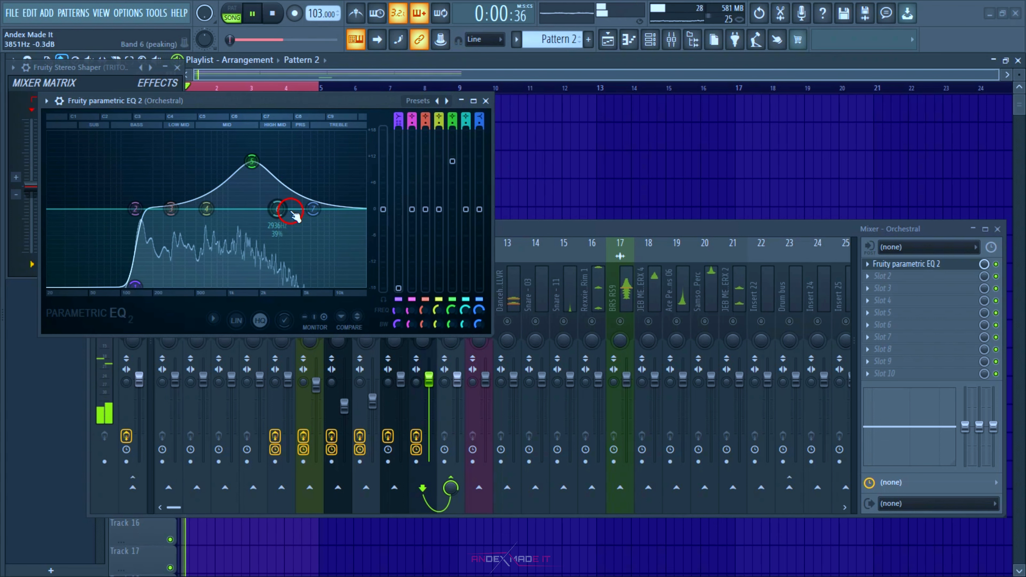
- Lower band 7 of the Orchestral EQ slightly, readjust the band 1 low cut and close the EQ
{"action": "left_click_drag", "start_coordinate": [314, 220], "coordinate": [313, 221]}
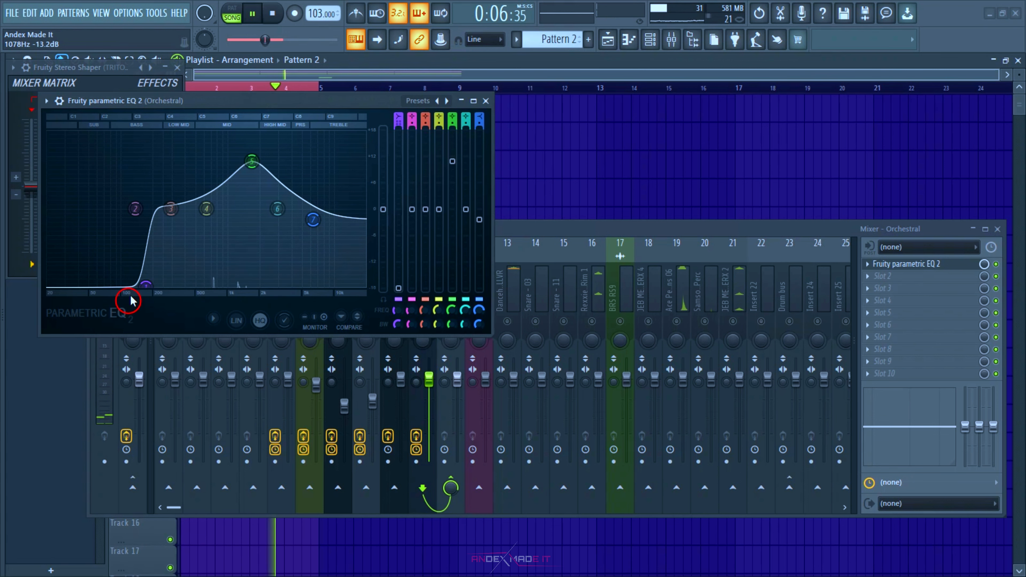
{"action": "left_click_drag", "start_coordinate": [144, 285], "coordinate": [128, 283]}
{"action": "key", "text": "Escape"}
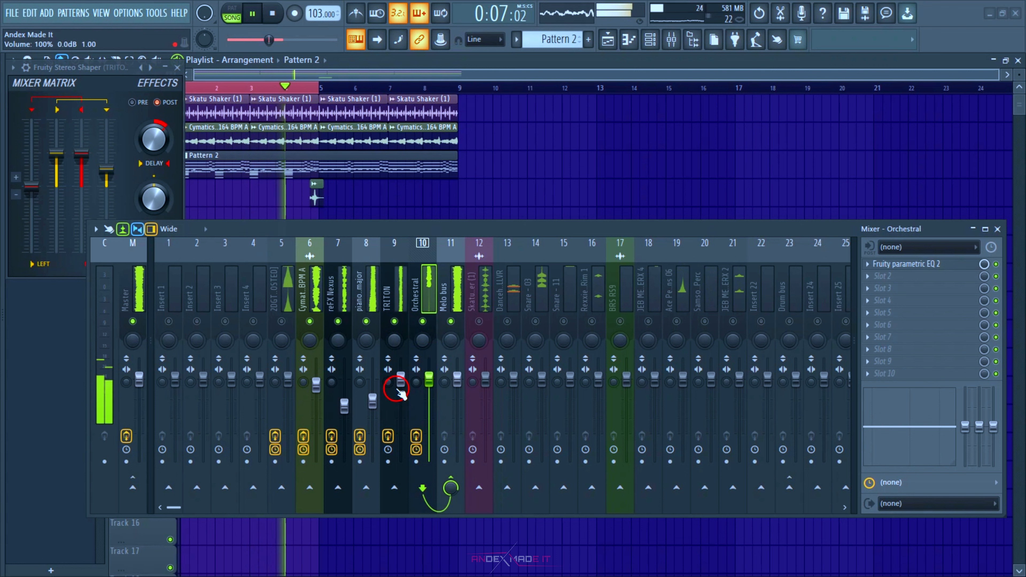
- Lower the reFX Nexus volume slightly further and unmute the 2DGTS LOG DRUM 6 track
{"action": "left_click_drag", "start_coordinate": [351, 408], "coordinate": [345, 412]}
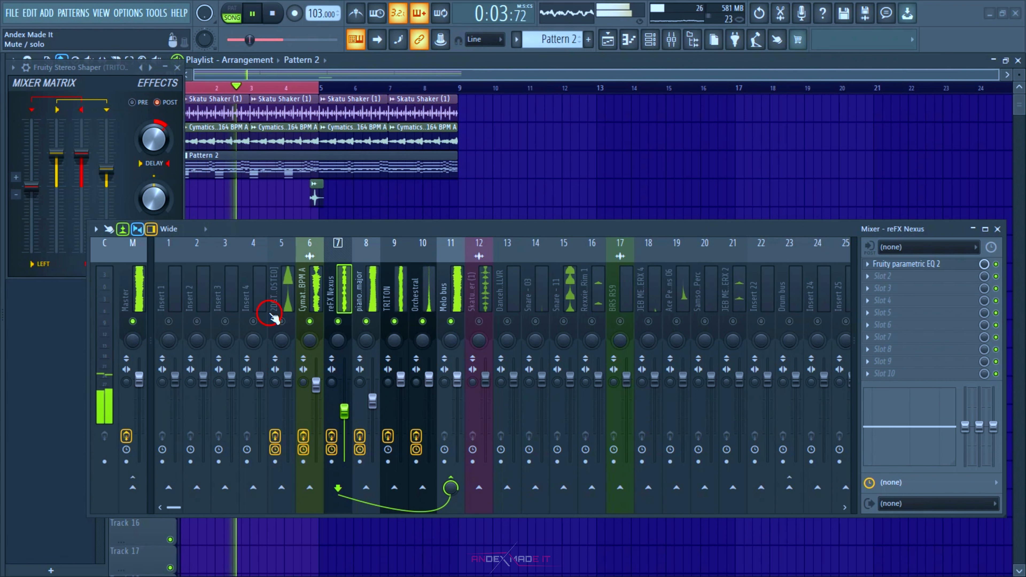
{"action": "left_click", "coordinate": [282, 321]}
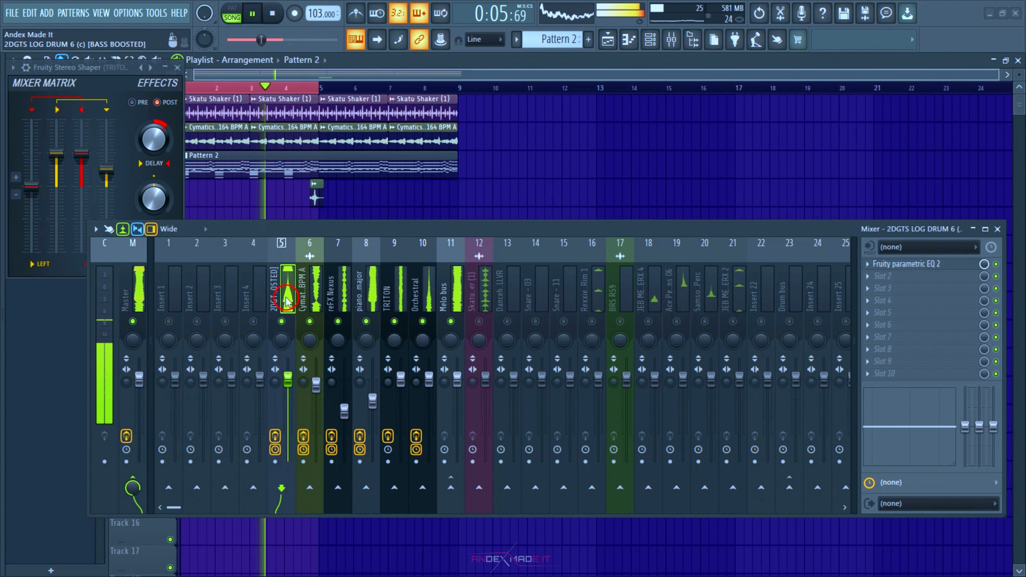
- Raise the band 4 peak slightly in the log drum's Fruity Parametric EQ 2 and compare the sound with its effects bypassed
{"action": "left_click", "coordinate": [904, 265]}
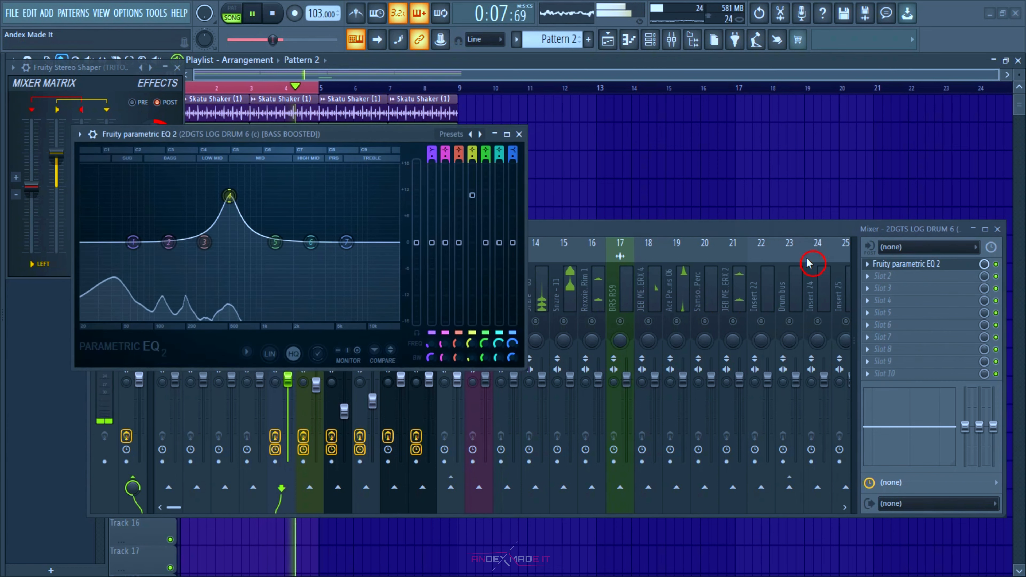
{"action": "left_click", "coordinate": [230, 190]}
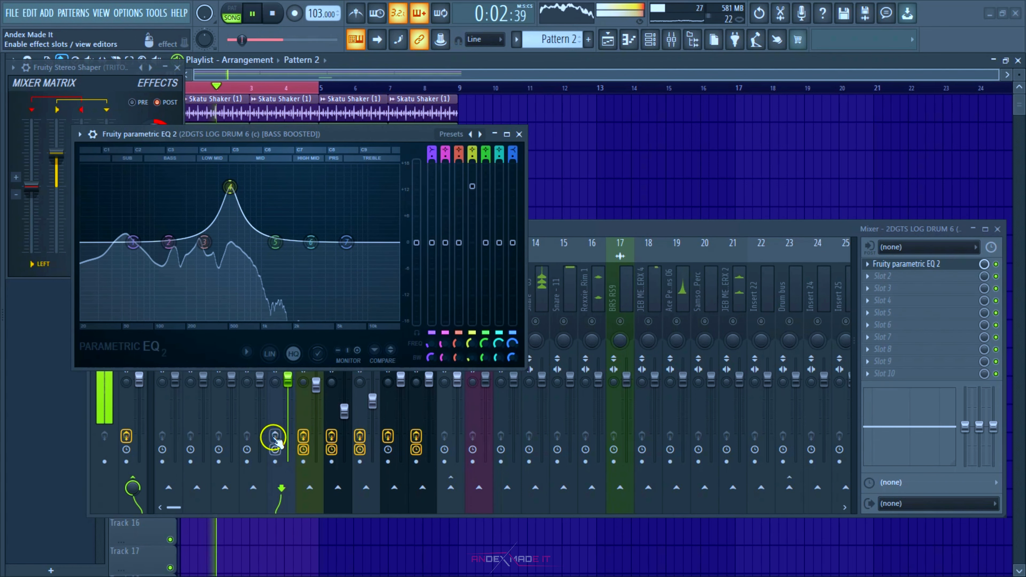
{"action": "left_click", "coordinate": [274, 438]}
{"action": "left_click", "coordinate": [275, 437]}
{"action": "right_click", "coordinate": [130, 259]}
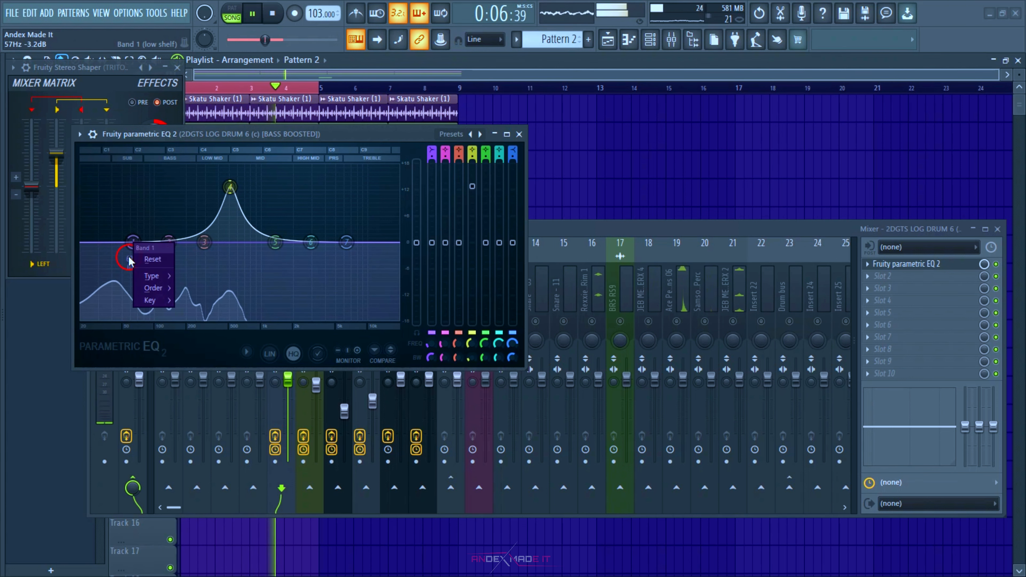
{"action": "left_click", "coordinate": [184, 289]}
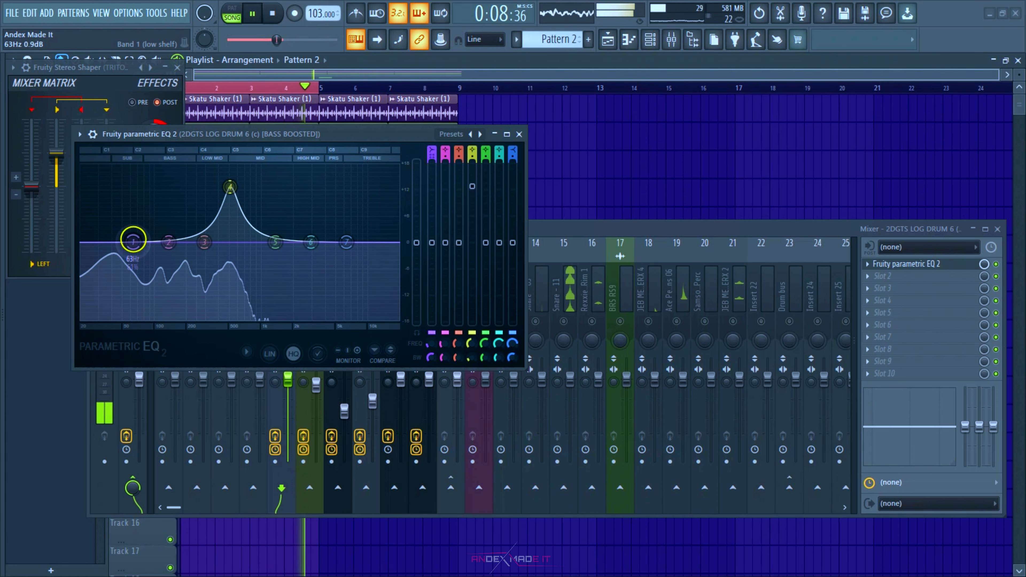
{"action": "left_click", "coordinate": [339, 390]}
{"action": "left_click", "coordinate": [272, 313]}
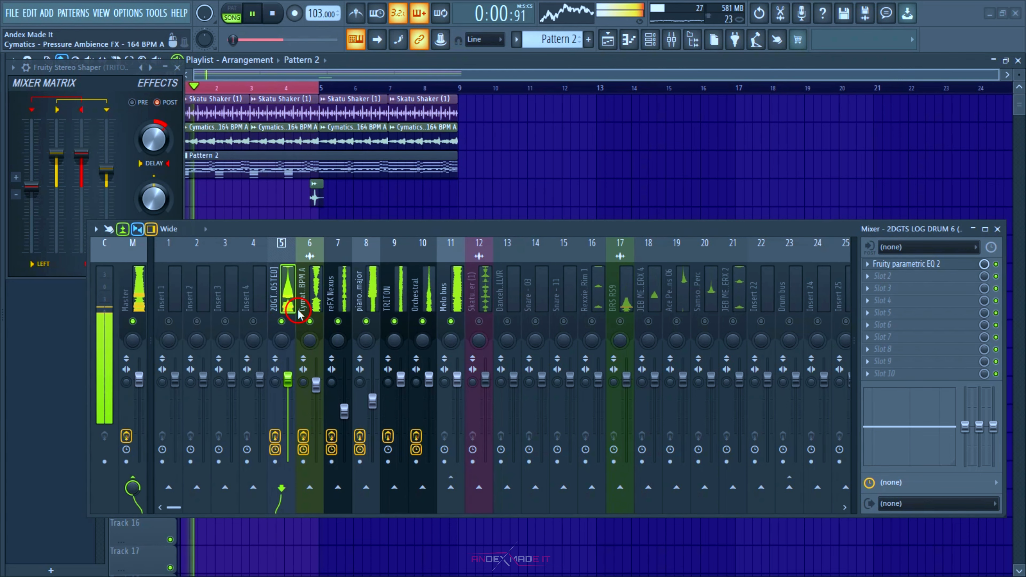
- Unmute the Skatu Shaker and Drum bus tracks and lower the shaker's volume to about 90%
{"action": "left_click", "coordinate": [480, 322]}
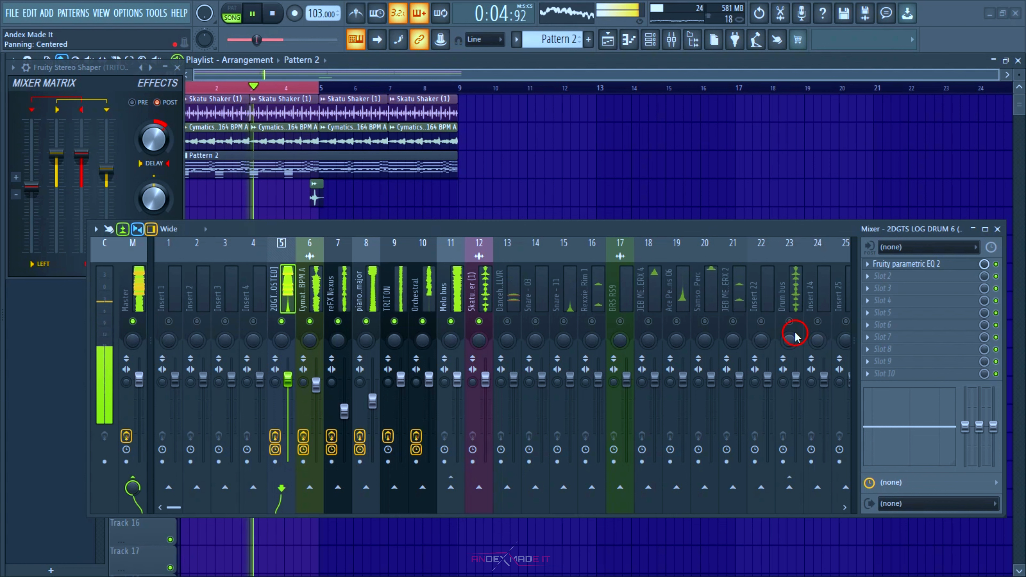
{"action": "left_click", "coordinate": [789, 322]}
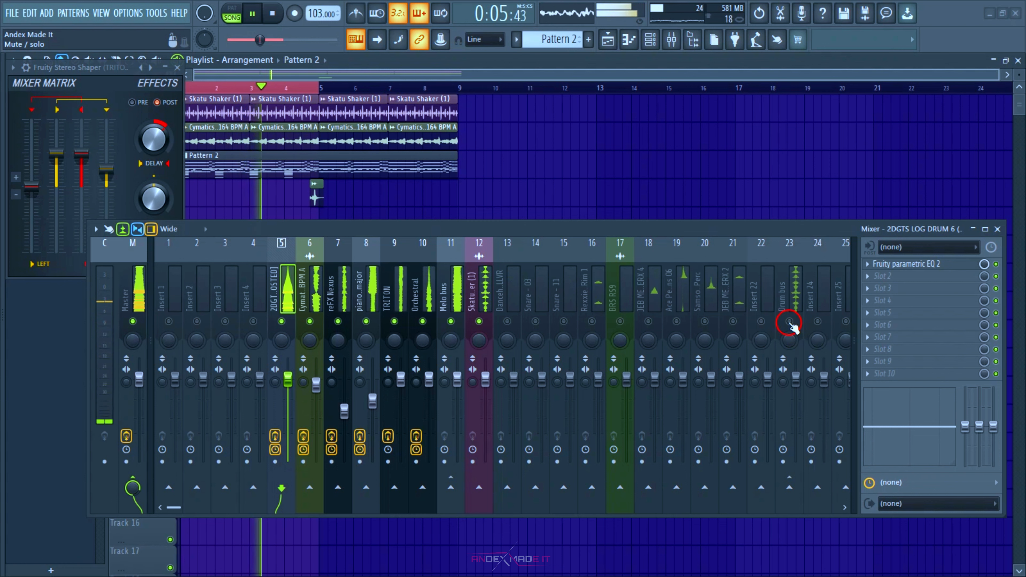
{"action": "left_click", "coordinate": [483, 316]}
{"action": "left_click_drag", "start_coordinate": [486, 381], "coordinate": [485, 397]}
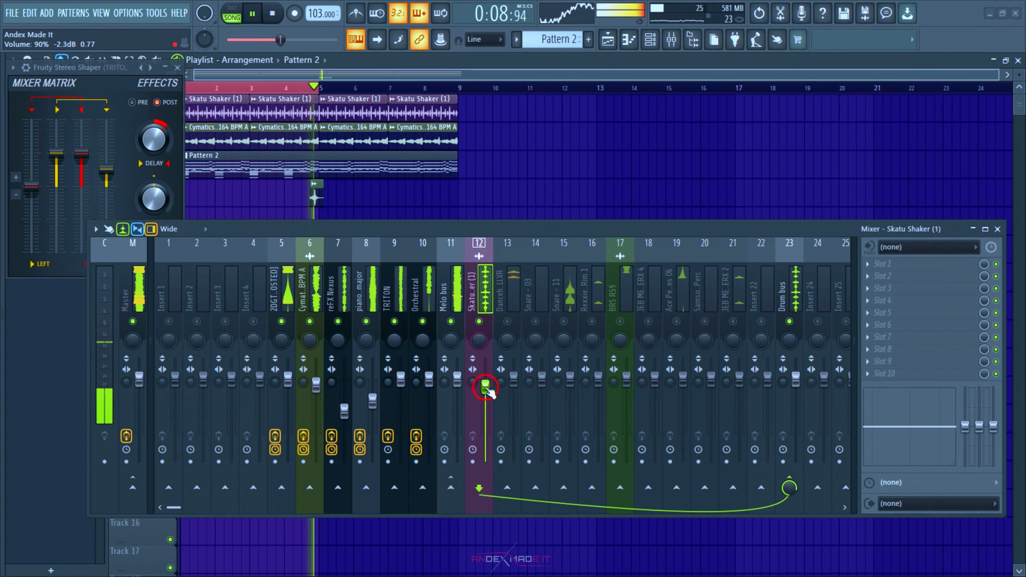
- Unmute the Dancehall KXLLVR, Snare - 03 and Snare - 11 tracks and lower Snare - 03 to about 84%
{"action": "left_click", "coordinate": [534, 322]}
{"action": "left_click", "coordinate": [514, 378]}
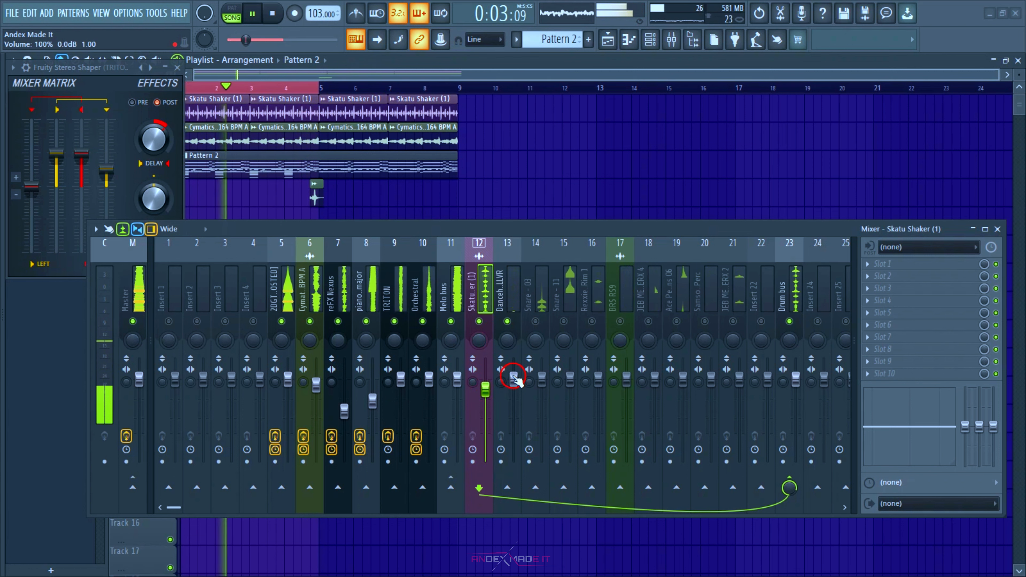
{"action": "left_click", "coordinate": [535, 322]}
{"action": "left_click", "coordinate": [563, 322]}
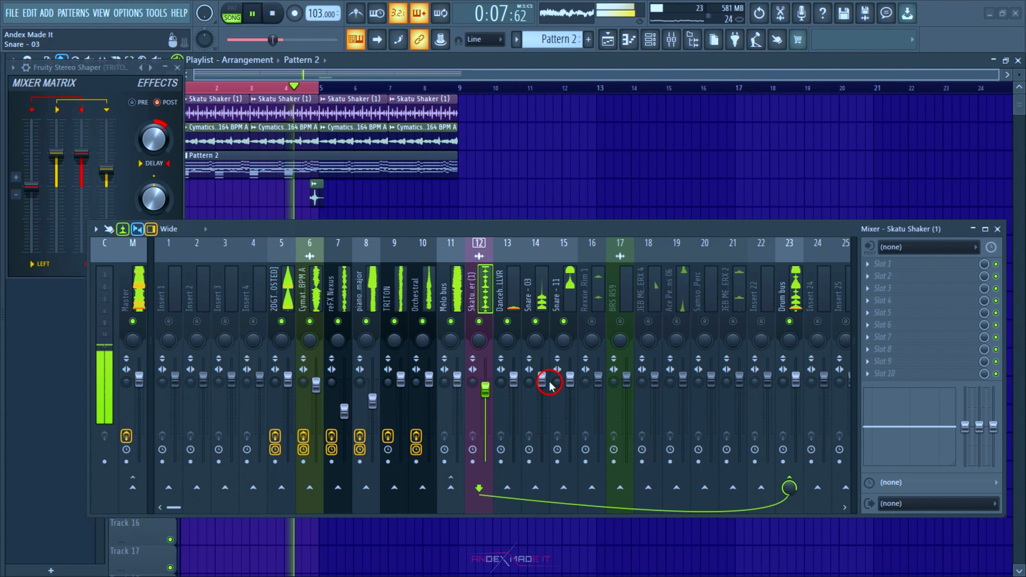
{"action": "left_click_drag", "start_coordinate": [542, 378], "coordinate": [542, 394]}
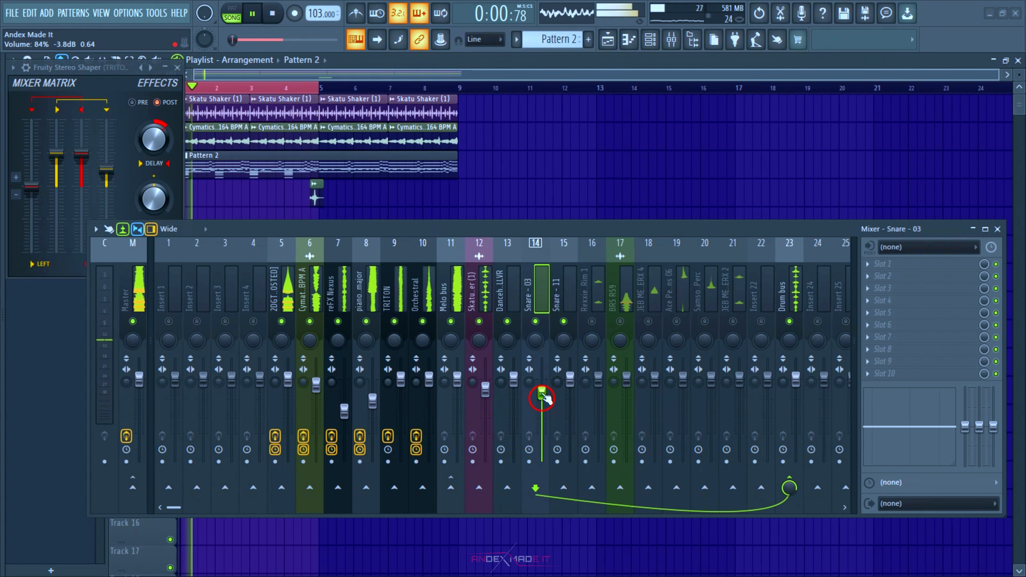
- Unmute Rexxie Sauce Rim 1 and pan it about 31% right, with Snare - 03 panned 20% left
{"action": "left_click", "coordinate": [592, 322]}
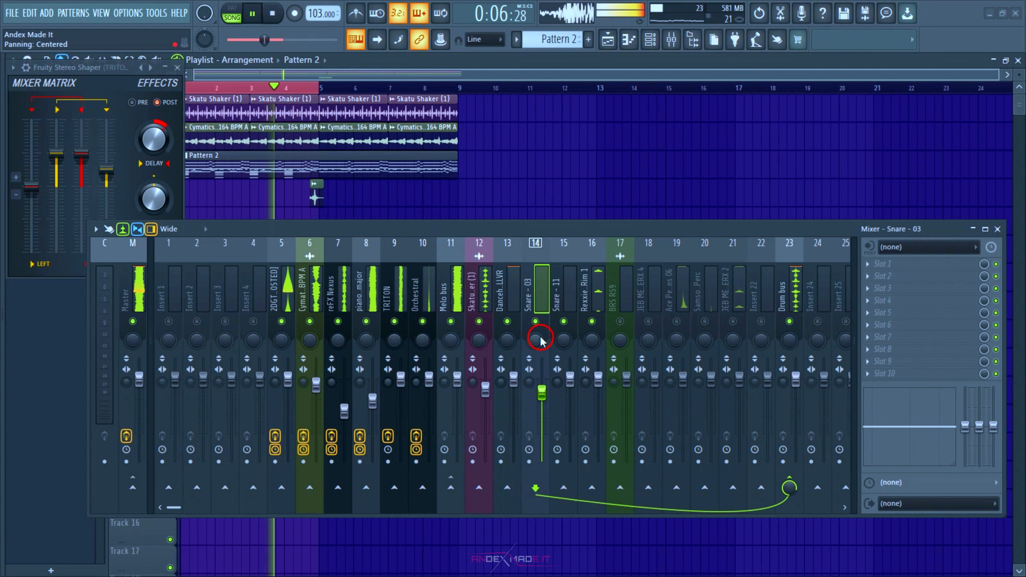
{"action": "left_click_drag", "start_coordinate": [536, 342], "coordinate": [531, 362]}
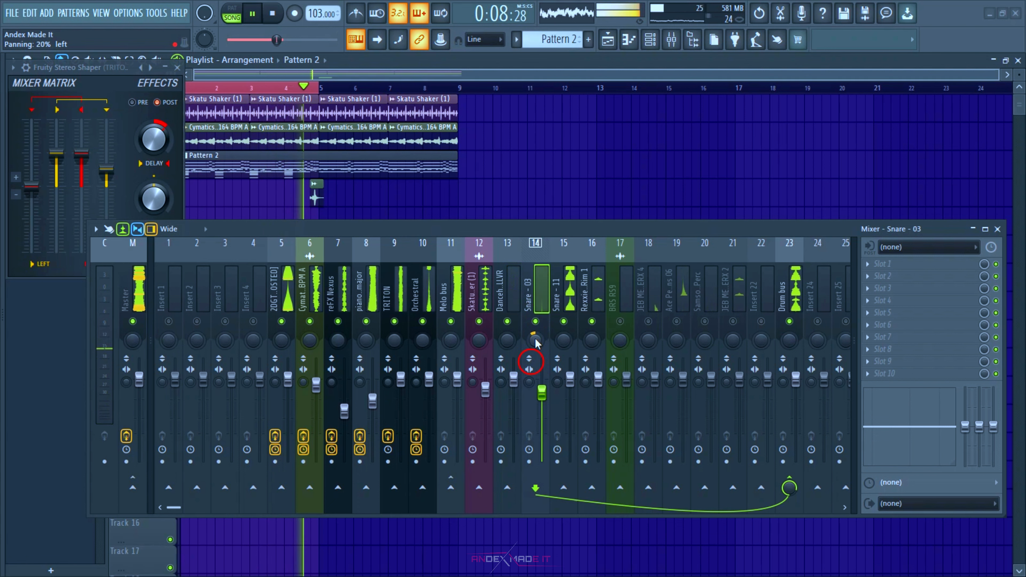
{"action": "left_click_drag", "start_coordinate": [589, 344], "coordinate": [593, 303]}
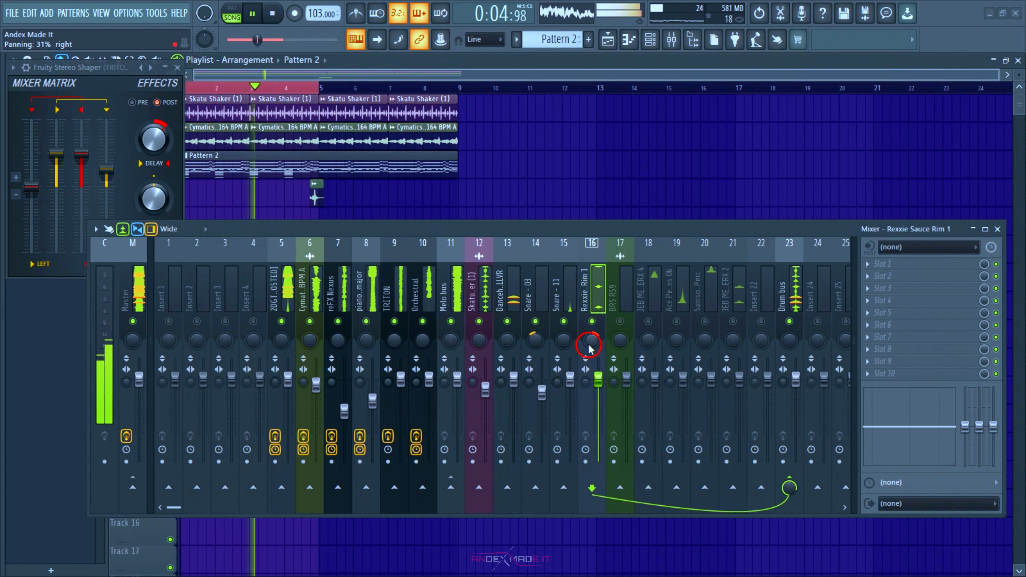
{"action": "left_click_drag", "start_coordinate": [589, 344], "coordinate": [589, 342]}
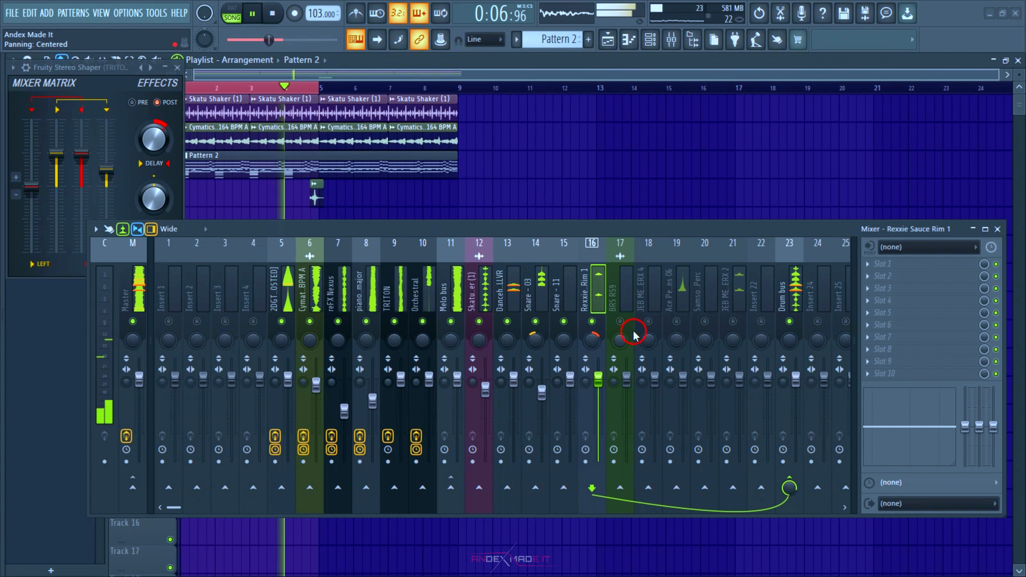
- Unmute the BRS RS9 track, lower its volume slightly and cut its mixer EQ low band by 18 dB at about 114 Hz
{"action": "left_click", "coordinate": [624, 323]}
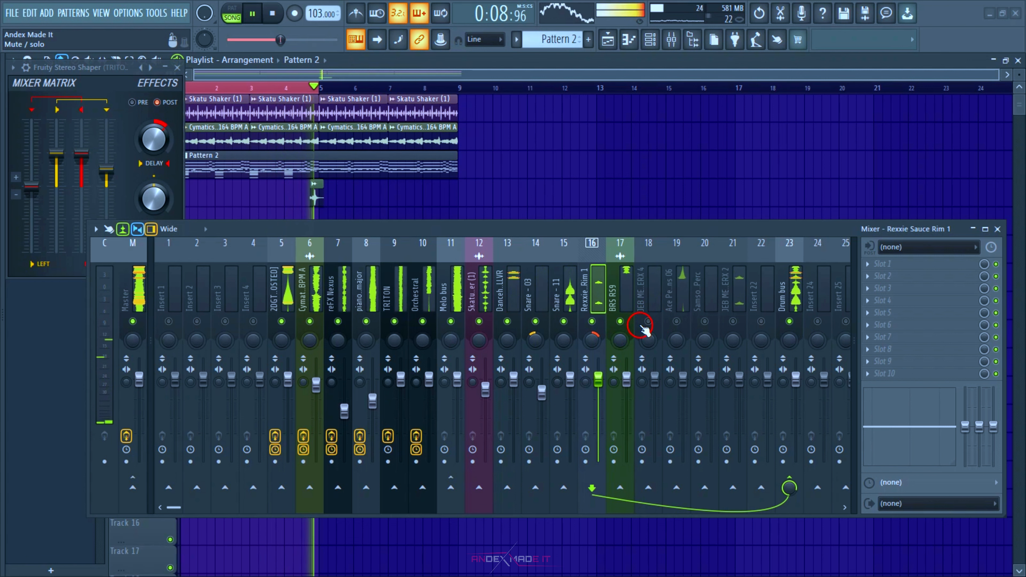
{"action": "left_click", "coordinate": [624, 367]}
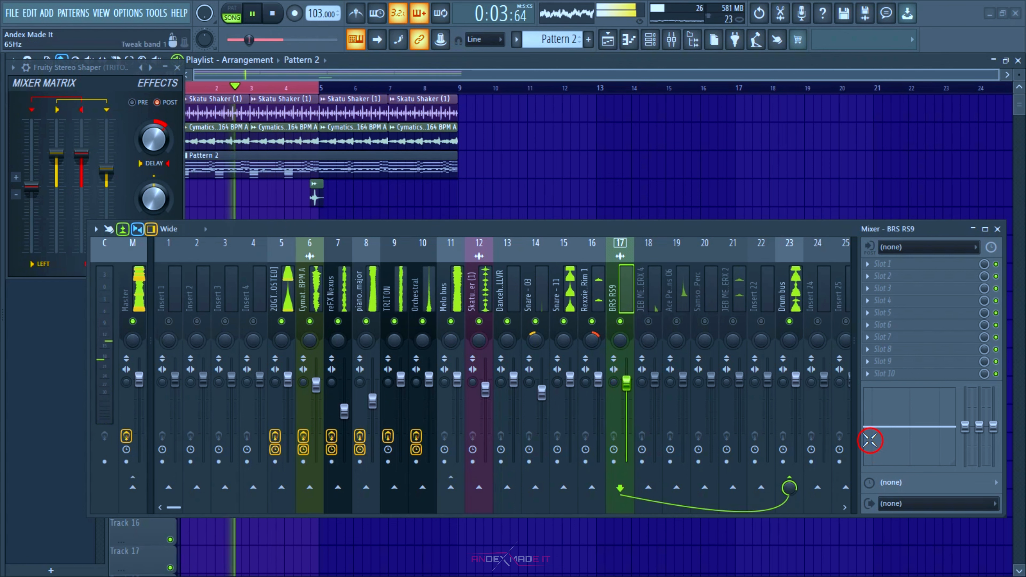
{"action": "left_click_drag", "start_coordinate": [870, 428], "coordinate": [871, 522]}
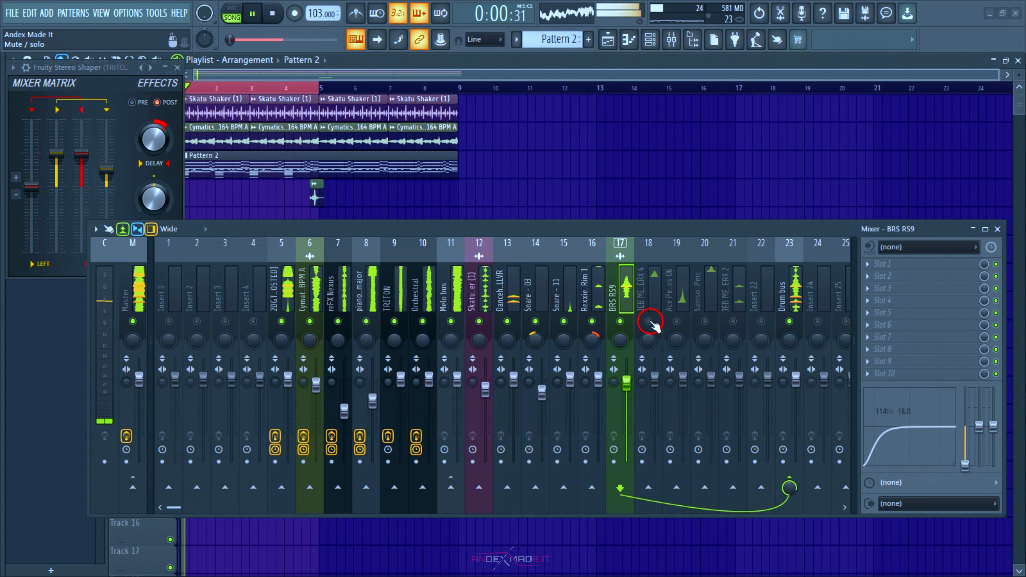
- Unmute the JEB METAL PERX 4 track and try out a slightly higher volume for it
{"action": "left_click", "coordinate": [649, 322]}
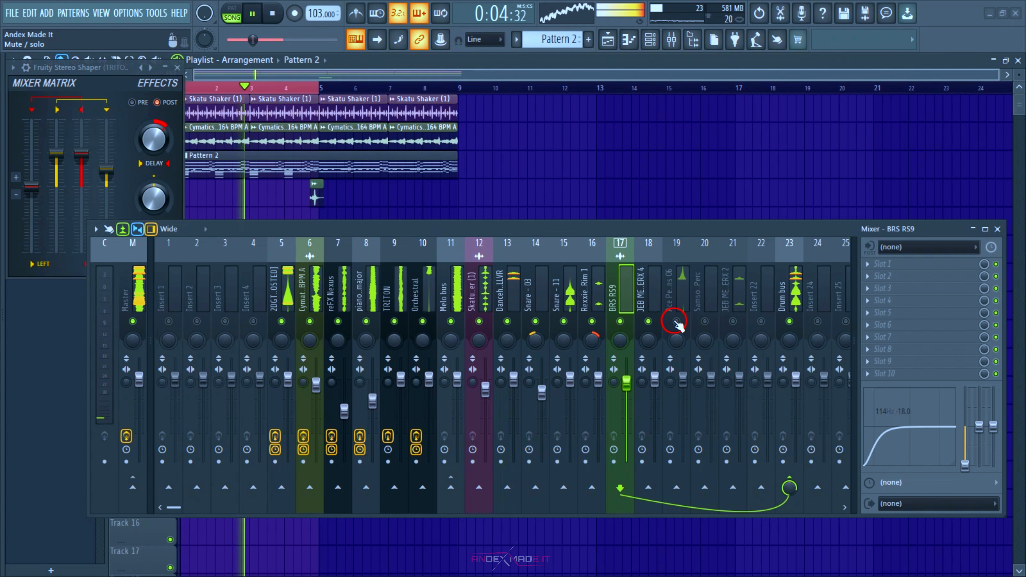
{"action": "left_click_drag", "start_coordinate": [655, 383], "coordinate": [654, 370]}
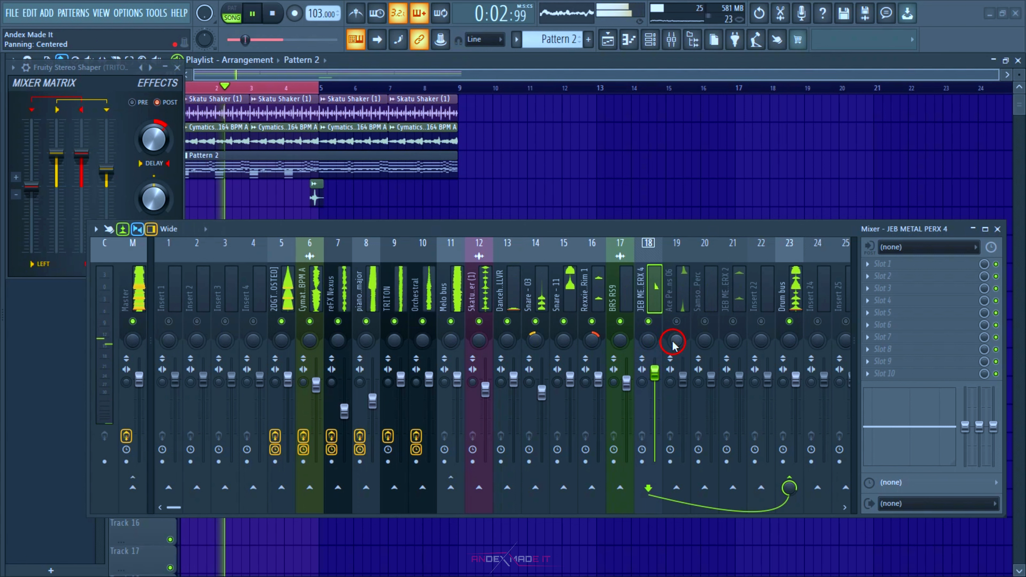
{"action": "left_click_drag", "start_coordinate": [656, 379], "coordinate": [655, 388]}
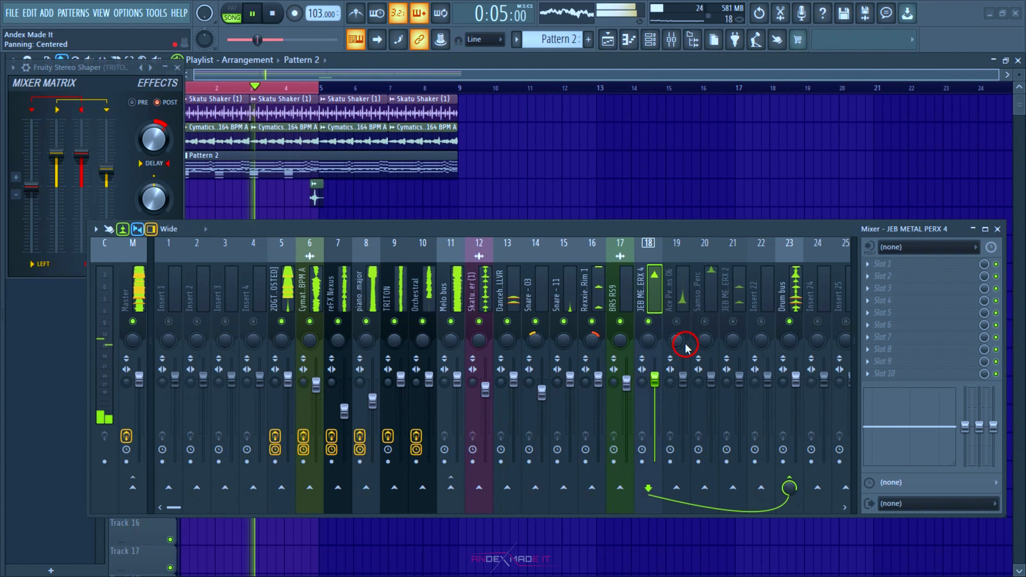
- Unmute Ace Percussions 06, cut its mixer EQ low band by 18 dB at about 61 Hz and raise its volume slightly
{"action": "left_click", "coordinate": [676, 321]}
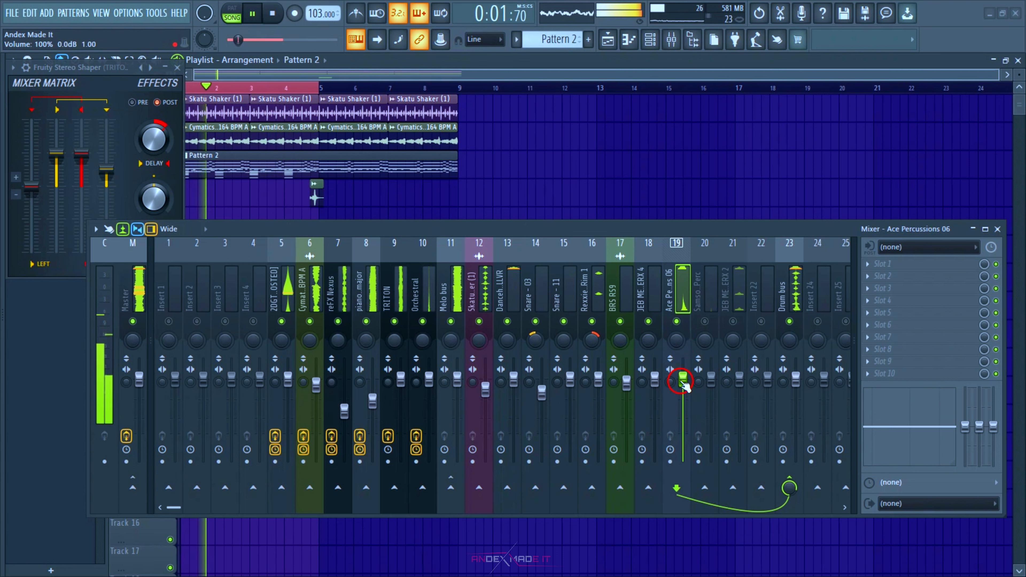
{"action": "mouse_move", "coordinate": [866, 419]}
{"action": "left_mouse_down"}
{"action": "mouse_move", "coordinate": [877, 506]}
{"action": "mouse_move", "coordinate": [866, 389]}
{"action": "mouse_move", "coordinate": [875, 436]}
{"action": "mouse_move", "coordinate": [853, 436]}
{"action": "left_mouse_up"}
{"action": "left_click_drag", "start_coordinate": [683, 379], "coordinate": [679, 368]}
- Unmute the Samsokie Perc and JEB METAL PERX 2 tracks and add Fruity Chorus to JEB METAL PERX 2
{"action": "left_click", "coordinate": [705, 322]}
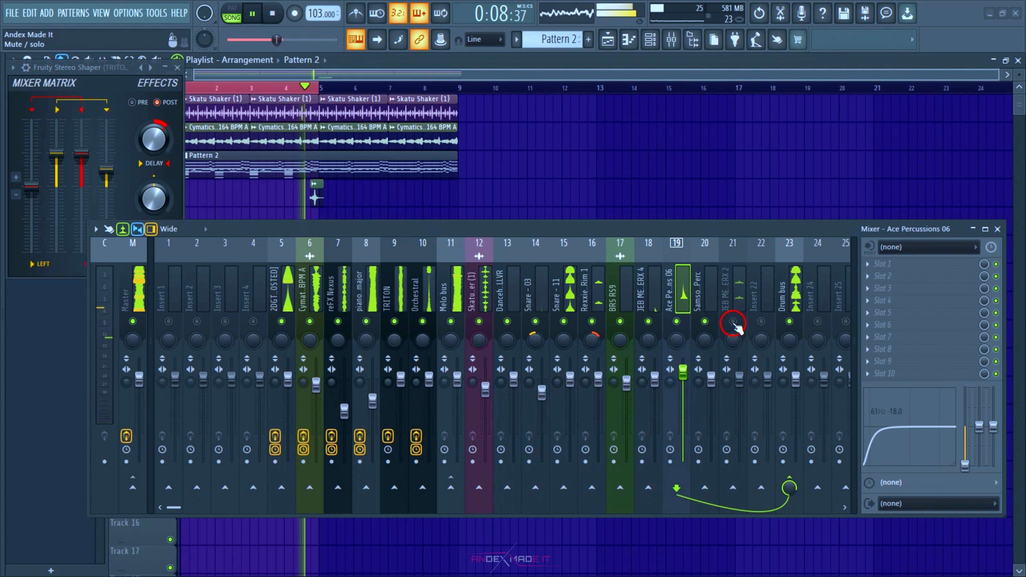
{"action": "left_click", "coordinate": [732, 323]}
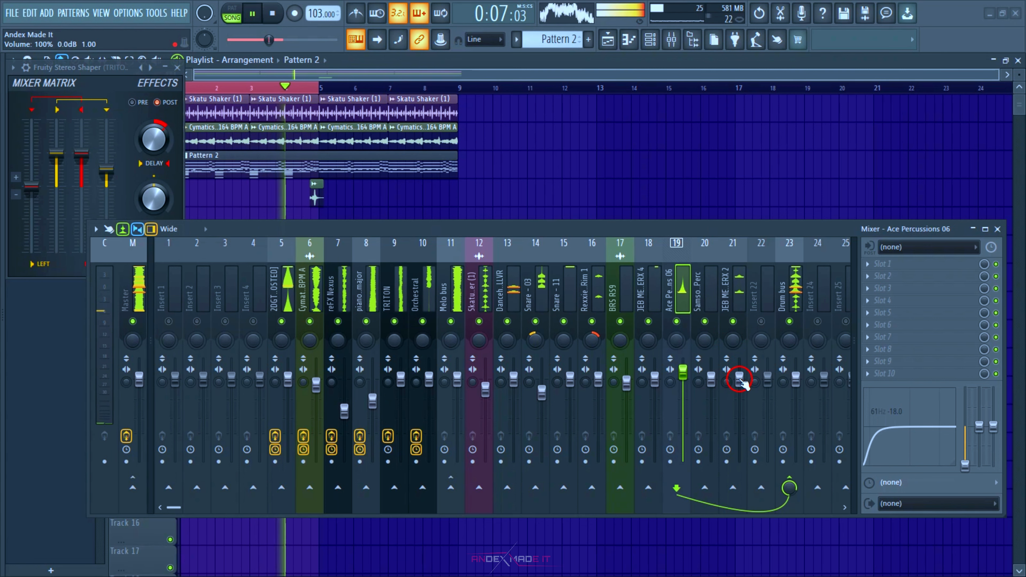
{"action": "left_click", "coordinate": [739, 380]}
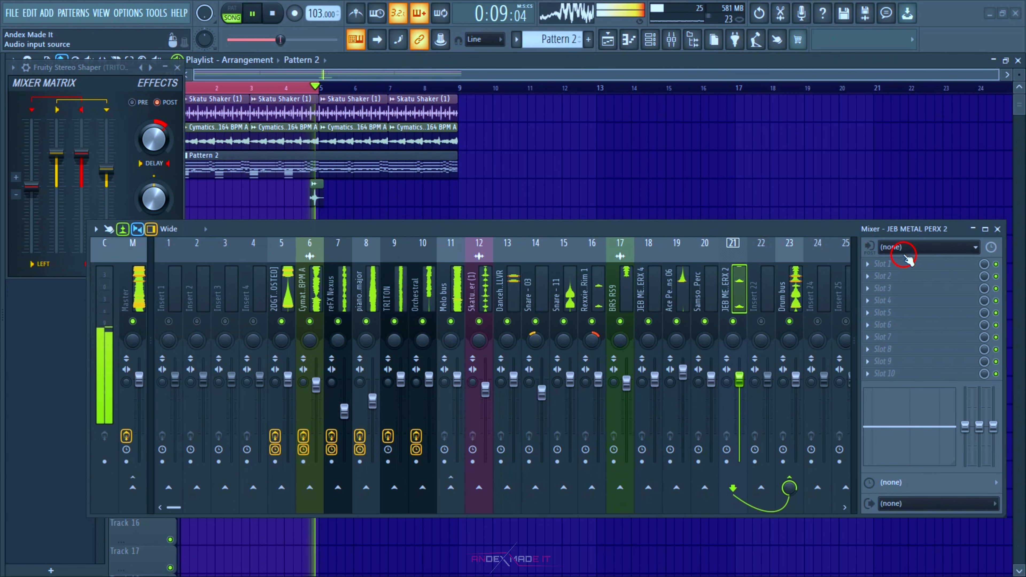
{"action": "left_click", "coordinate": [885, 263]}
{"action": "mouse_move", "coordinate": [888, 278]}
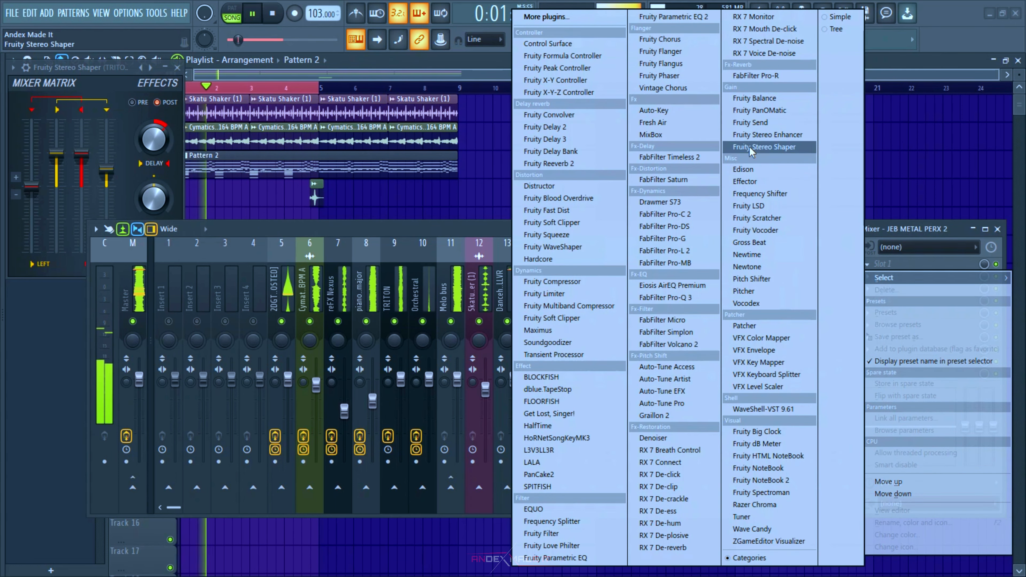
{"action": "left_click", "coordinate": [679, 39]}
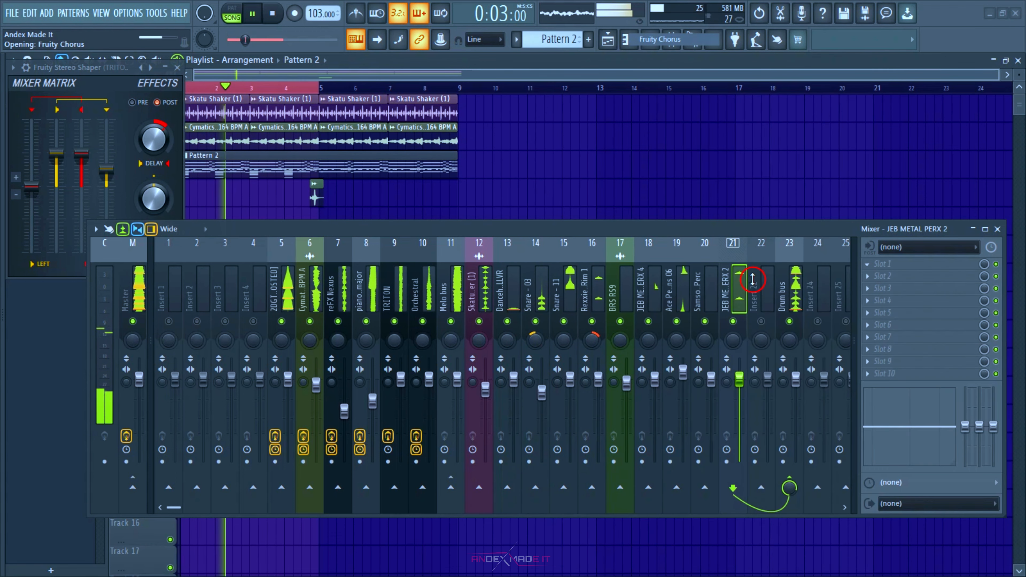
- Solo JEB METAL PERX 2, reduce its Fruity Chorus mix level to about 38% and bring all tracks back in
{"action": "left_click", "coordinate": [733, 327]}
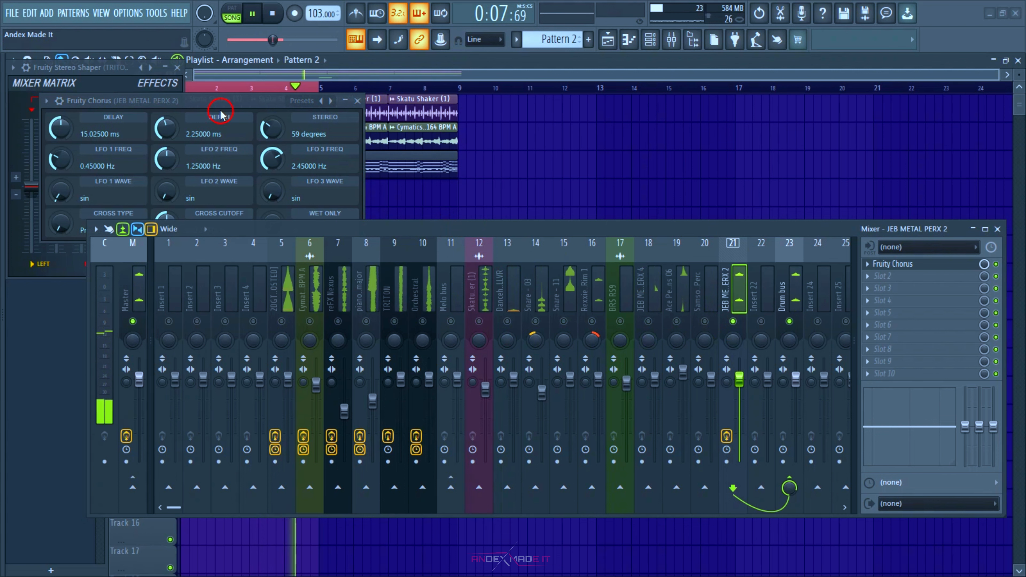
{"action": "left_click", "coordinate": [263, 105]}
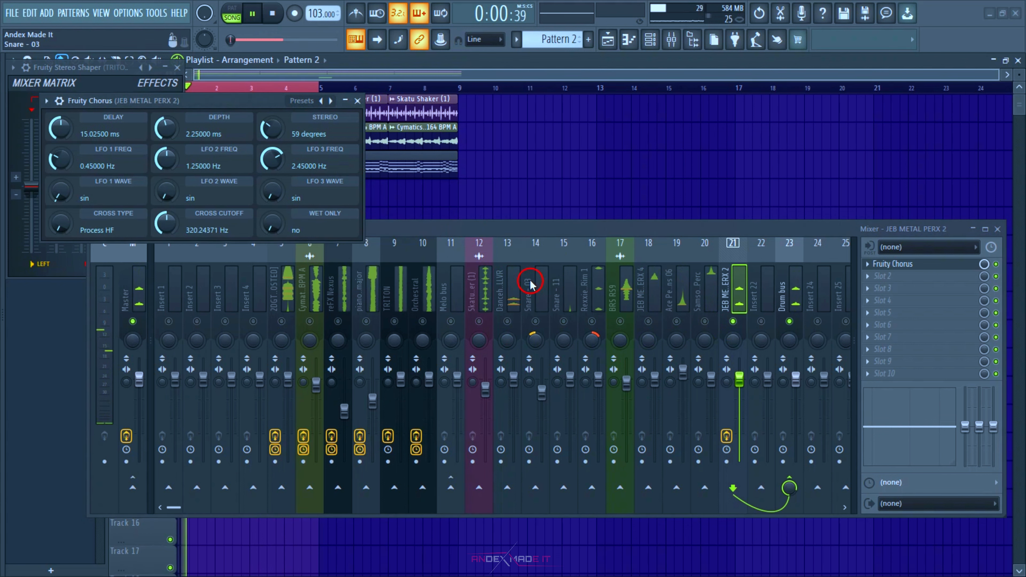
{"action": "left_click", "coordinate": [983, 272]}
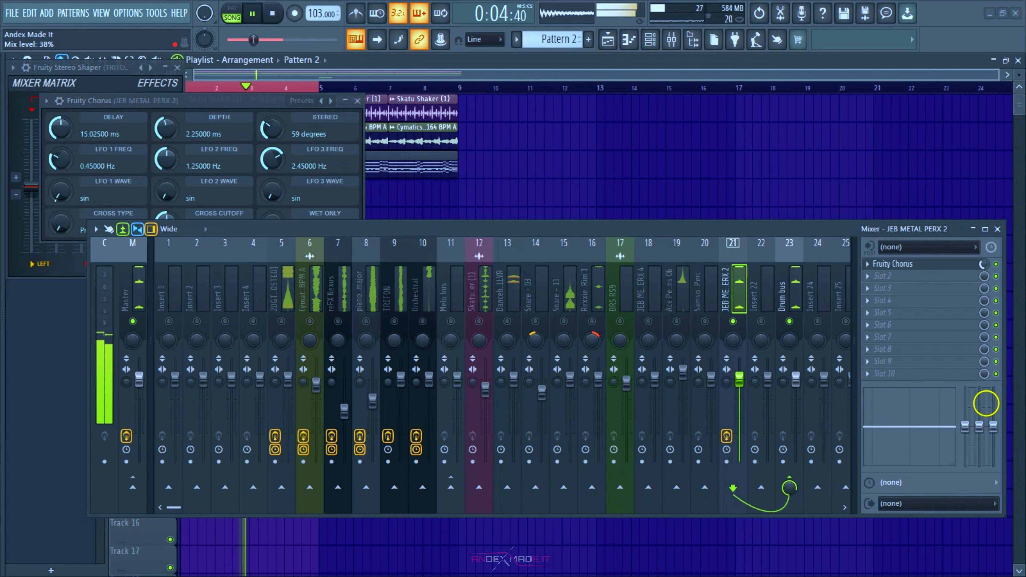
{"action": "right_click", "coordinate": [732, 322]}
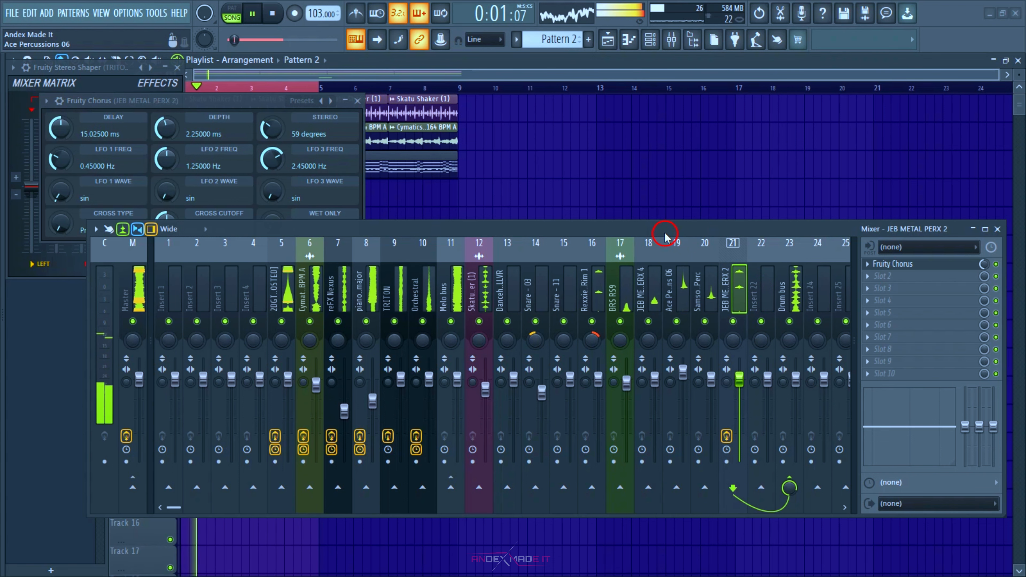
- Close the mixer and plugin windows, stop playback and delete the Pattern 2 clip from Track 3 of the playlist
{"action": "key", "text": "Escape"}
{"action": "key", "text": "Escape"}
{"action": "key", "text": "Escape"}
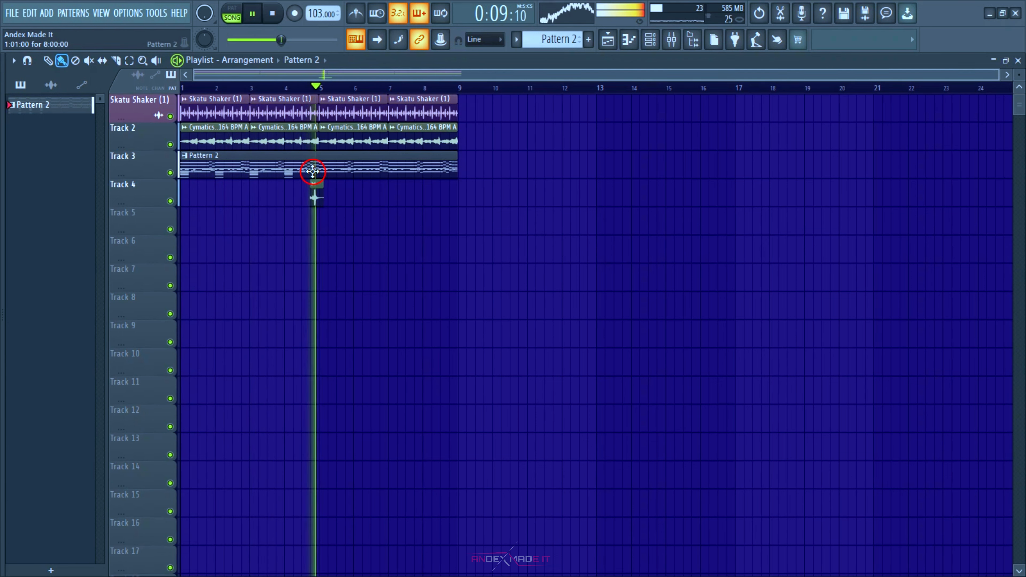
{"action": "key", "text": "space"}
{"action": "right_click", "coordinate": [299, 172]}
- Duplicate the Skatu Shaker and Cymatics audio clips repeatedly to extend them well past bar 33
{"action": "key", "text": "ctrl+a"}
{"action": "key", "text": "ctrl+b"}
{"action": "key", "text": "ctrl+b"}
{"action": "key", "text": "ctrl+b"}
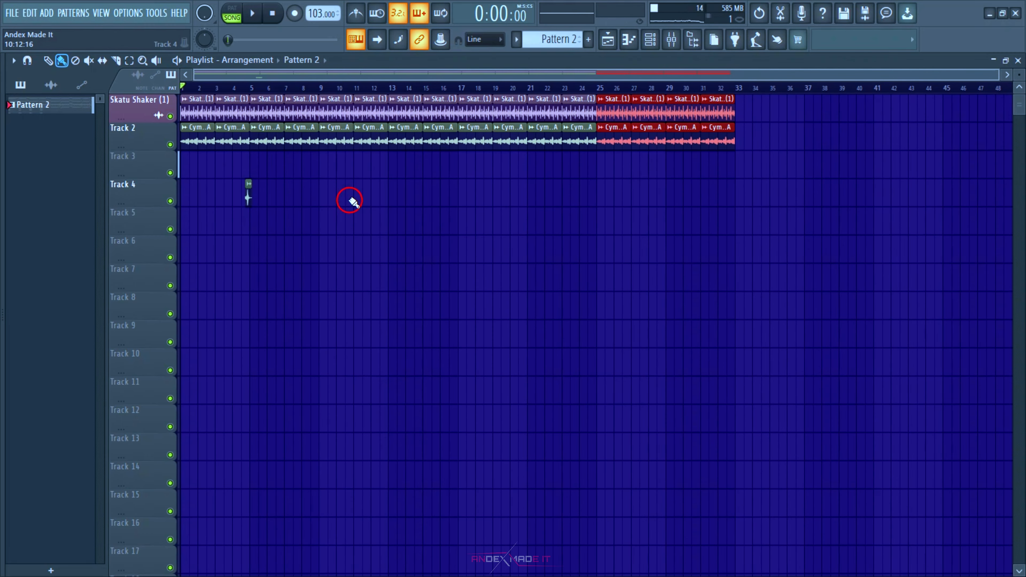
{"action": "key", "text": "ctrl+b"}
{"action": "key", "text": "ctrl+b"}
{"action": "key", "text": "ctrl+b"}
- Split Pattern 2 by channel and select the reFX Nexus, piano, TRITON and Orchestral patterns
{"action": "left_click_drag", "start_coordinate": [833, 97], "coordinate": [26, 120]}
{"action": "right_click", "coordinate": [25, 119]}
{"action": "left_click", "coordinate": [80, 322]}
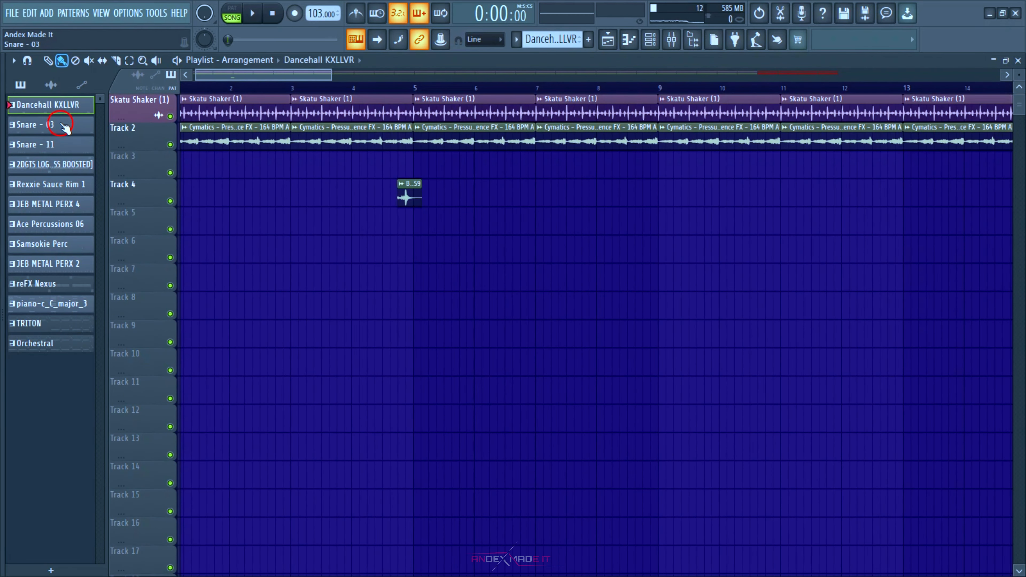
{"action": "left_click", "coordinate": [72, 279]}
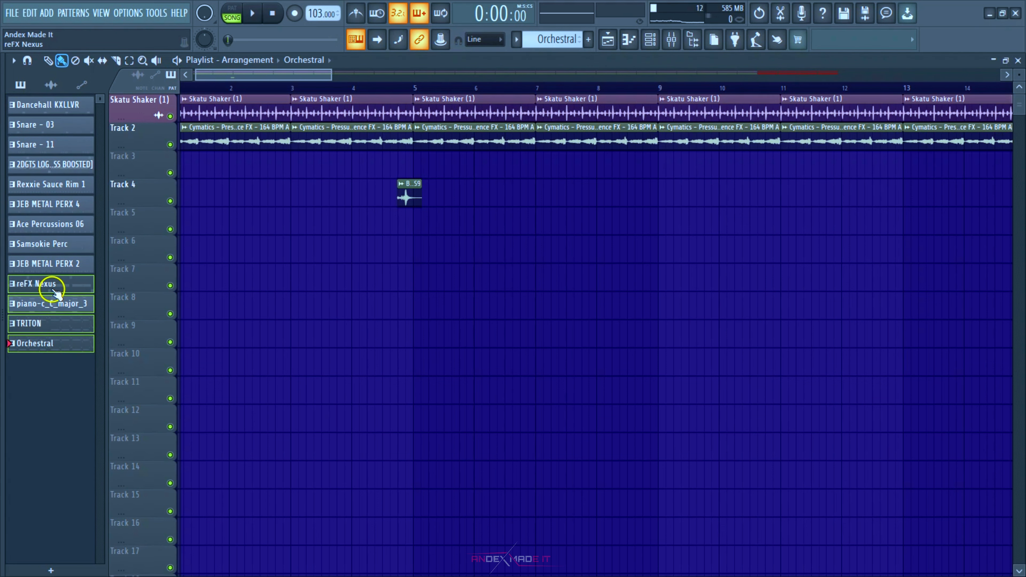
- Place the reFX Nexus, piano, TRITON and Orchestral patterns on consecutive tracks from Track 3, starting at bar 1
{"action": "left_click_drag", "start_coordinate": [51, 291], "coordinate": [406, 242]}
{"action": "scroll", "coordinate": [410, 190], "scroll_direction": "down", "scroll_amount": 4}
{"action": "left_click_drag", "start_coordinate": [408, 195], "coordinate": [410, 194]}
{"action": "scroll", "coordinate": [404, 192], "scroll_direction": "up", "scroll_amount": 4}
{"action": "left_click_drag", "start_coordinate": [293, 193], "coordinate": [352, 316]}
{"action": "left_click_drag", "start_coordinate": [350, 315], "coordinate": [345, 307]}
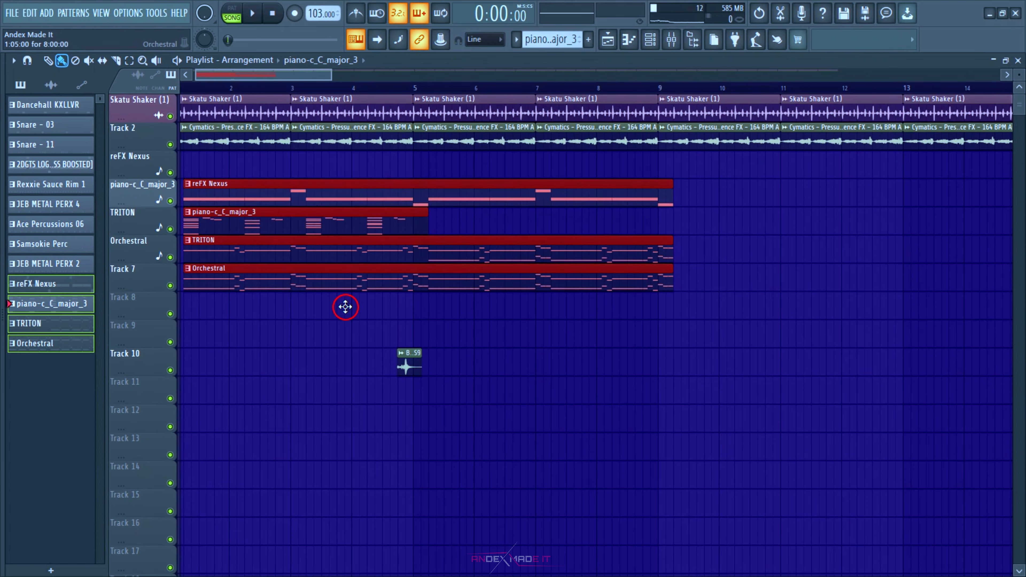
{"action": "left_click", "coordinate": [426, 366]}
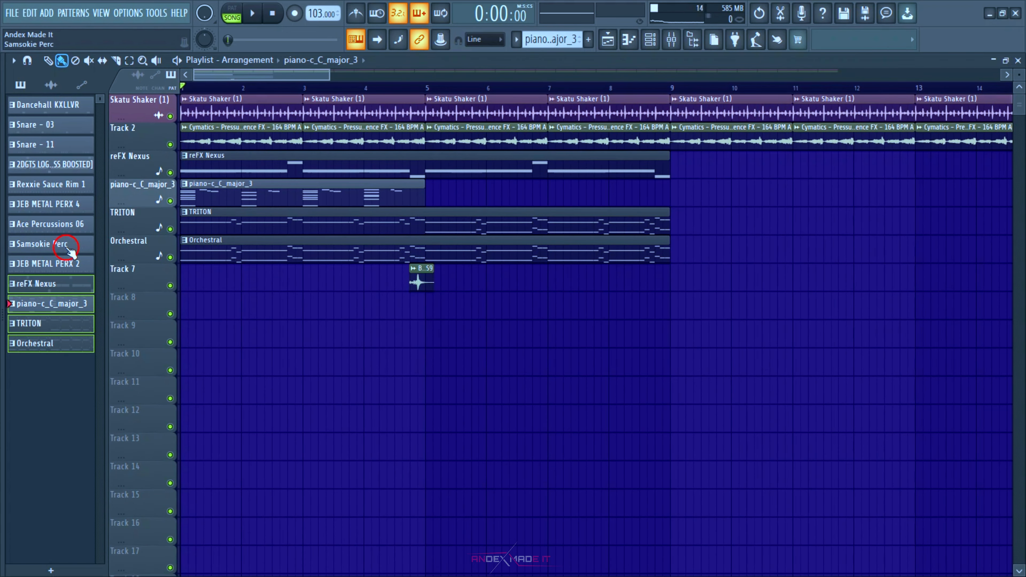
- Place the Dancehall KXLLVR through JEB METAL PERX 2 patterns at bar 1 below Track 7, with the log drum track above Dancehall KXLLVR
{"action": "left_click", "coordinate": [67, 271], "text": "shift"}
{"action": "left_click_drag", "start_coordinate": [67, 270], "coordinate": [194, 304]}
{"action": "scroll", "coordinate": [536, 300], "scroll_direction": "down", "scroll_amount": 5}
{"action": "scroll", "coordinate": [536, 300], "scroll_direction": "up", "scroll_amount": 2}
{"action": "left_click", "coordinate": [686, 153], "text": "ctrl"}
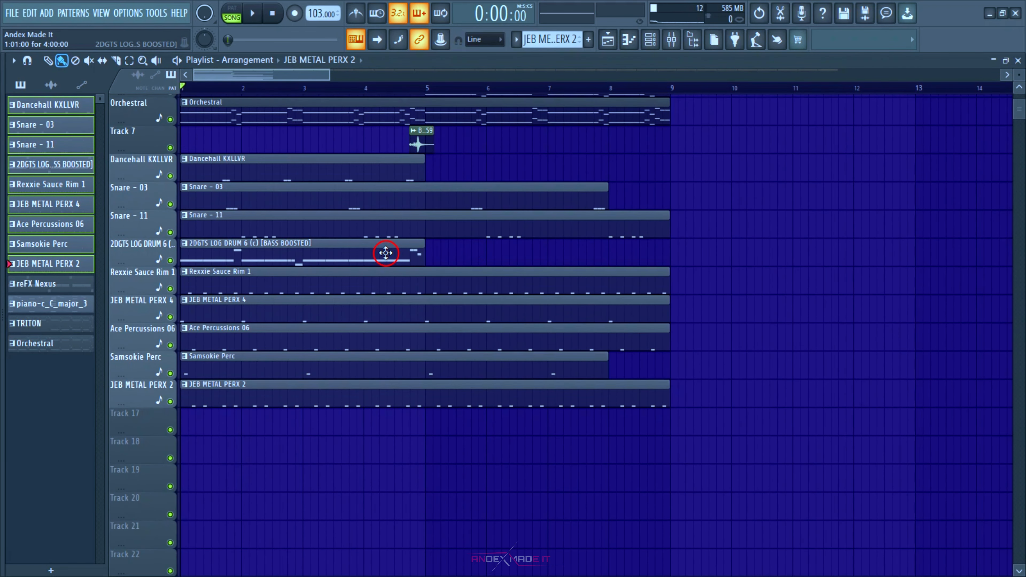
{"action": "left_click", "coordinate": [385, 253]}
{"action": "left_click_drag", "start_coordinate": [145, 247], "coordinate": [143, 209]}
- Extend the Snare - 03, Samsokie Perc and log drum clips to bar 9 and add a second Dancehall KXLLVR clip at bar 5
{"action": "left_click", "coordinate": [596, 257]}
{"action": "left_click", "coordinate": [606, 399], "text": "ctrl"}
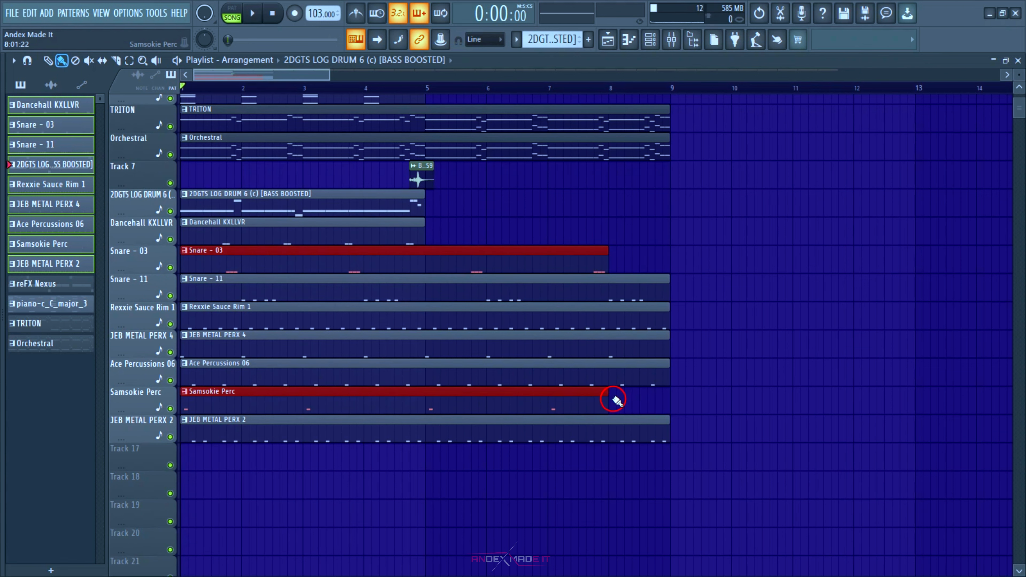
{"action": "left_click_drag", "start_coordinate": [618, 397], "coordinate": [676, 399]}
{"action": "left_click_drag", "start_coordinate": [395, 231], "coordinate": [639, 238]}
{"action": "left_click_drag", "start_coordinate": [221, 208], "coordinate": [665, 216]}
{"action": "key", "text": "ctrl+z"}
- Open the log drum pattern's notes and duplicate the first four bars into bars 5 to 8
{"action": "scroll", "coordinate": [307, 198], "scroll_direction": "down", "scroll_amount": 2}
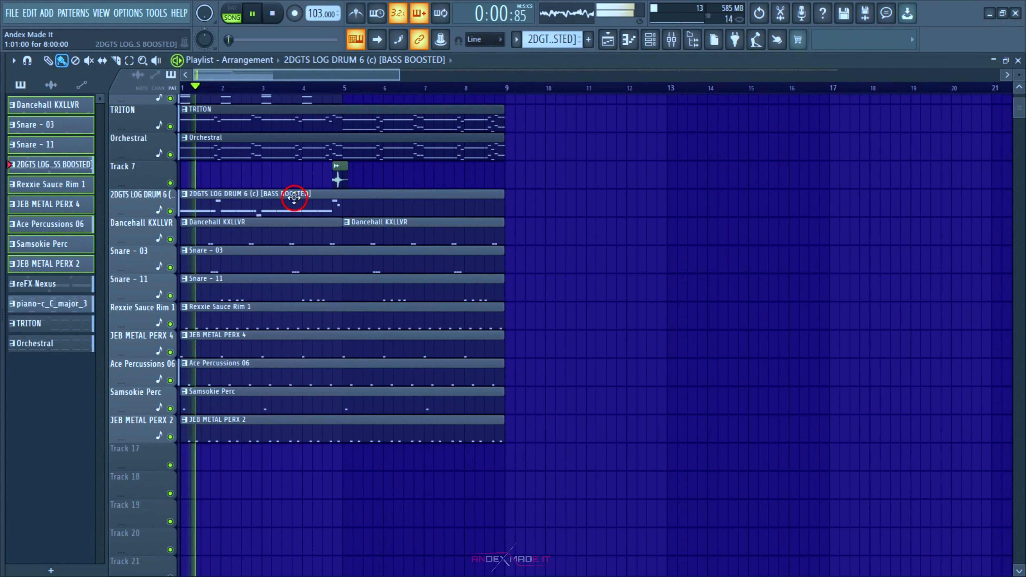
{"action": "scroll", "coordinate": [315, 210], "scroll_direction": "down", "scroll_amount": 3}
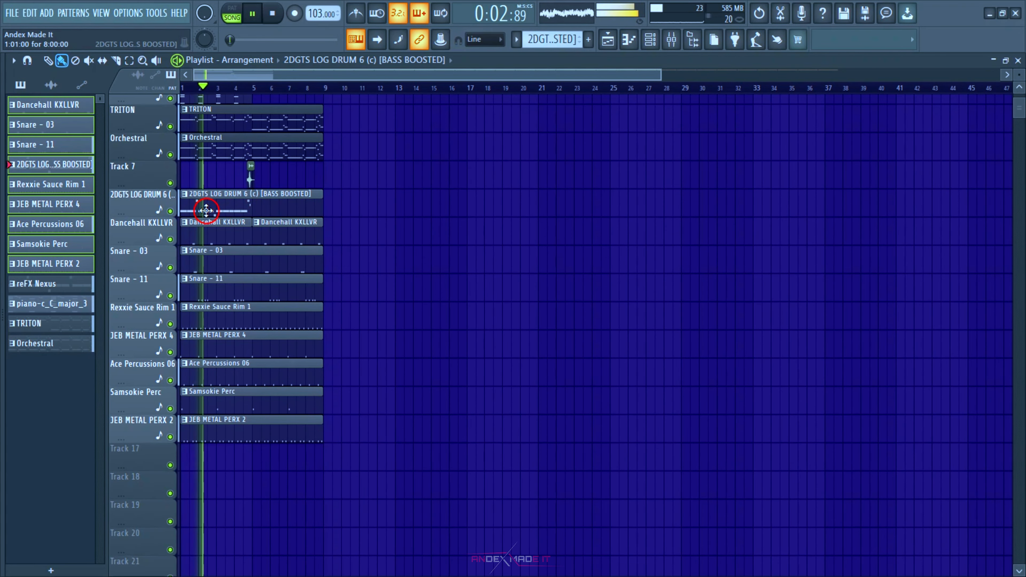
{"action": "double_click", "coordinate": [206, 210]}
{"action": "scroll", "coordinate": [206, 211], "scroll_direction": "up", "scroll_amount": 3}
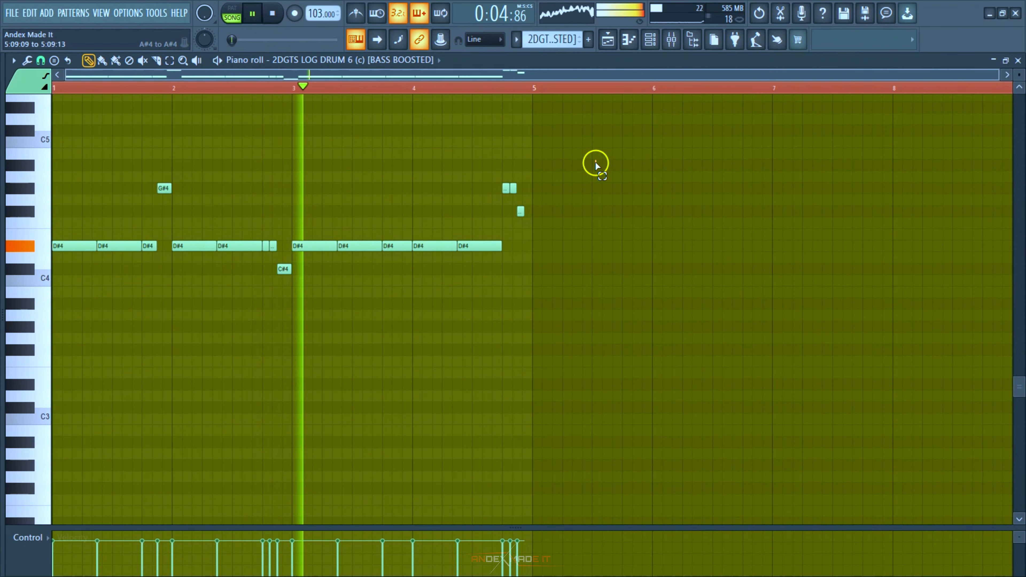
{"action": "left_click_drag", "start_coordinate": [596, 166], "coordinate": [57, 297]}
{"action": "left_click", "coordinate": [222, 84]}
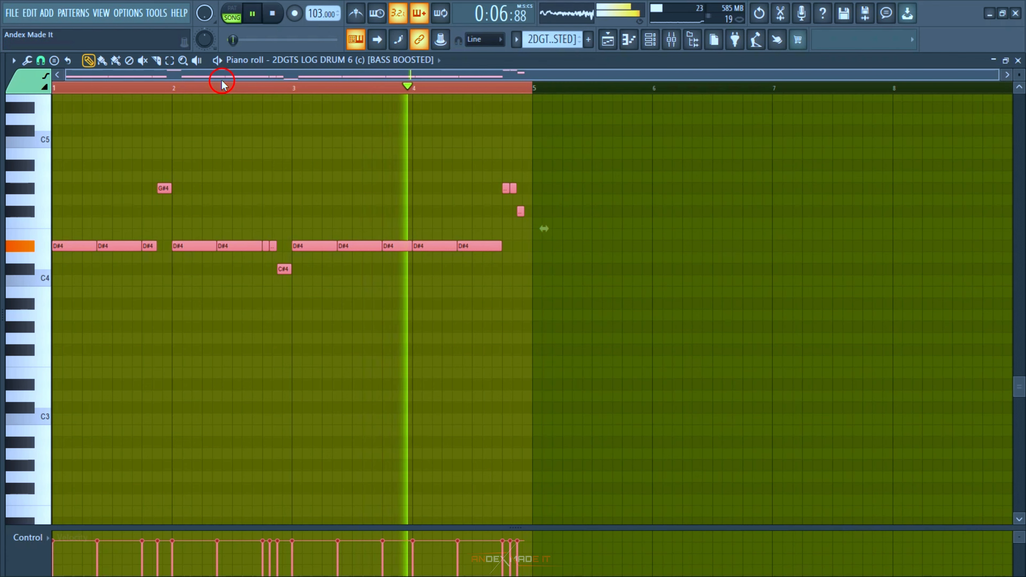
{"action": "key", "text": "ctrl+b"}
{"action": "scroll", "coordinate": [222, 84], "scroll_direction": "down", "scroll_amount": 2}
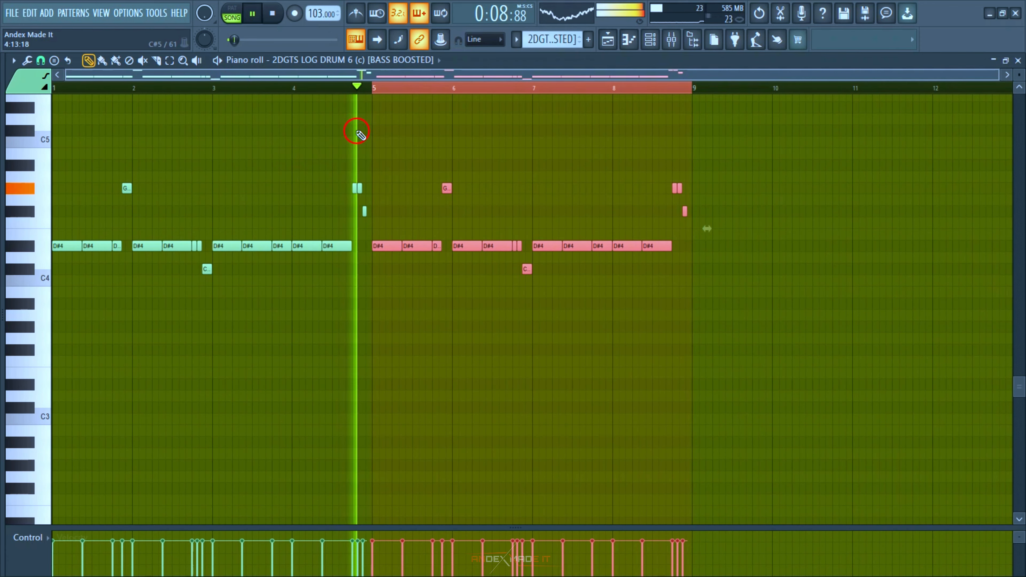
{"action": "left_click", "coordinate": [380, 86]}
{"action": "left_click", "coordinate": [378, 86]}
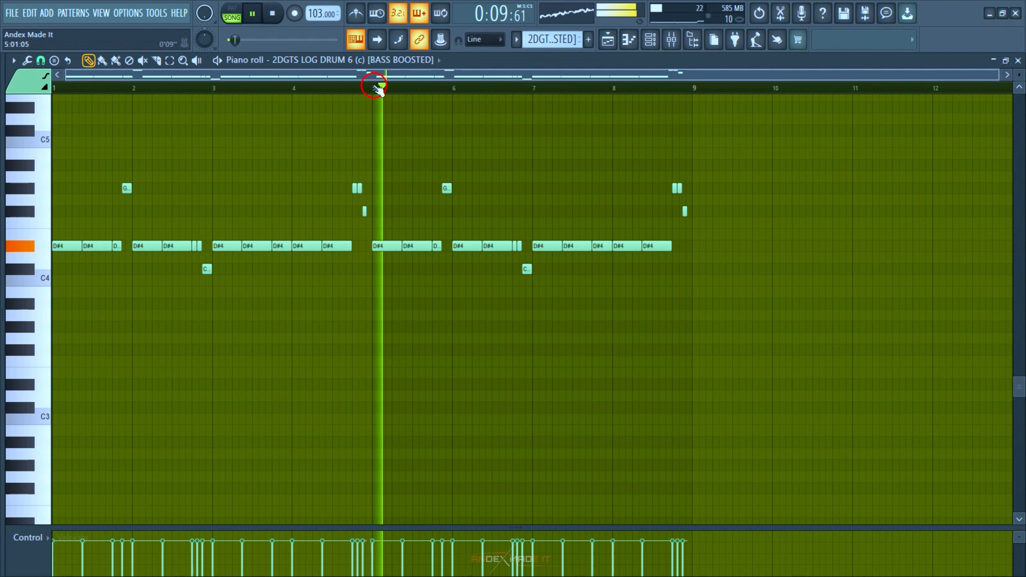
- Try splitting the first D#4 note of bar 5 at different points while auditioning it
{"action": "scroll", "coordinate": [378, 89], "scroll_direction": "up", "scroll_amount": 4}
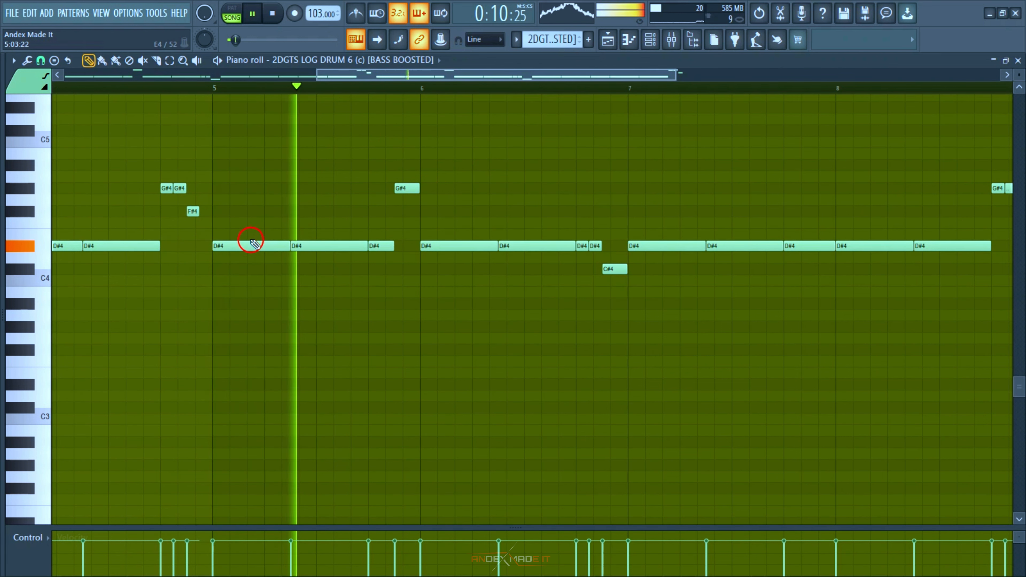
{"action": "left_click", "coordinate": [218, 87]}
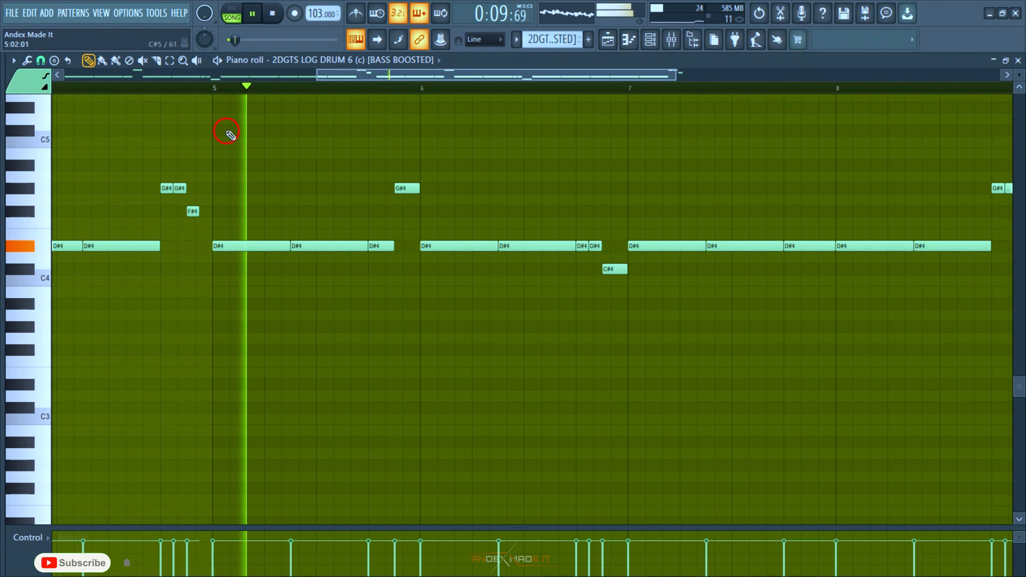
{"action": "key", "text": "space"}
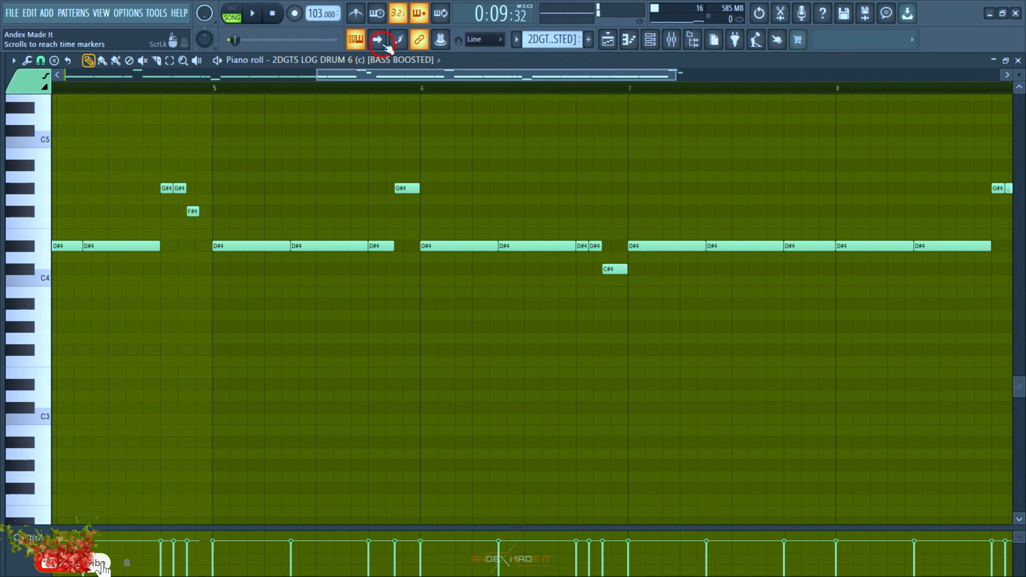
{"action": "left_click", "coordinate": [275, 248]}
{"action": "key", "text": "space"}
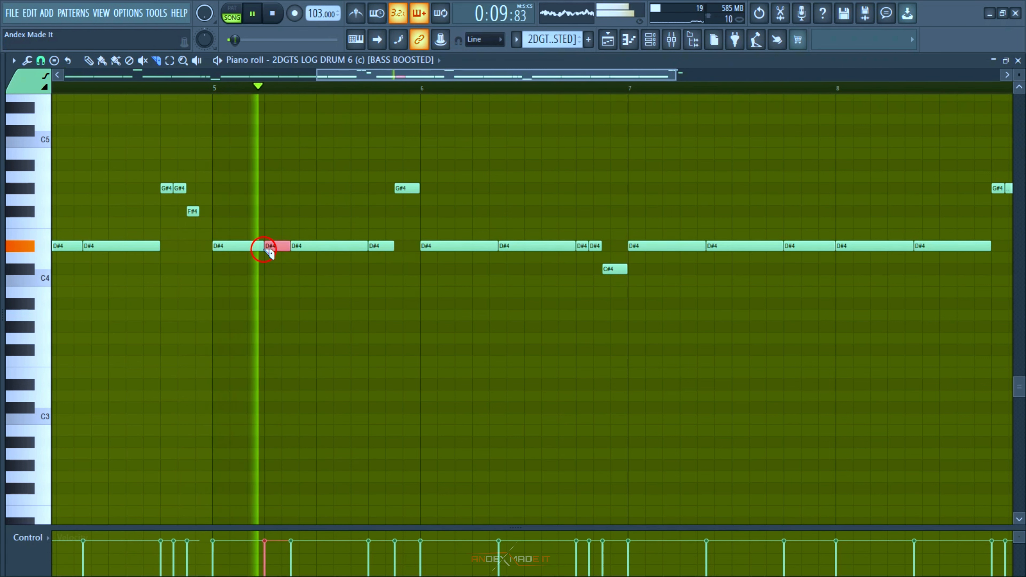
{"action": "left_click", "coordinate": [262, 251]}
{"action": "key", "text": "space"}
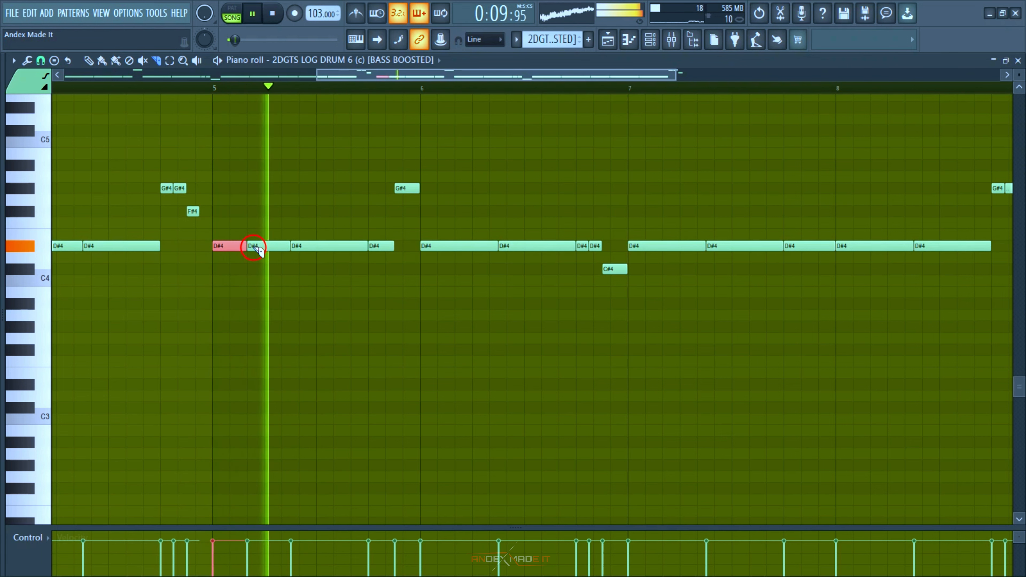
{"action": "key", "text": "ctrl+z"}
- Set the piano roll snap to Main and split the first two D#4 notes of bar 5
{"action": "left_click", "coordinate": [40, 60]}
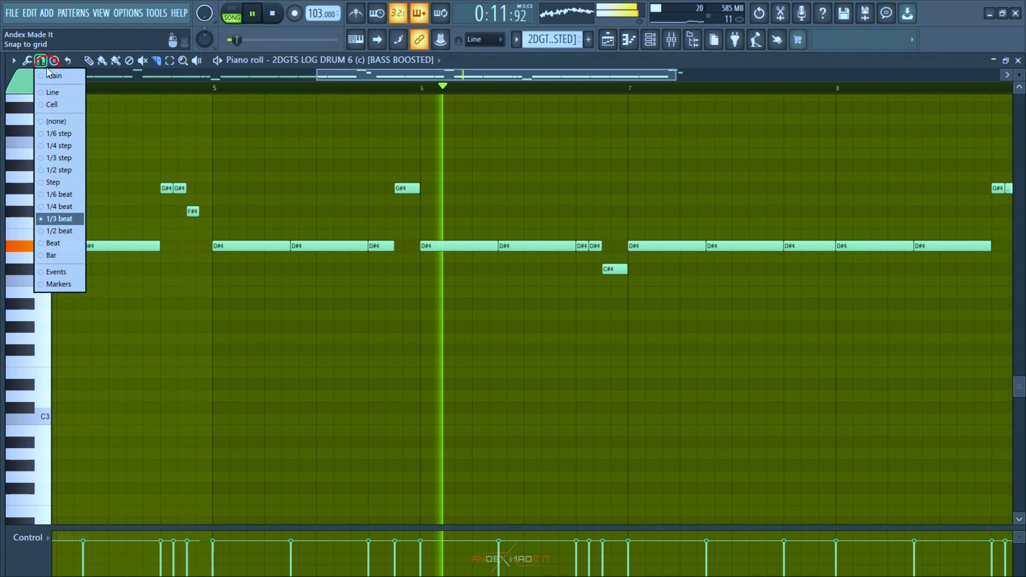
{"action": "left_click", "coordinate": [45, 221]}
{"action": "left_click", "coordinate": [261, 250]}
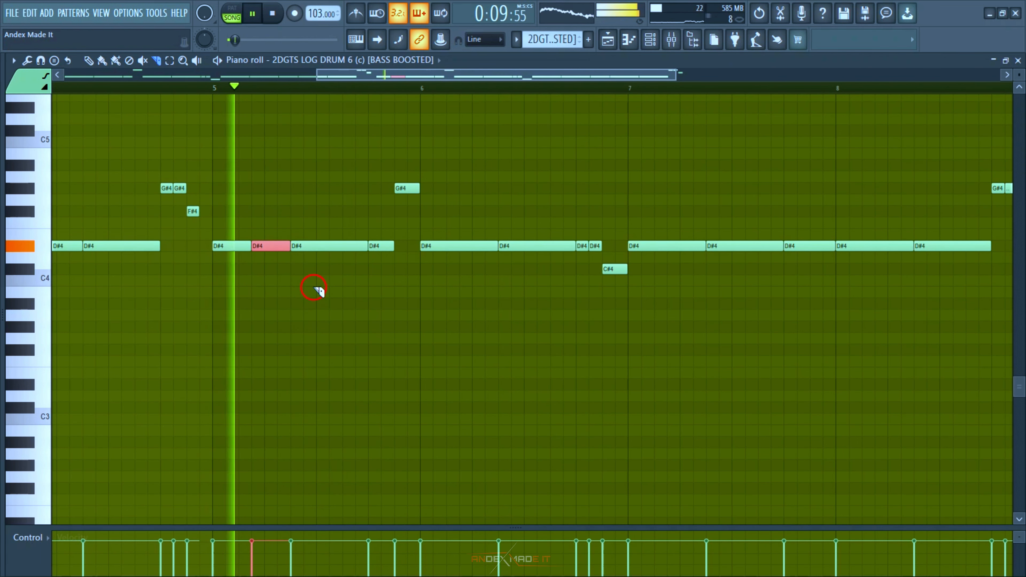
{"action": "left_click", "coordinate": [317, 247]}
{"action": "key", "text": "space"}
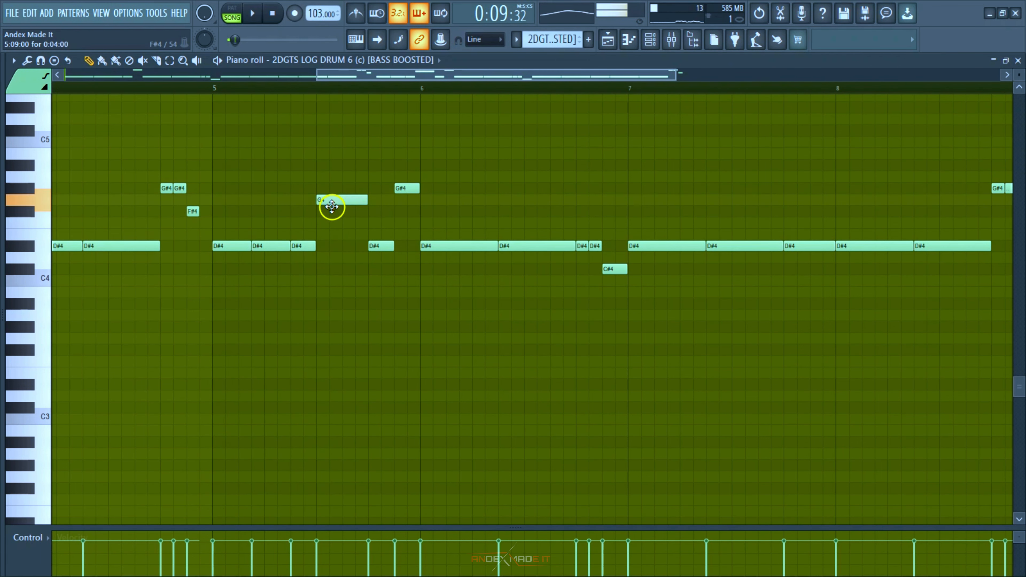
- Raise the last split note in bar 5 to G#4 and transpose all log drum notes up one octave
{"action": "left_click_drag", "start_coordinate": [331, 203], "coordinate": [339, 190]}
{"action": "key", "text": "ctrl+Up"}
{"action": "scroll", "coordinate": [343, 240], "scroll_direction": "up", "scroll_amount": 2}
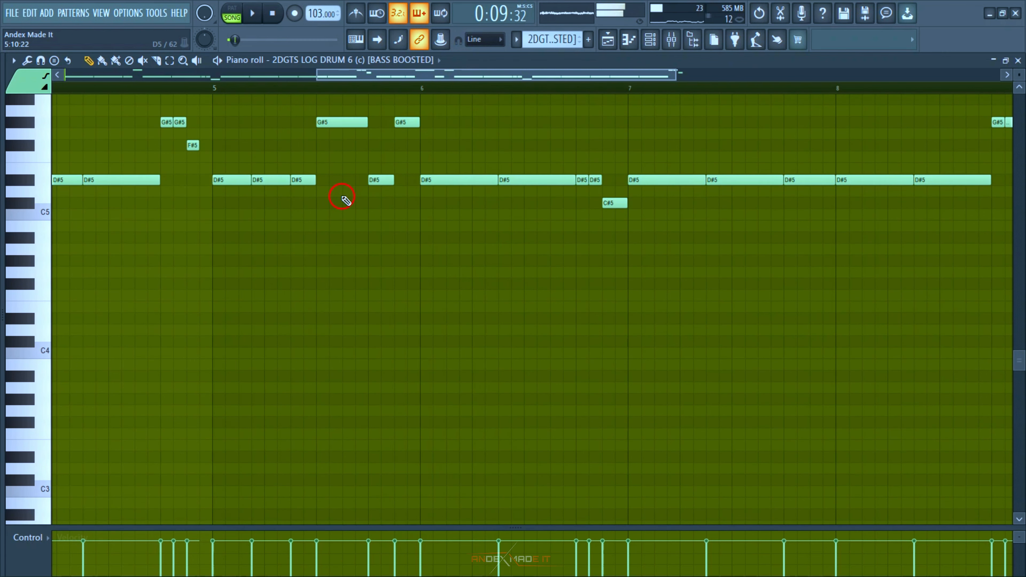
{"action": "key", "text": "space"}
- Rework the end of bar 5 with a finer snap into a run of four short G#5 notes
{"action": "mouse_move", "coordinate": [342, 122]}
{"action": "left_mouse_down"}
{"action": "mouse_move", "coordinate": [342, 180]}
{"action": "mouse_move", "coordinate": [360, 125]}
{"action": "left_mouse_up"}
{"action": "left_click", "coordinate": [347, 182]}
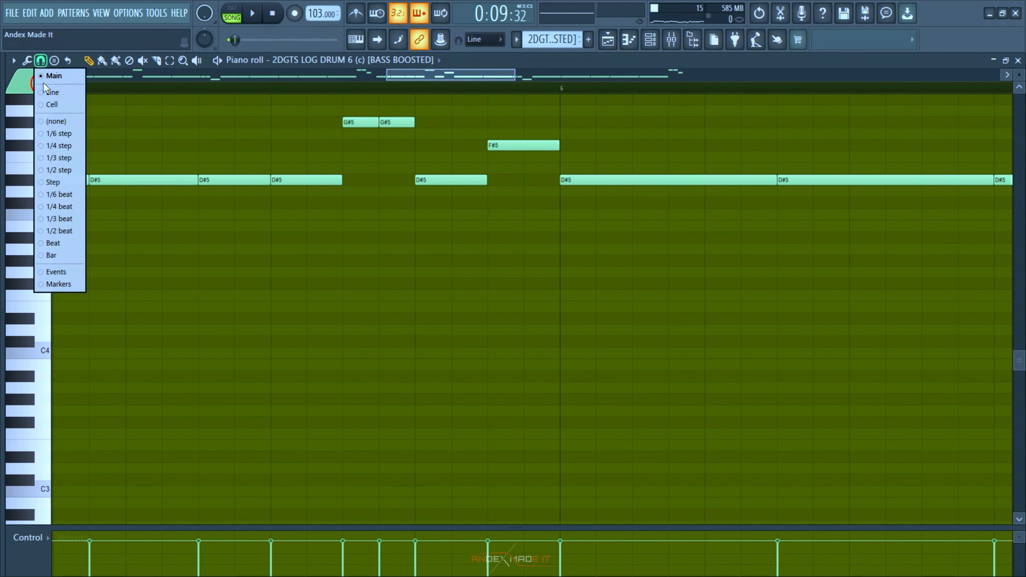
{"action": "left_click", "coordinate": [43, 83]}
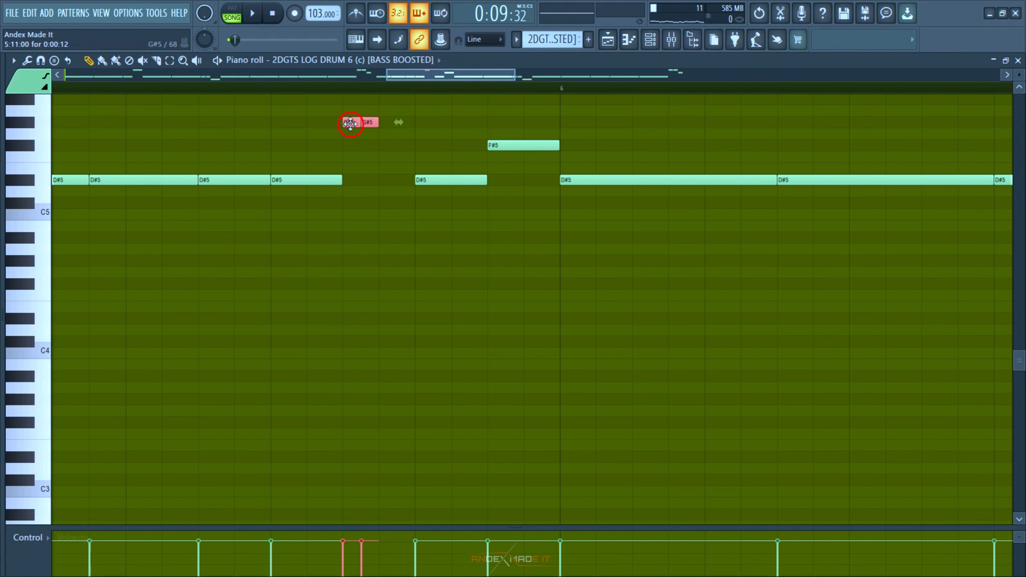
{"action": "key", "text": "ctrl+b"}
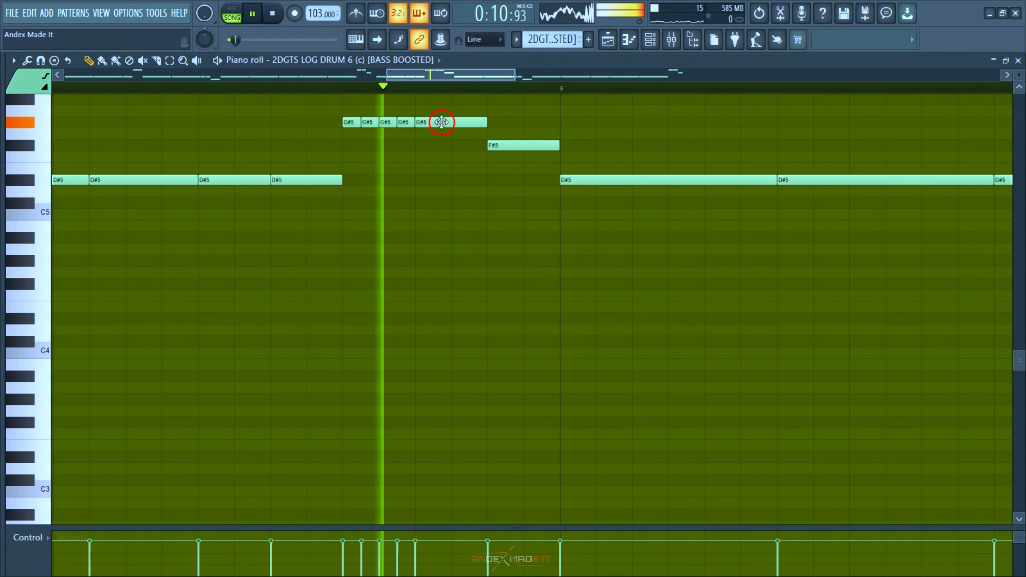
- Vary the log drum line through bars 6 and 7, ending bar 7 with short D#5 notes and an F#5
{"action": "left_click", "coordinate": [341, 180]}
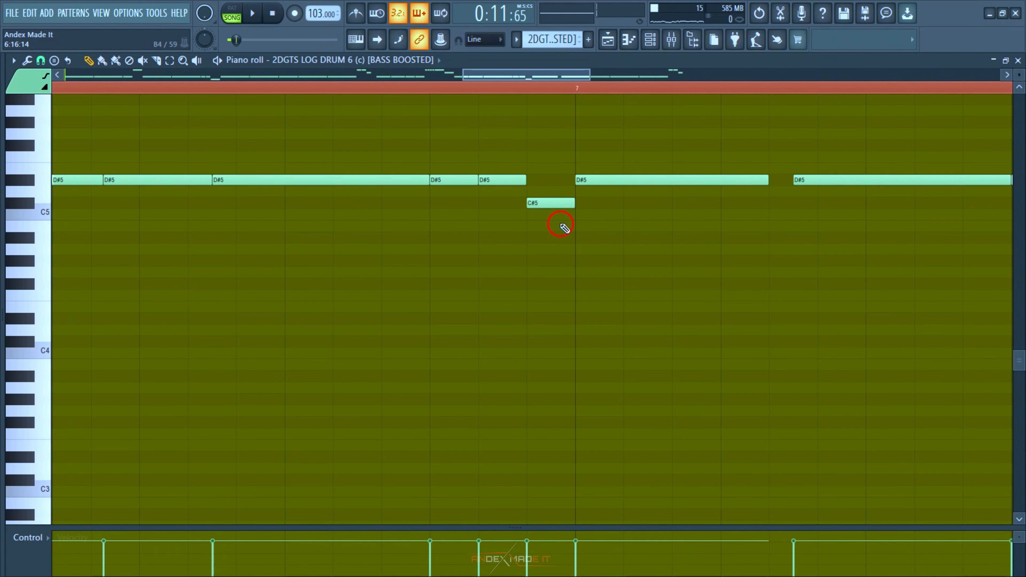
{"action": "left_click_drag", "start_coordinate": [558, 227], "coordinate": [461, 150]}
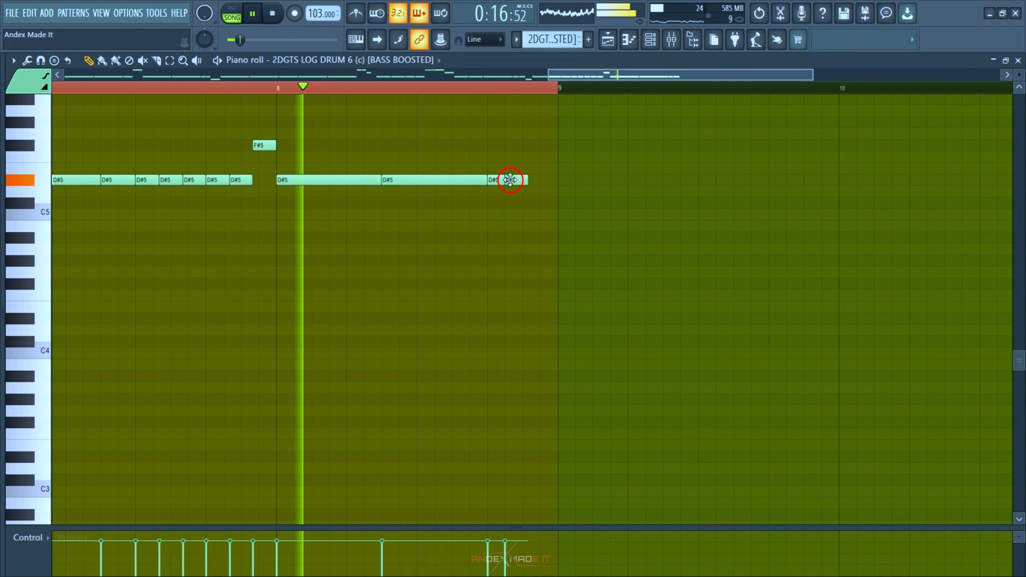
- Finish bar 8 of the log drum line with a short D#5 note followed by A#5 notes up to bar 9
{"action": "left_click", "coordinate": [523, 129]}
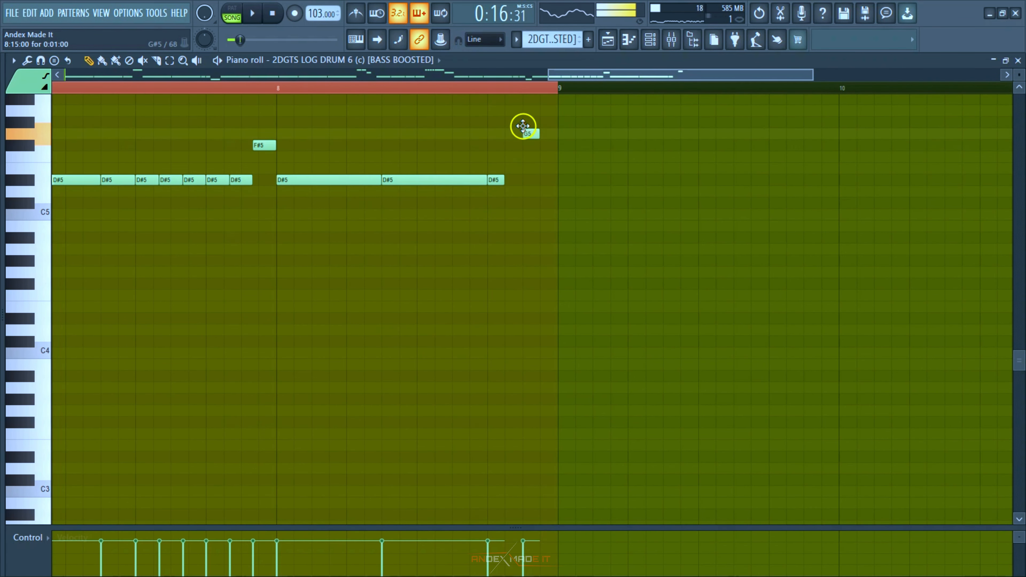
{"action": "left_click_drag", "start_coordinate": [523, 127], "coordinate": [527, 162]}
{"action": "left_click_drag", "start_coordinate": [526, 163], "coordinate": [527, 204]}
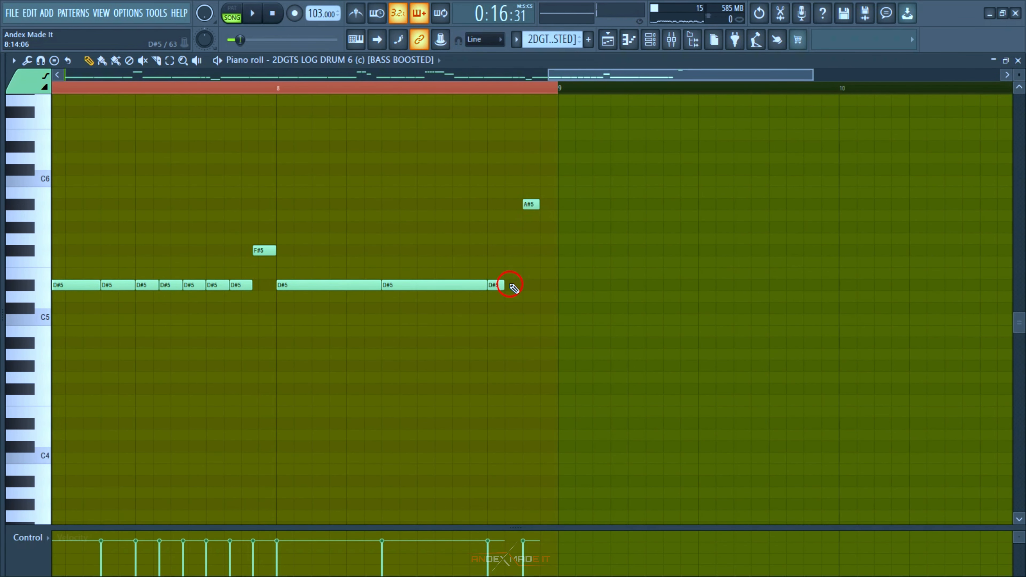
{"action": "left_click", "coordinate": [513, 285]}
{"action": "key", "text": "space"}
{"action": "left_click", "coordinate": [545, 205]}
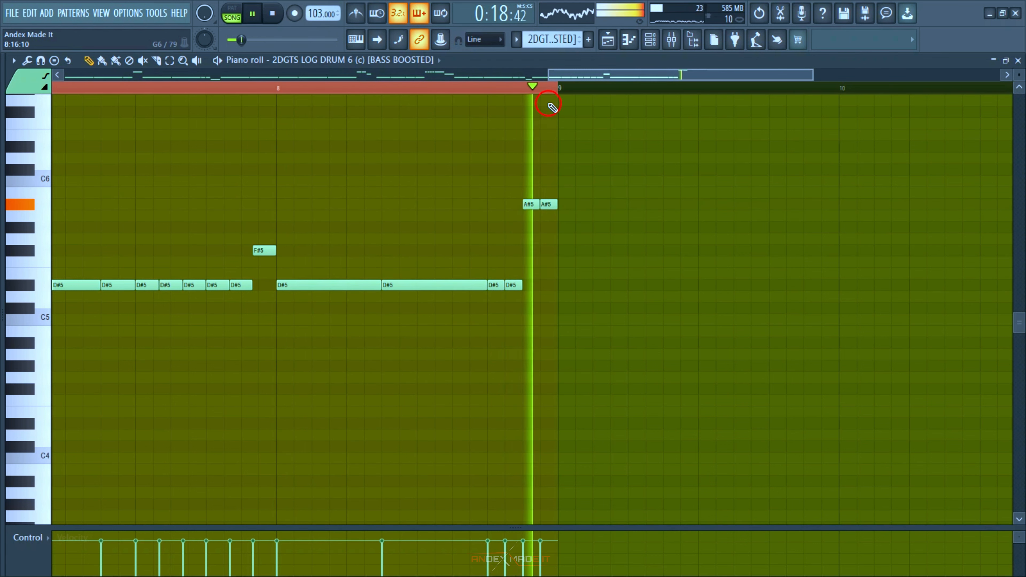
{"action": "double_click", "coordinate": [557, 91]}
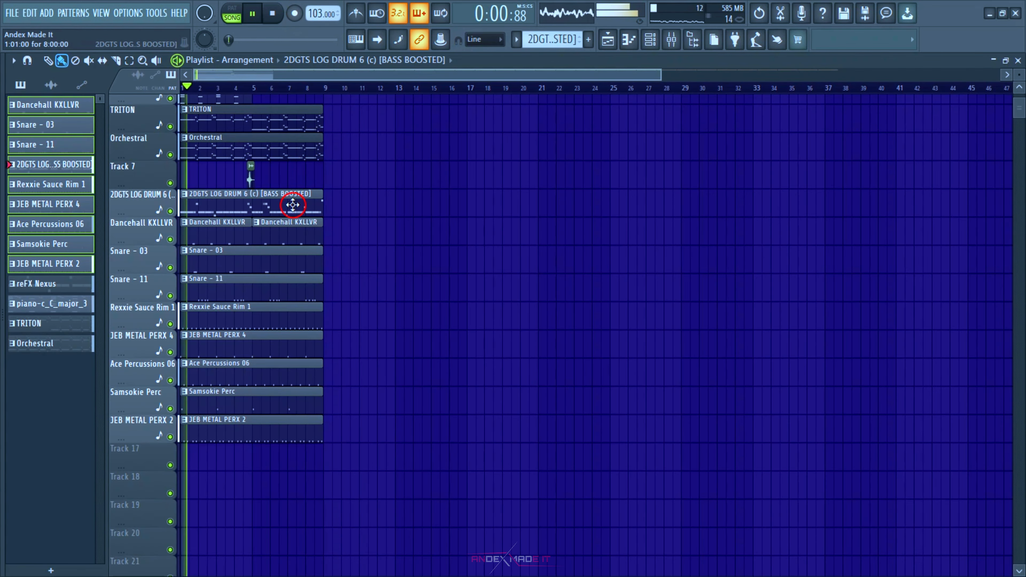
- Reopen the log drum pattern, transpose its notes down one octave and return to the playlist
{"action": "double_click", "coordinate": [293, 205]}
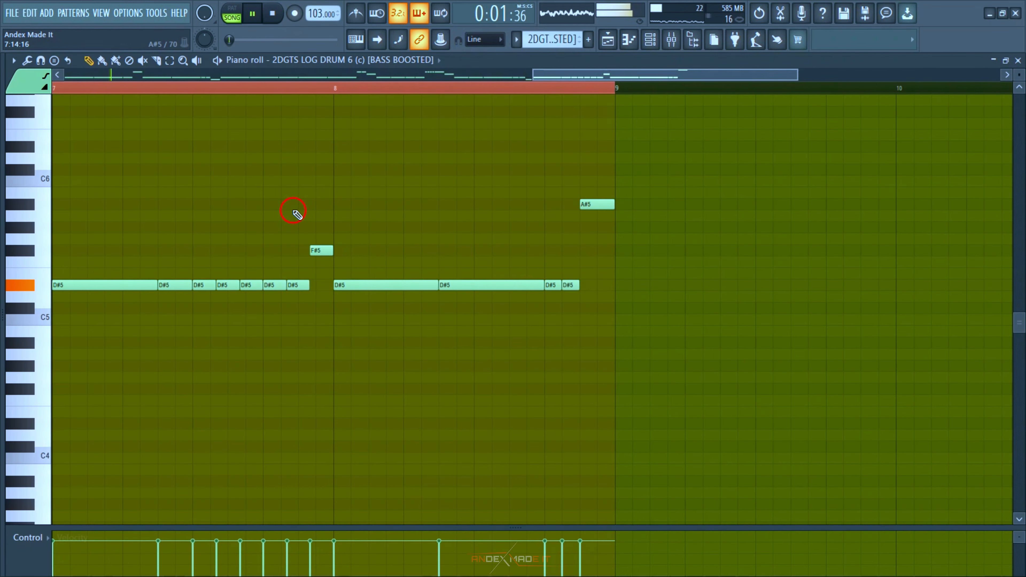
{"action": "key", "text": "ctrl+Down"}
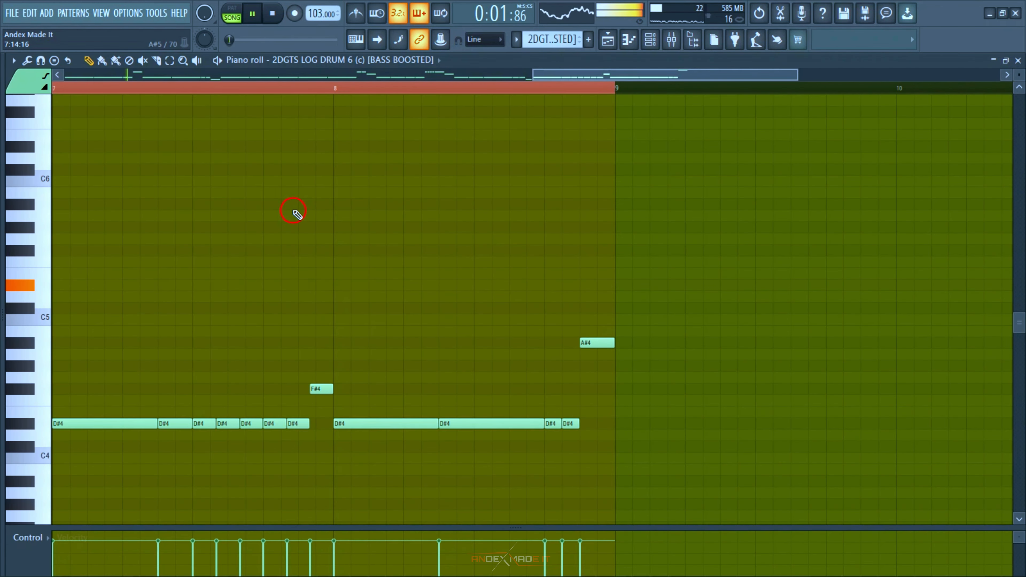
{"action": "left_click", "coordinate": [607, 40]}
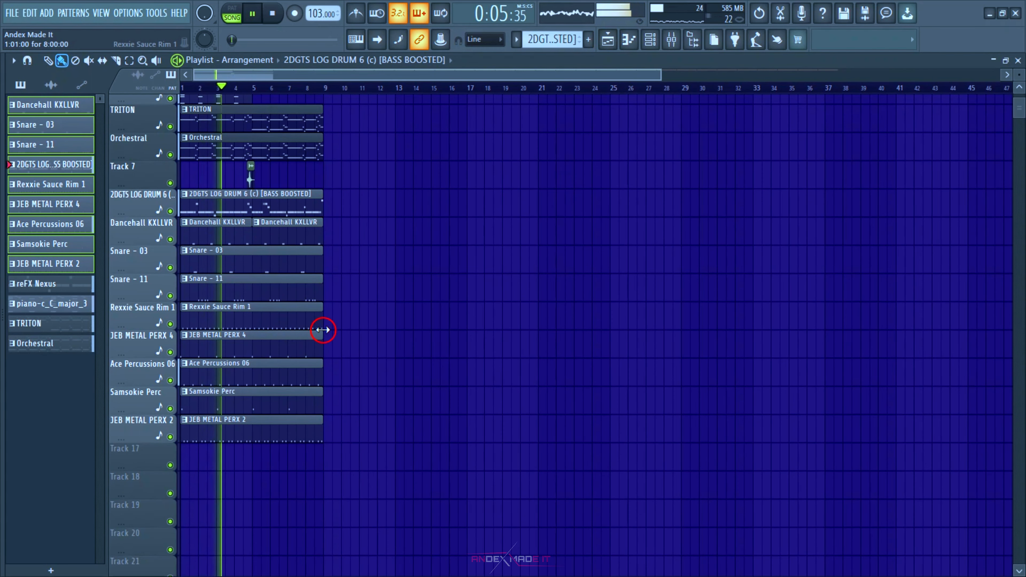
- Load the KICK (2) sample from the Amapiano pack's KICKS folder as a new channel in the channel rack
{"action": "left_click", "coordinate": [357, 336], "text": "ctrl"}
{"action": "left_click", "coordinate": [45, 113]}
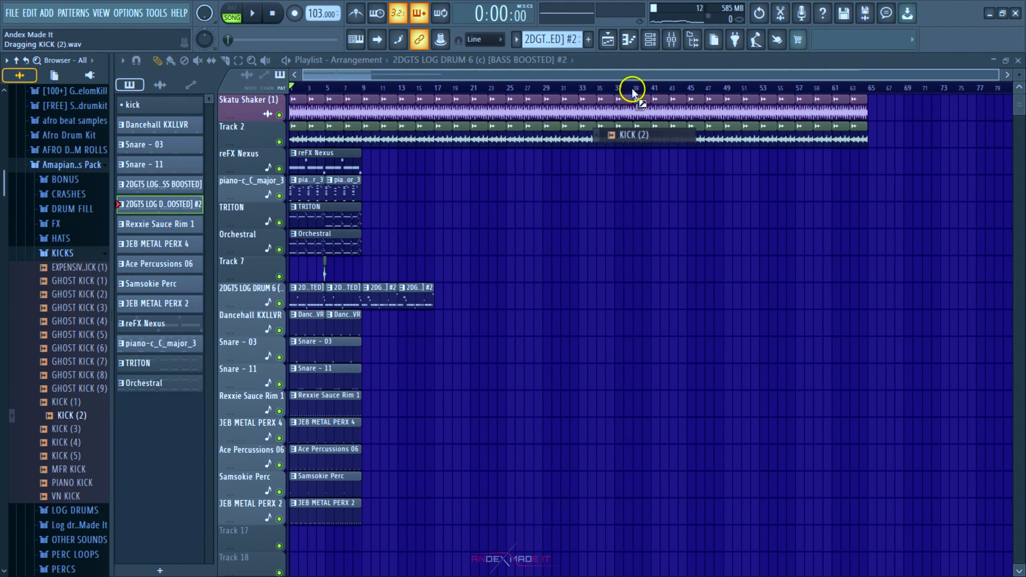
{"action": "left_click_drag", "start_coordinate": [632, 93], "coordinate": [784, 428]}
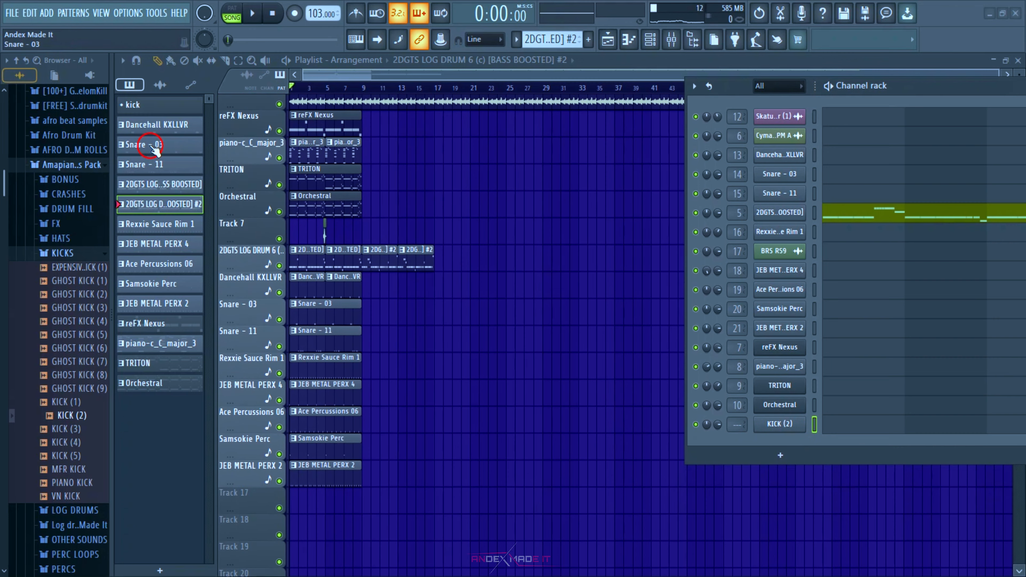
- Place the kick pattern at bar 1 on Track 17 and fill the KICK (2) channel every 4 steps
{"action": "left_click", "coordinate": [150, 105]}
{"action": "right_click", "coordinate": [798, 432]}
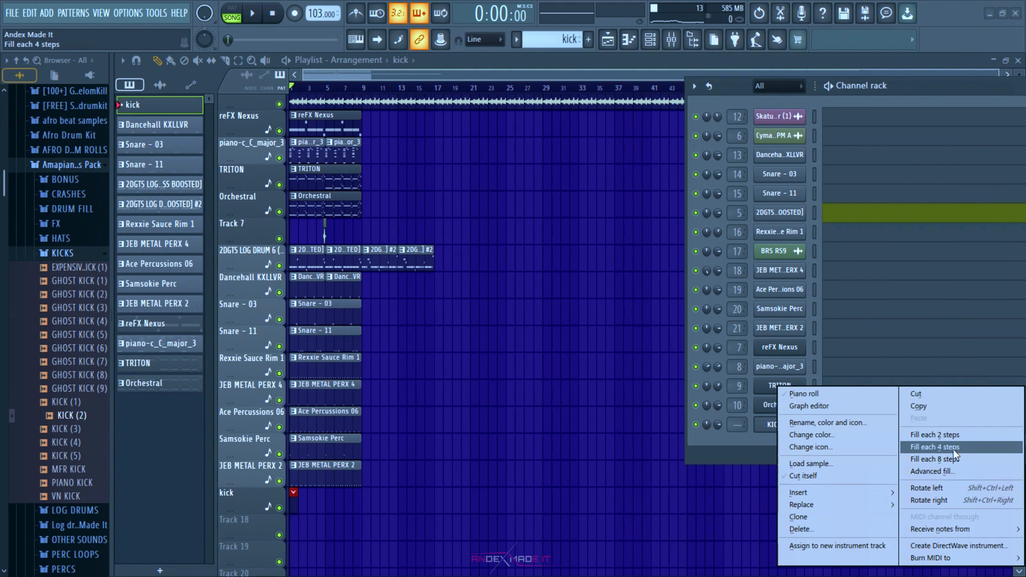
{"action": "left_click", "coordinate": [953, 449]}
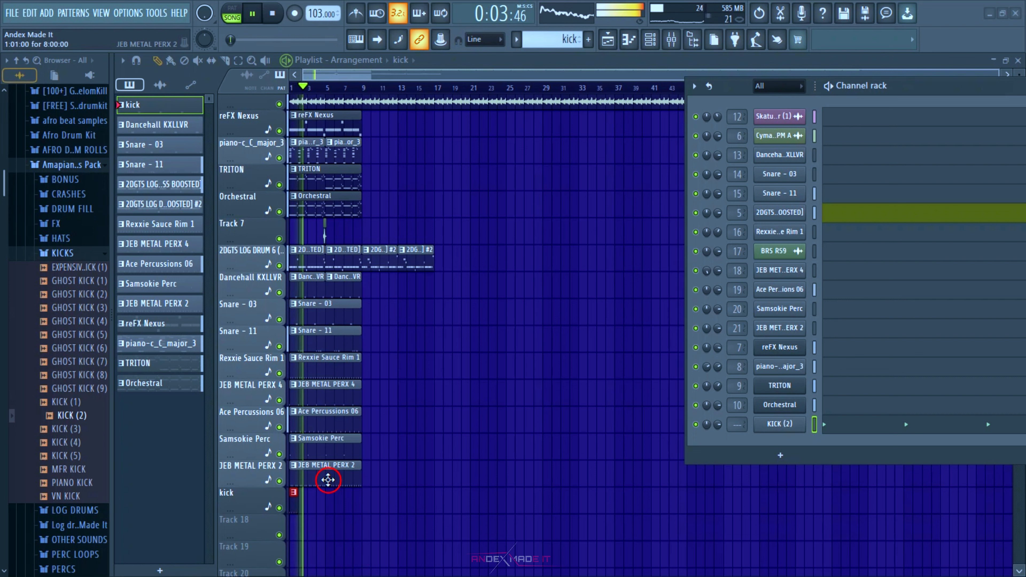
- Repeat the kick clip along its playlist track to fill bars 1 to 8, selecting all eight clips
{"action": "left_click", "coordinate": [331, 521], "text": "ctrl"}
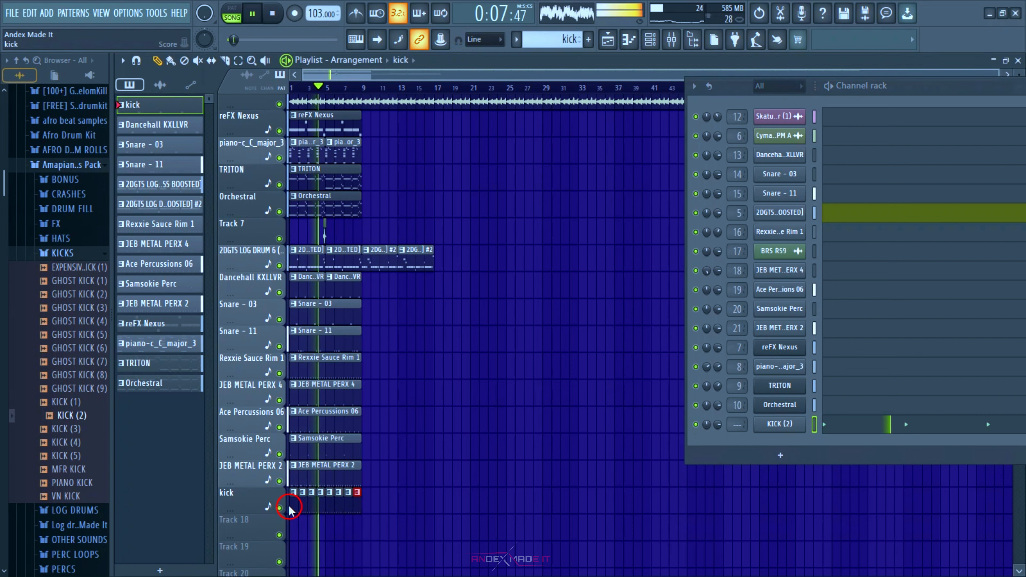
{"action": "left_click_drag", "start_coordinate": [352, 501], "coordinate": [303, 505]}
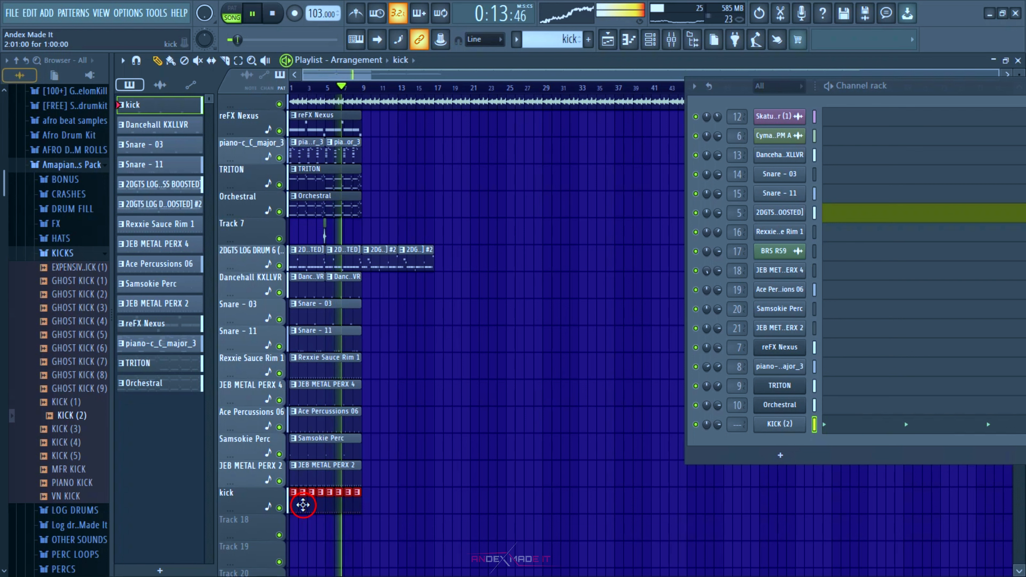
- Open the kick pattern in the piano roll and add C5 notes on steps 4, 12 and 16 of bar 1
{"action": "double_click", "coordinate": [303, 504]}
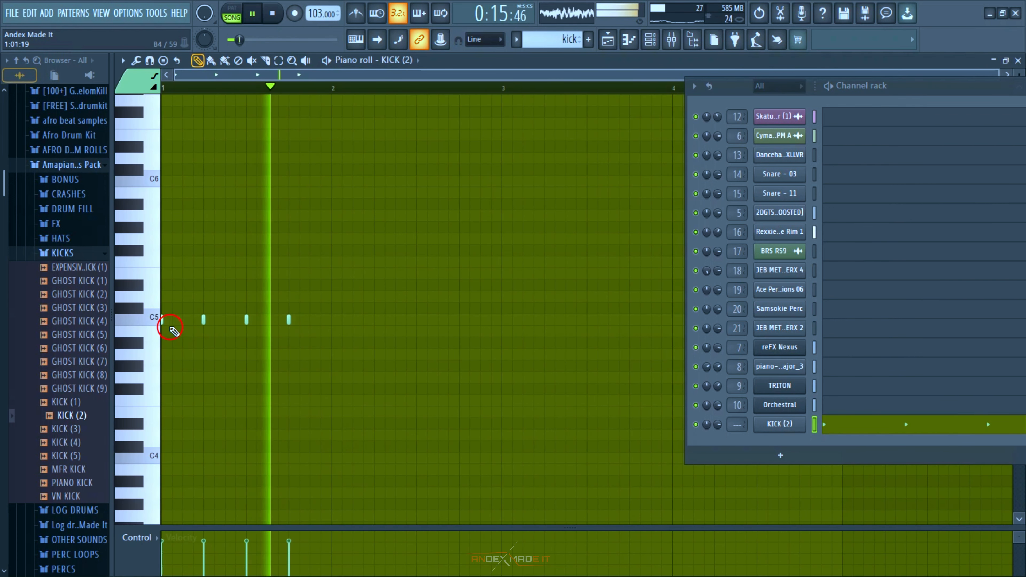
{"action": "left_click", "coordinate": [197, 320]}
{"action": "key", "text": "space"}
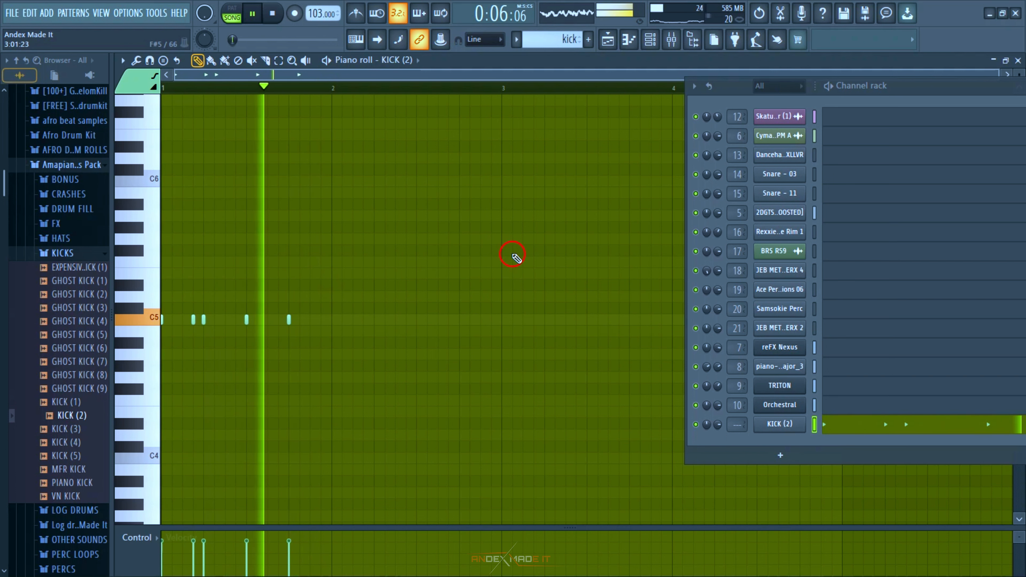
{"action": "left_click", "coordinate": [278, 320]}
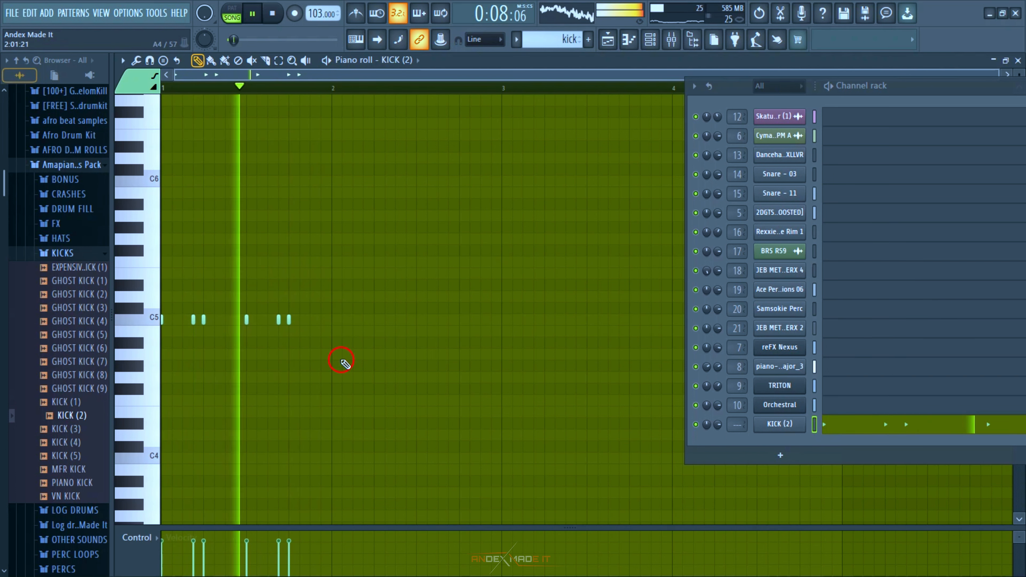
{"action": "left_click", "coordinate": [321, 321]}
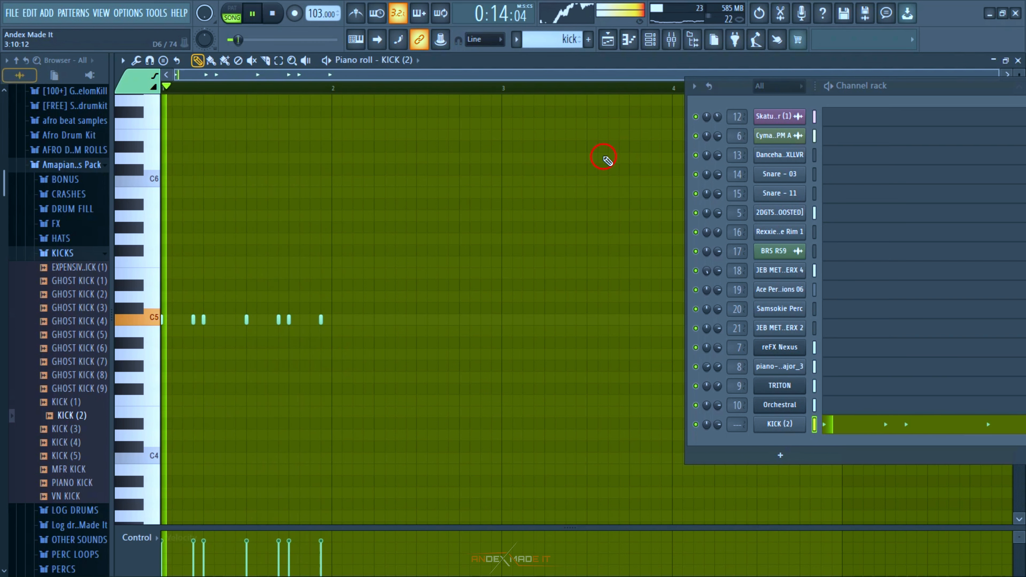
{"action": "key", "text": "space"}
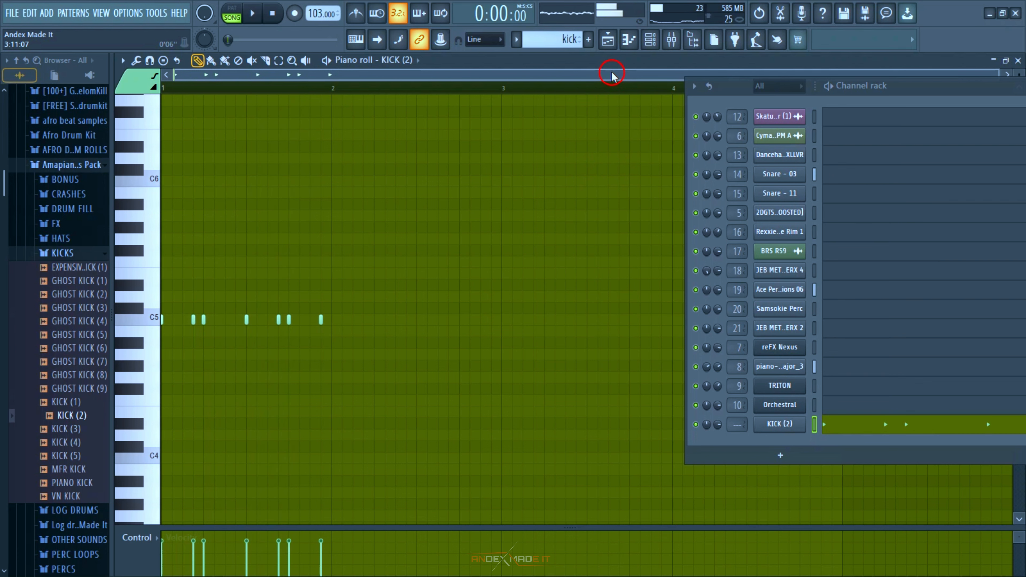
- Return to the playlist and move the eight kick clips along their track to bars 17 to 24
{"action": "left_click", "coordinate": [615, 46]}
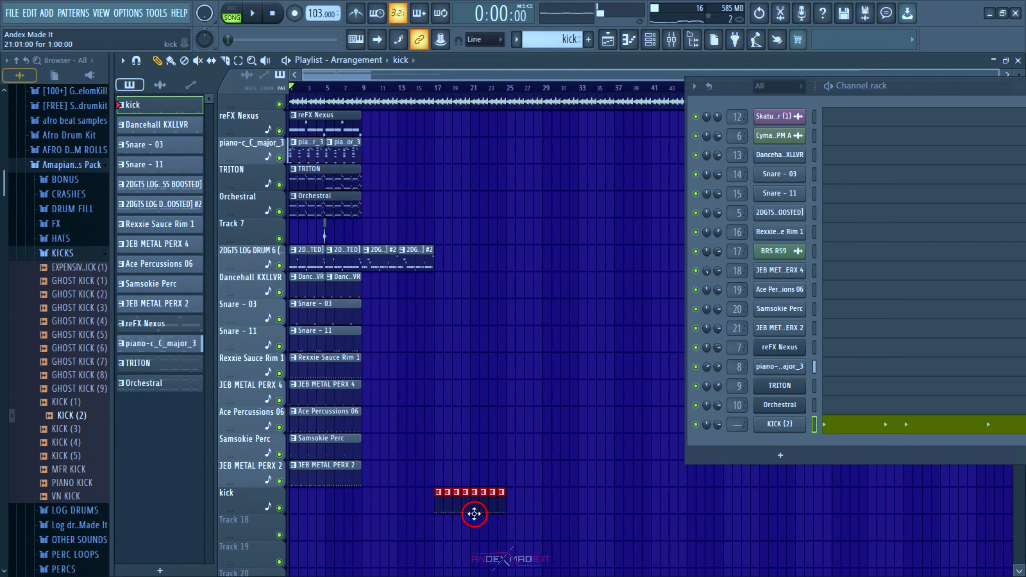
{"action": "scroll", "coordinate": [380, 485], "scroll_direction": "down", "scroll_amount": 5}
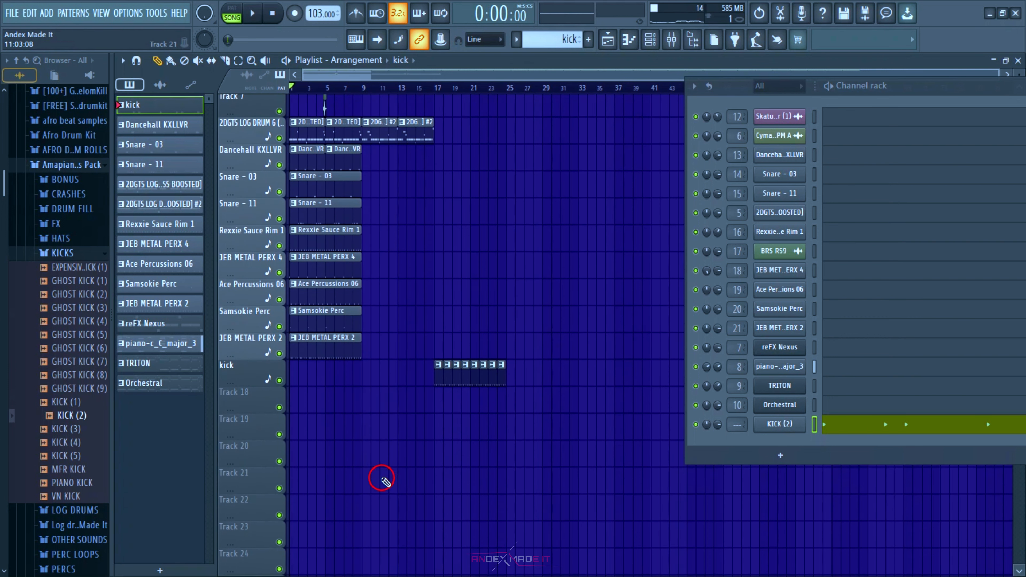
- Load the Hat Open_2 sample from the HATS folder as a channel and place a new pattern named ohats at bar 1 on Track 18
{"action": "left_click", "coordinate": [60, 239]}
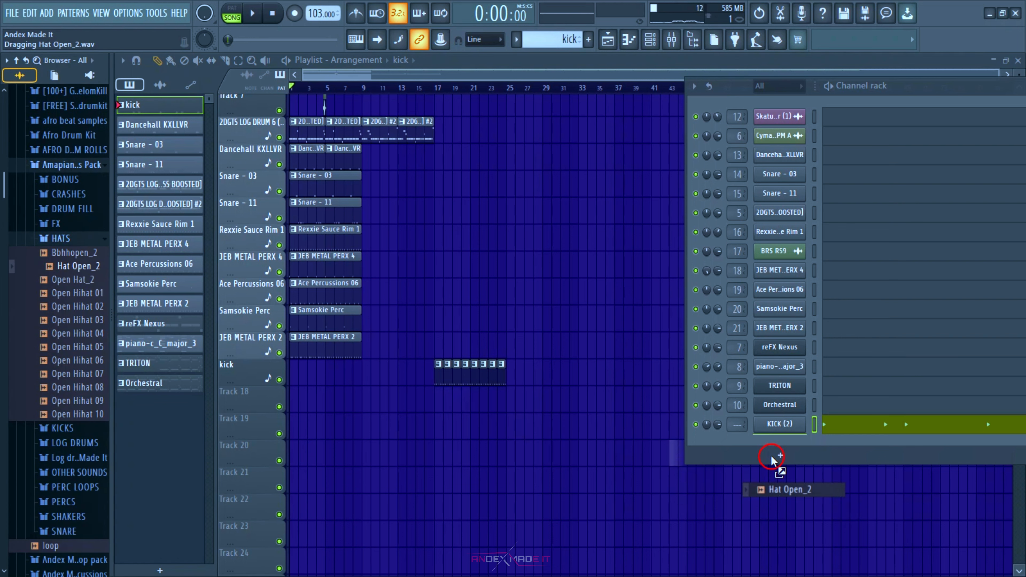
{"action": "left_click_drag", "start_coordinate": [772, 461], "coordinate": [771, 460]}
{"action": "left_click", "coordinate": [589, 40]}
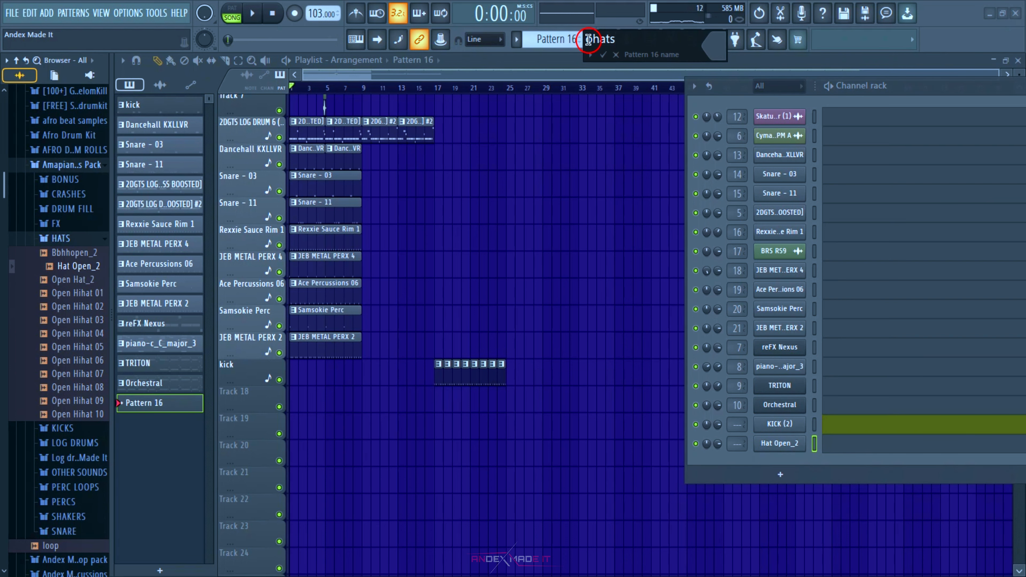
{"action": "key", "text": "Return"}
{"action": "scroll", "coordinate": [303, 422], "scroll_direction": "down", "scroll_amount": 1}
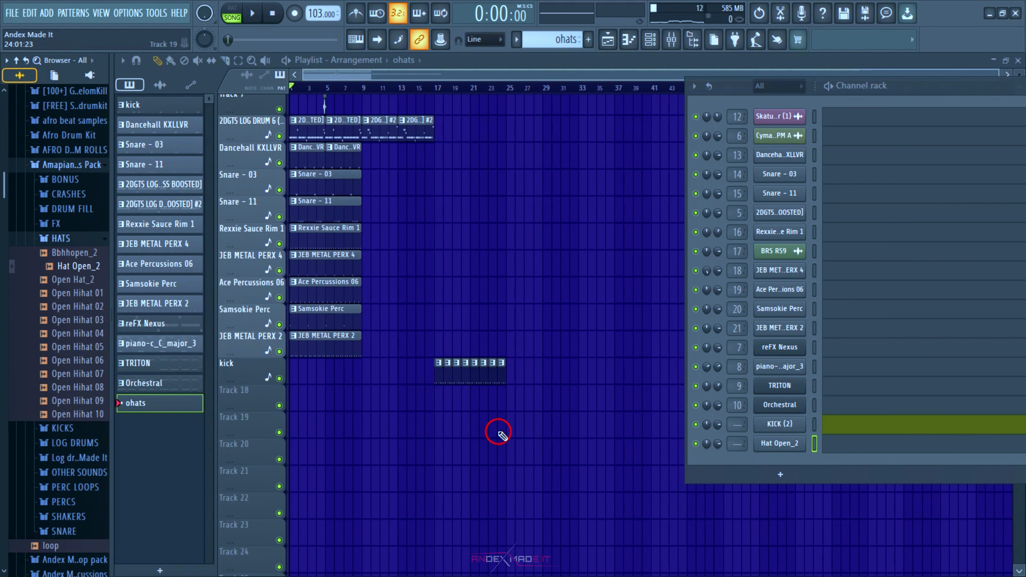
{"action": "left_click_drag", "start_coordinate": [270, 416], "coordinate": [263, 408]}
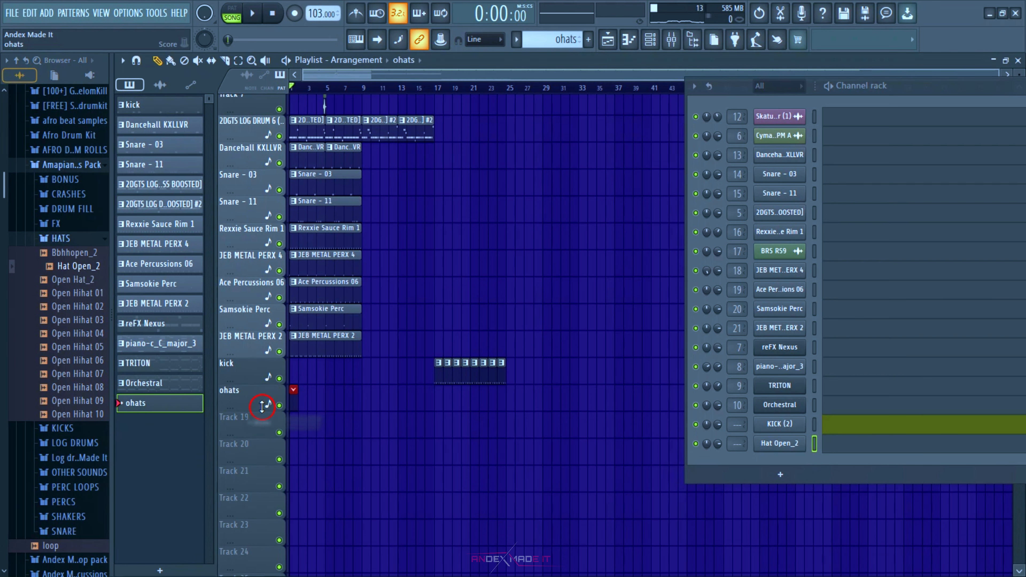
- Program Hat Open_2 with a C5 note on step 11 of bars 1 and 2, and duplicate the two bars into bars 3 and 4
{"action": "left_click", "coordinate": [891, 449]}
{"action": "key", "text": "space"}
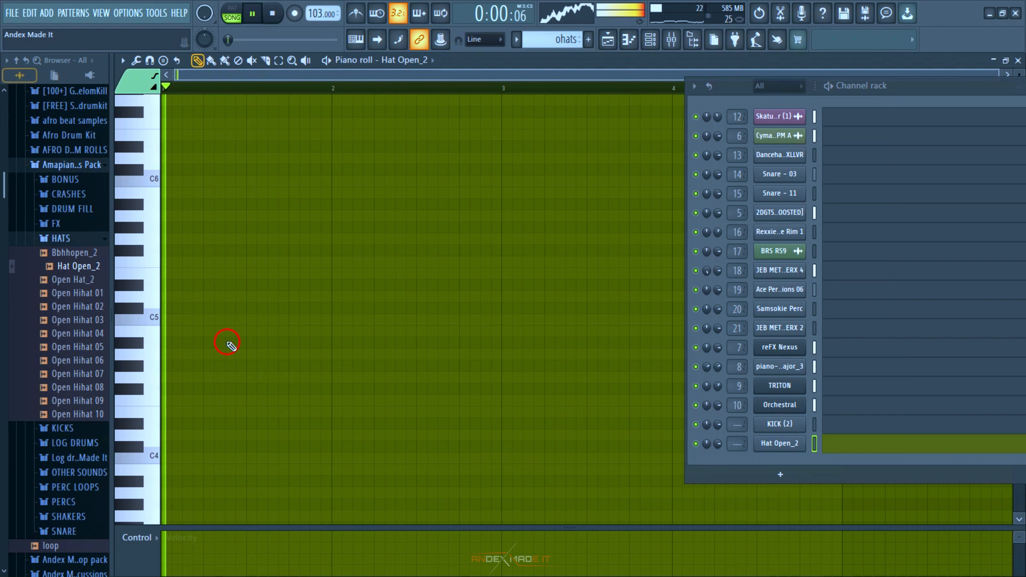
{"action": "left_click", "coordinate": [286, 323]}
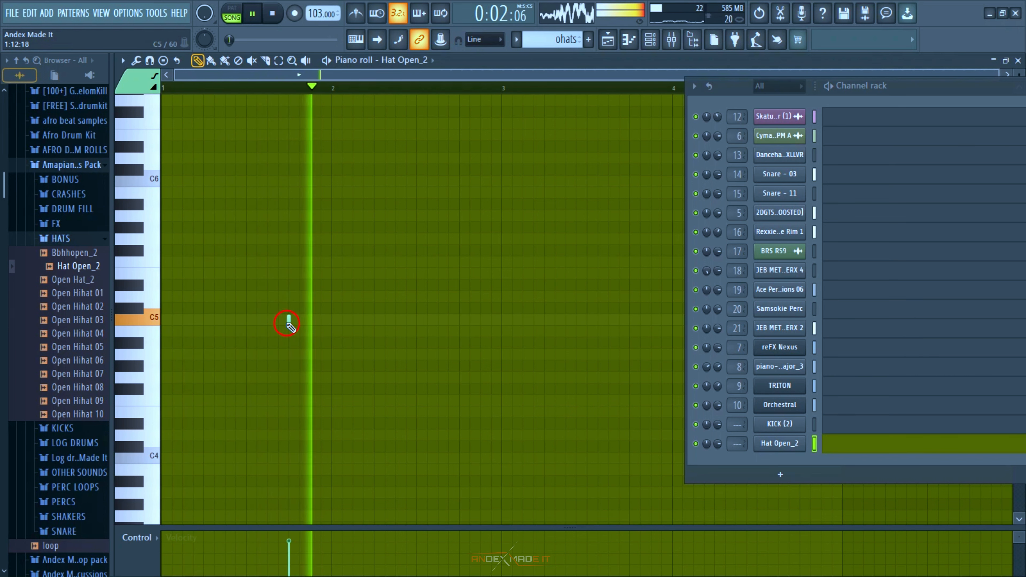
{"action": "left_click_drag", "start_coordinate": [289, 321], "coordinate": [271, 321]}
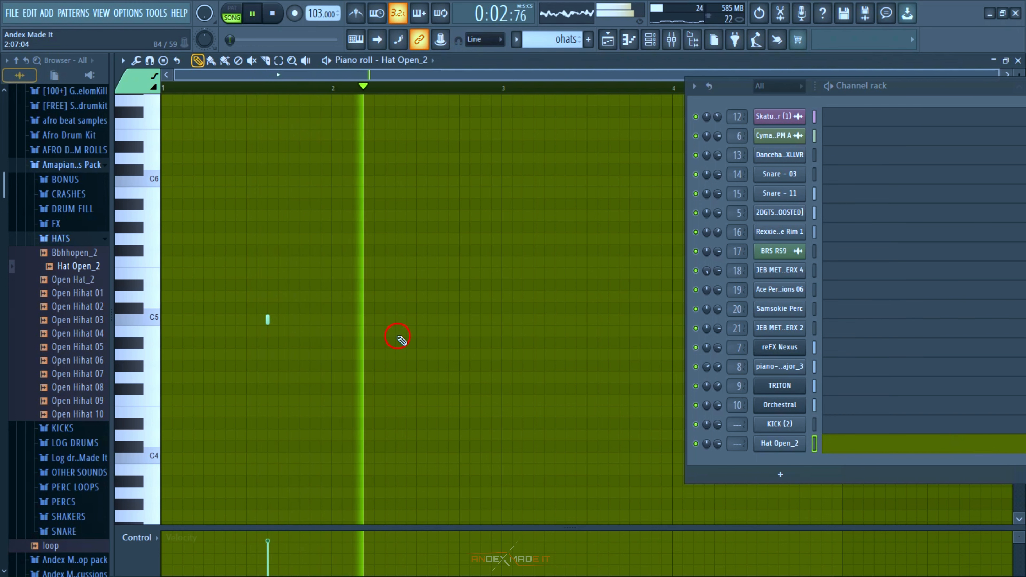
{"action": "scroll", "coordinate": [468, 332], "scroll_direction": "down", "scroll_amount": 2}
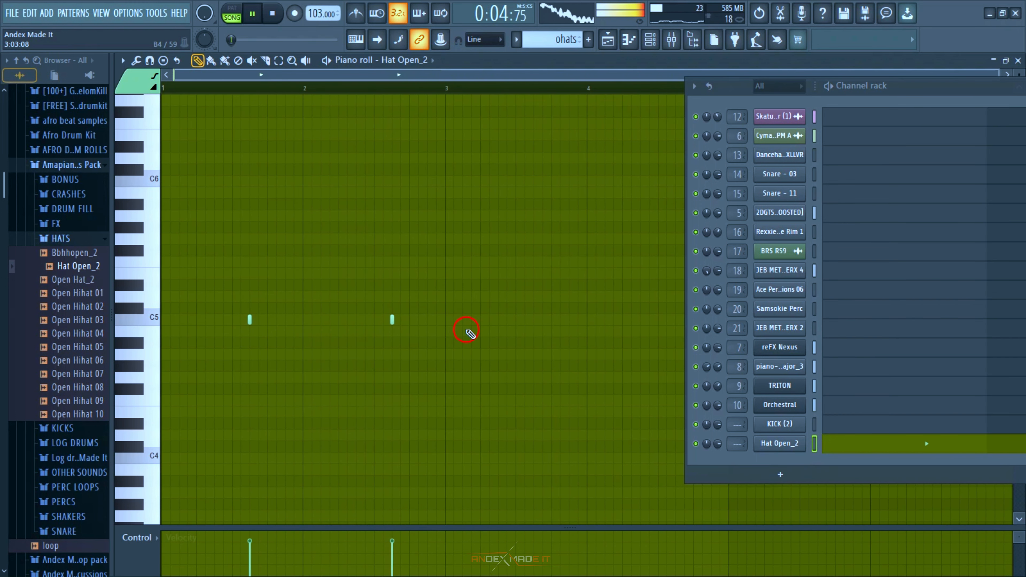
{"action": "left_click_drag", "start_coordinate": [450, 87], "coordinate": [162, 91]}
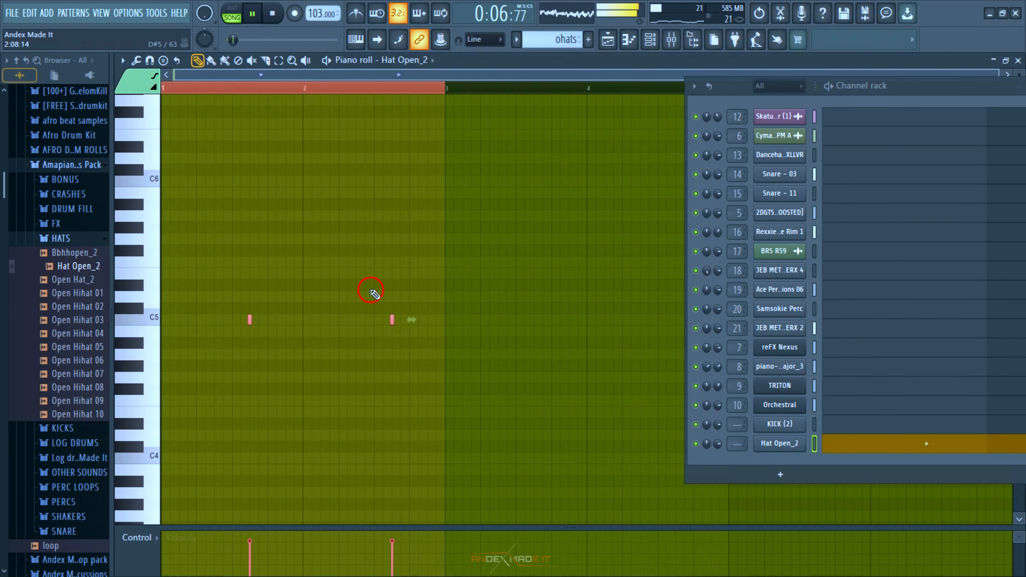
{"action": "key", "text": "ctrl+b"}
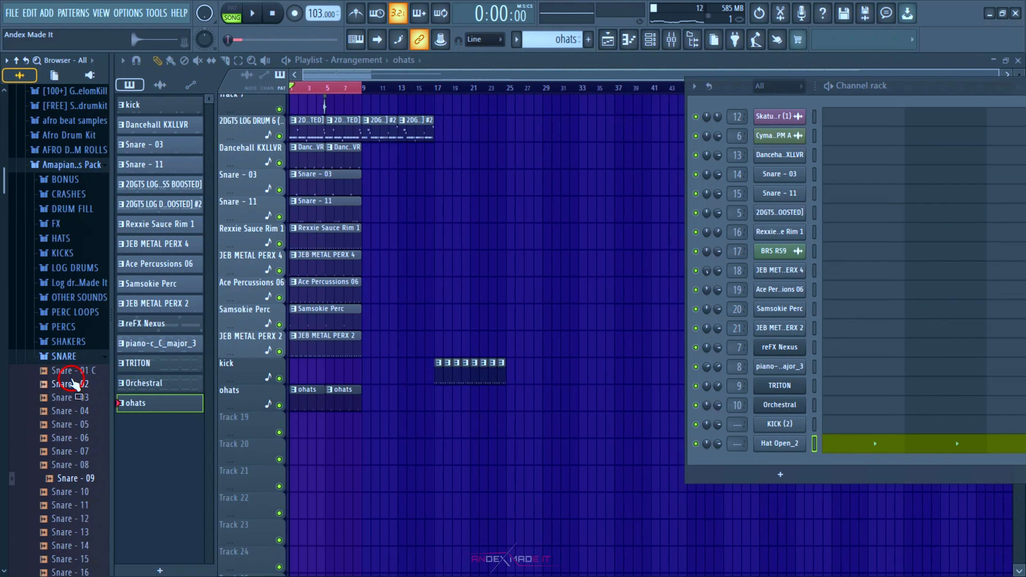
- Build a snare rolls pattern from the Snare - 08 sample, with a two-bar C5 roll duplicated across bars 3 and 4
{"action": "left_click_drag", "start_coordinate": [154, 457], "coordinate": [780, 461]}
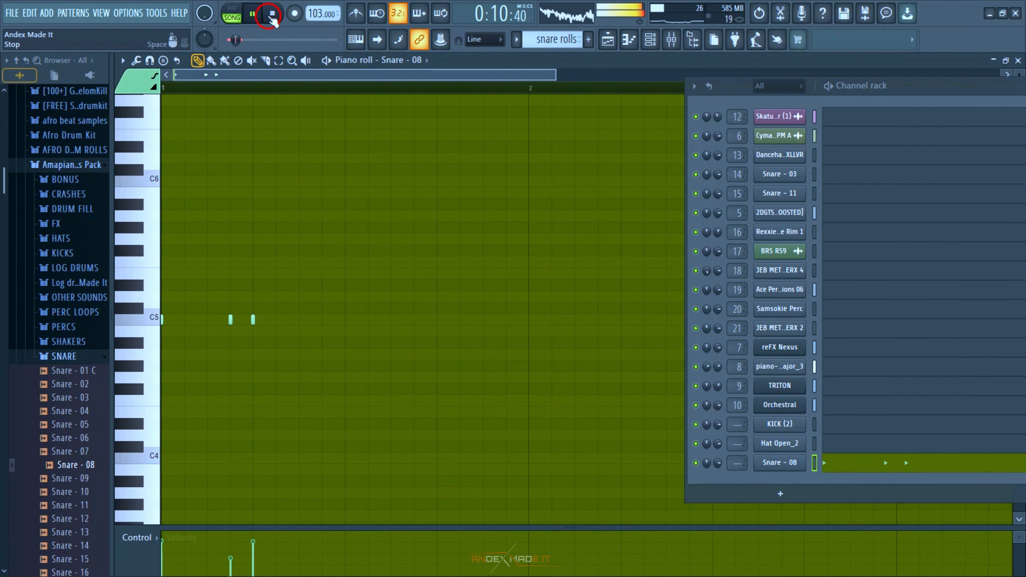
{"action": "right_click", "coordinate": [232, 297]}
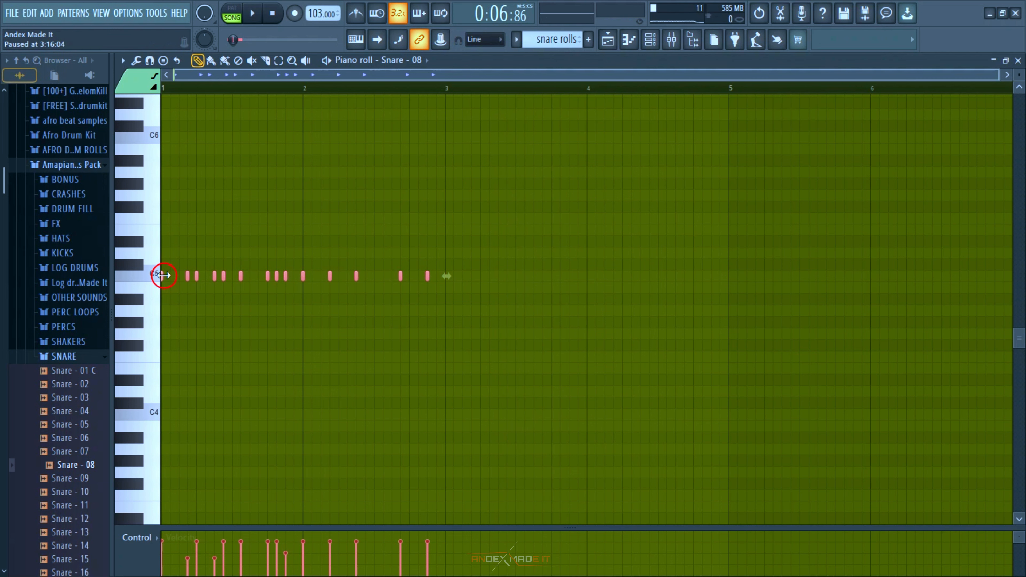
{"action": "left_click_drag", "start_coordinate": [162, 275], "coordinate": [480, 291]}
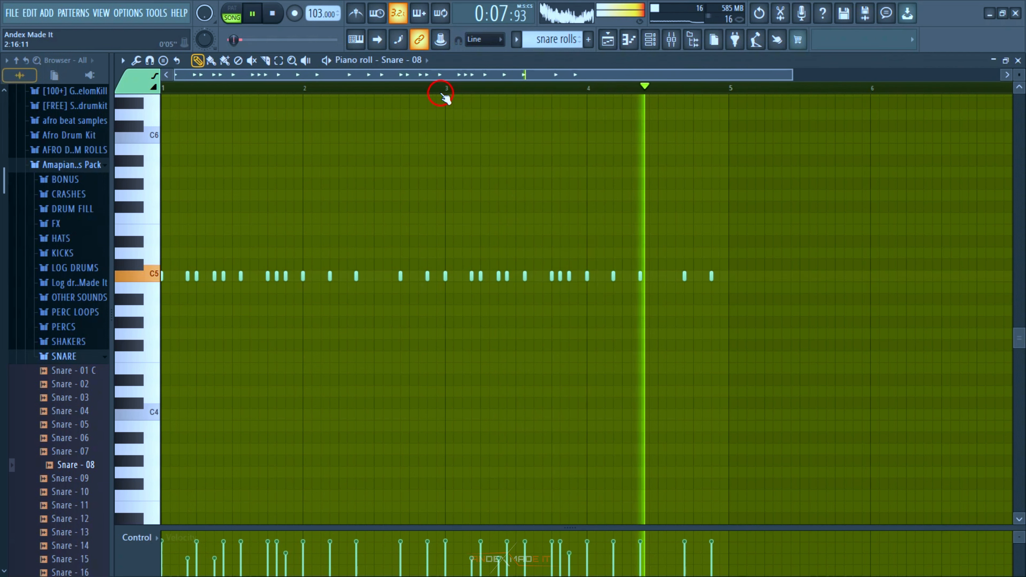
- Vary bar 3 of the snare roll by adding notes on steps 11 and 12 and raising steps 10 to 12 to F5
{"action": "left_click", "coordinate": [451, 88]}
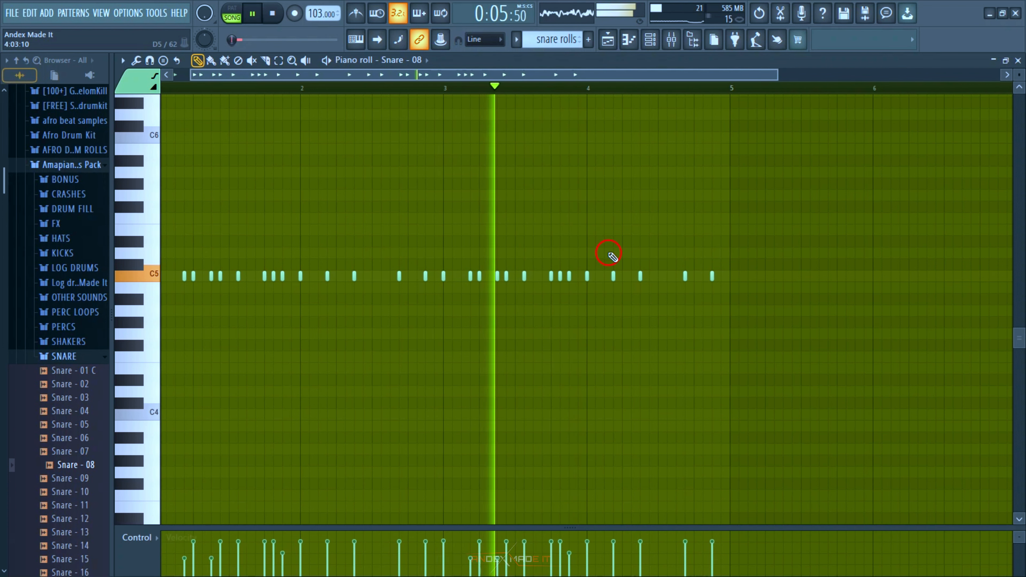
{"action": "scroll", "coordinate": [565, 238], "scroll_direction": "up", "scroll_amount": 2}
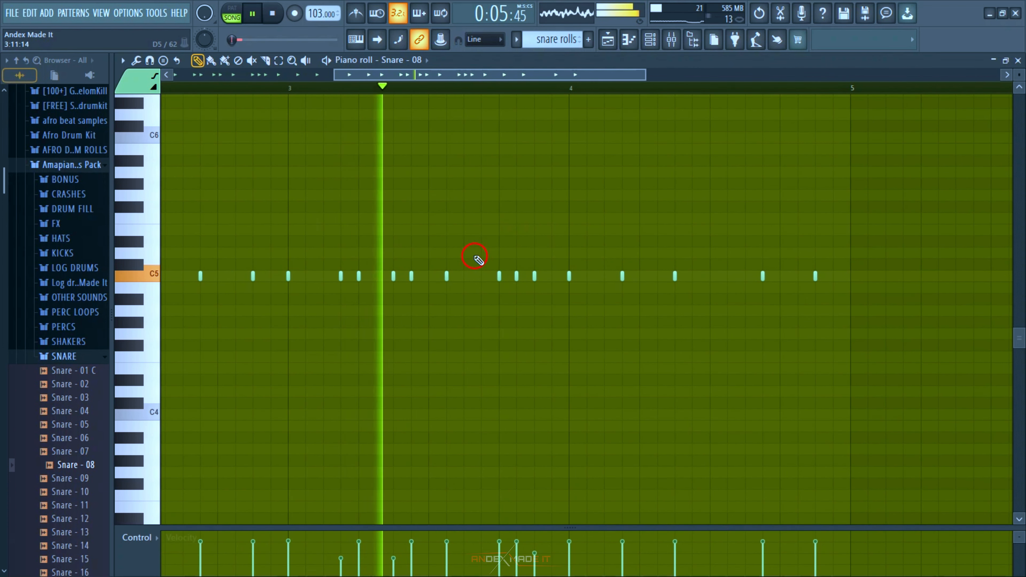
{"action": "key", "text": "space"}
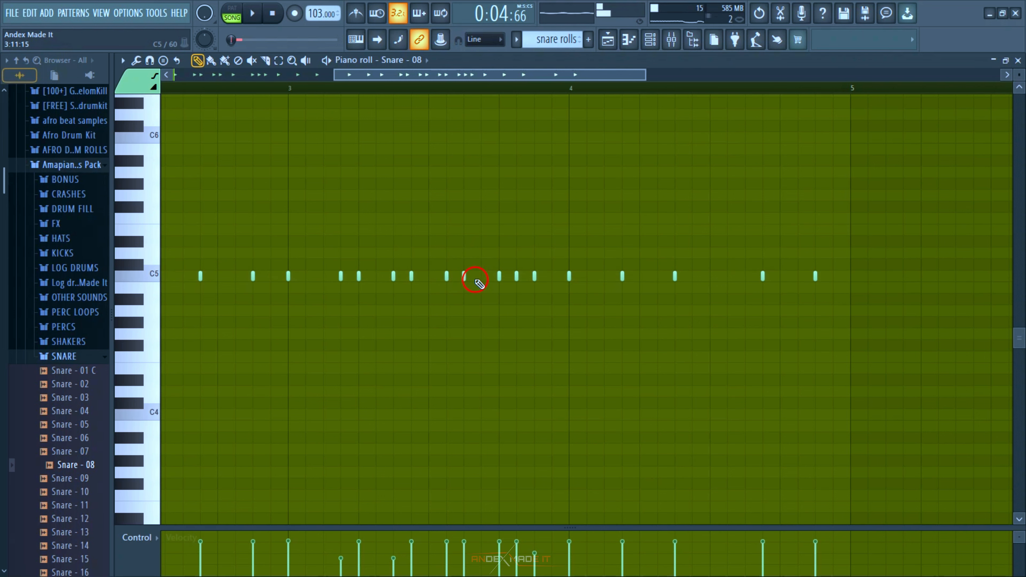
{"action": "left_click_drag", "start_coordinate": [482, 280], "coordinate": [447, 285]}
{"action": "scroll", "coordinate": [481, 284], "scroll_direction": "up", "scroll_amount": 4}
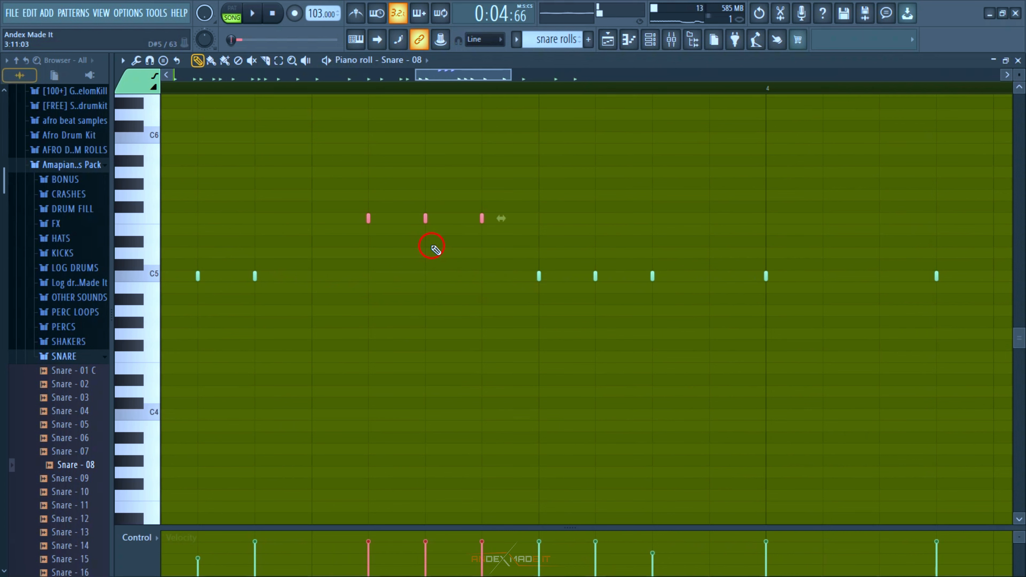
{"action": "left_click", "coordinate": [543, 219]}
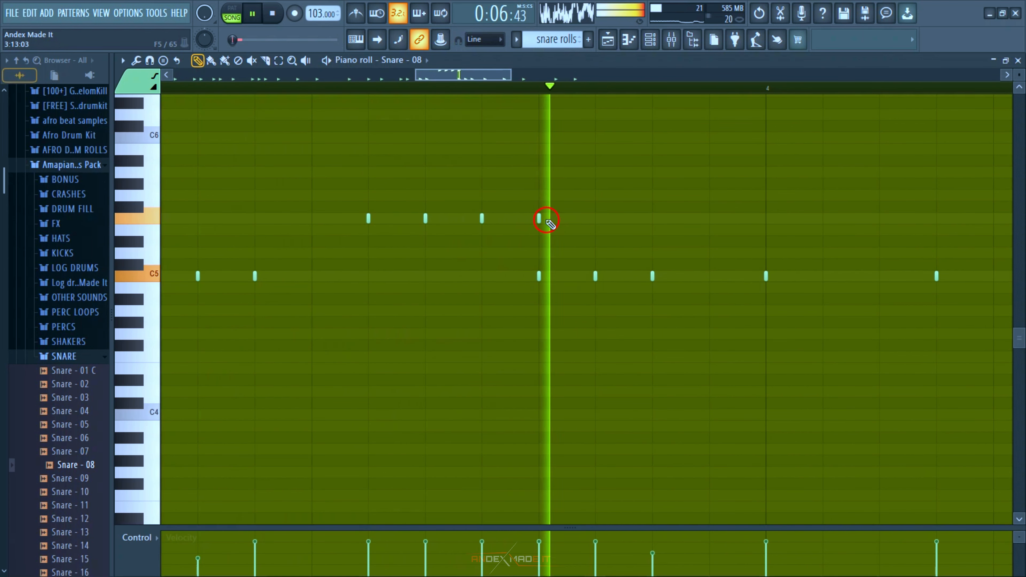
{"action": "right_click", "coordinate": [548, 224]}
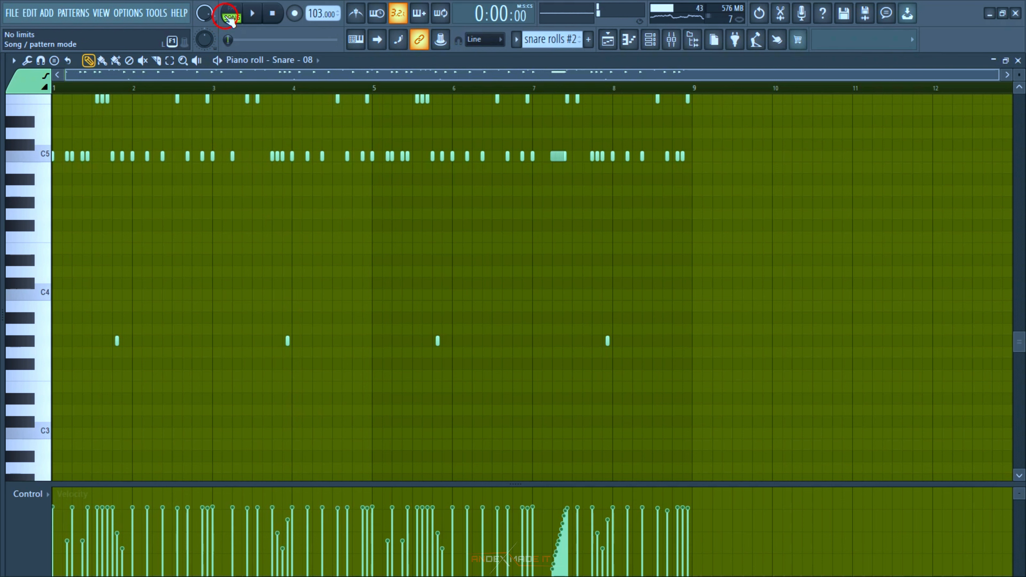
- Play the snare rolls #2 pattern alone and examine the Fruity delay 2 and Fruity Stereo Shaper effects on the Snare - 08 mixer track
{"action": "scroll", "coordinate": [195, 177], "scroll_direction": "up", "scroll_amount": 3}
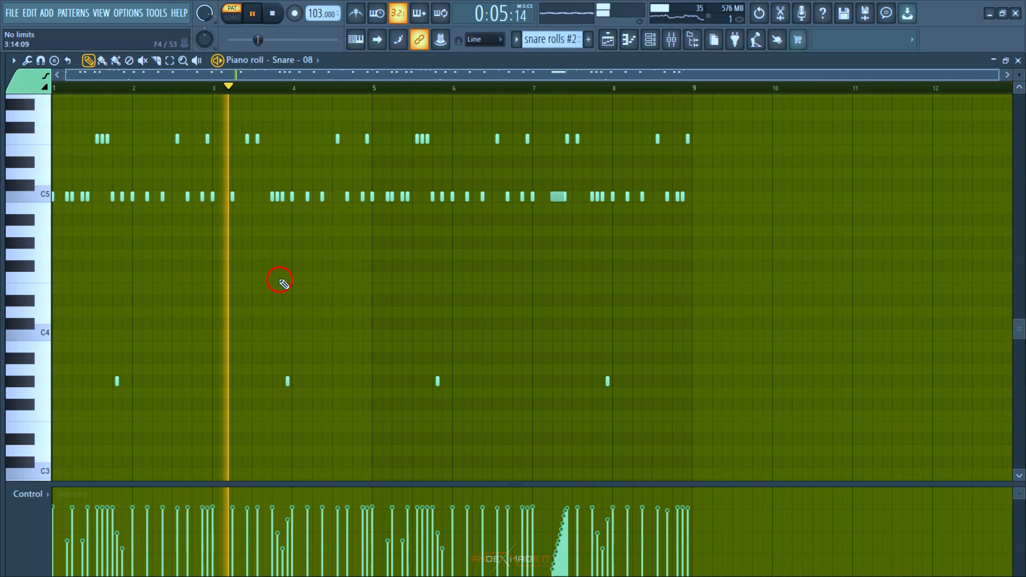
{"action": "scroll", "coordinate": [291, 281], "scroll_direction": "up", "scroll_amount": 3}
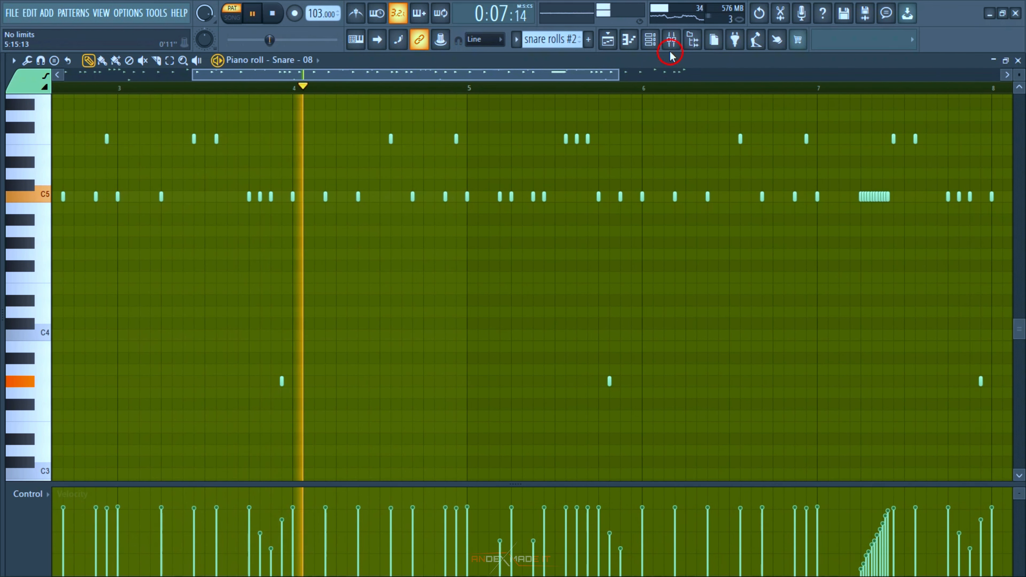
{"action": "left_click", "coordinate": [672, 40]}
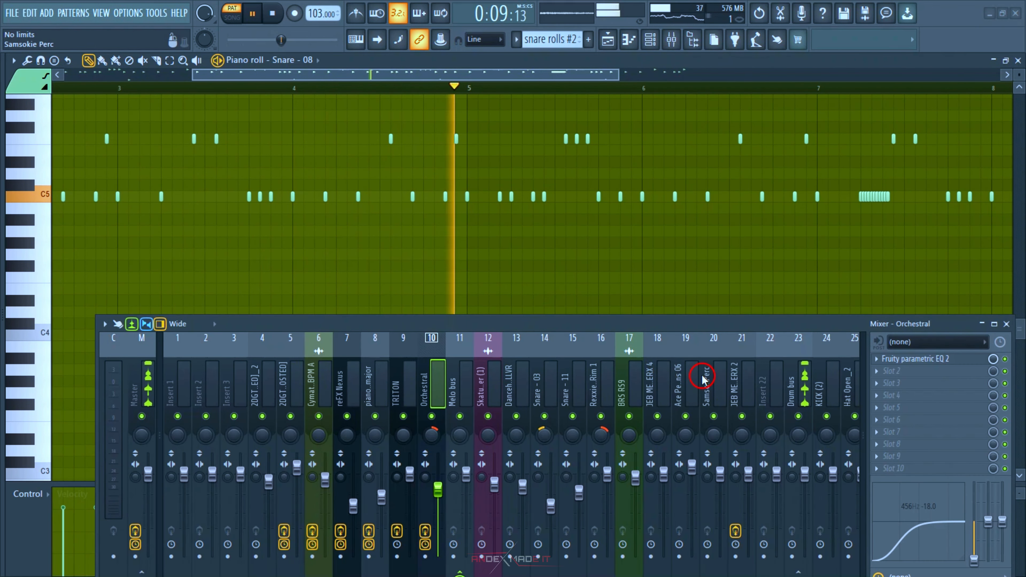
{"action": "left_click", "coordinate": [803, 395]}
{"action": "scroll", "coordinate": [798, 390], "scroll_direction": "down", "scroll_amount": 8}
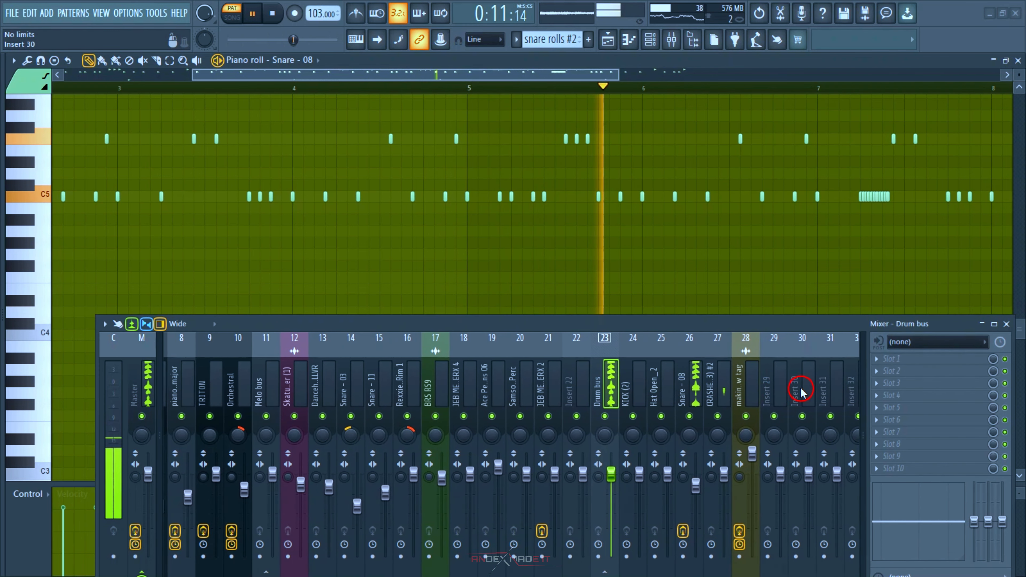
{"action": "left_click", "coordinate": [661, 400]}
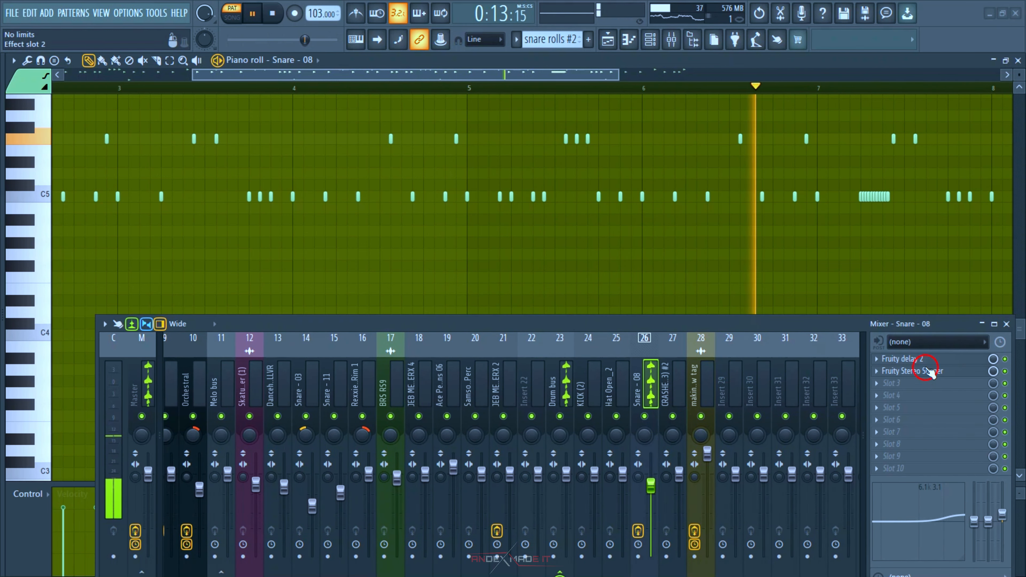
{"action": "left_click", "coordinate": [922, 359]}
{"action": "left_click", "coordinate": [925, 359]}
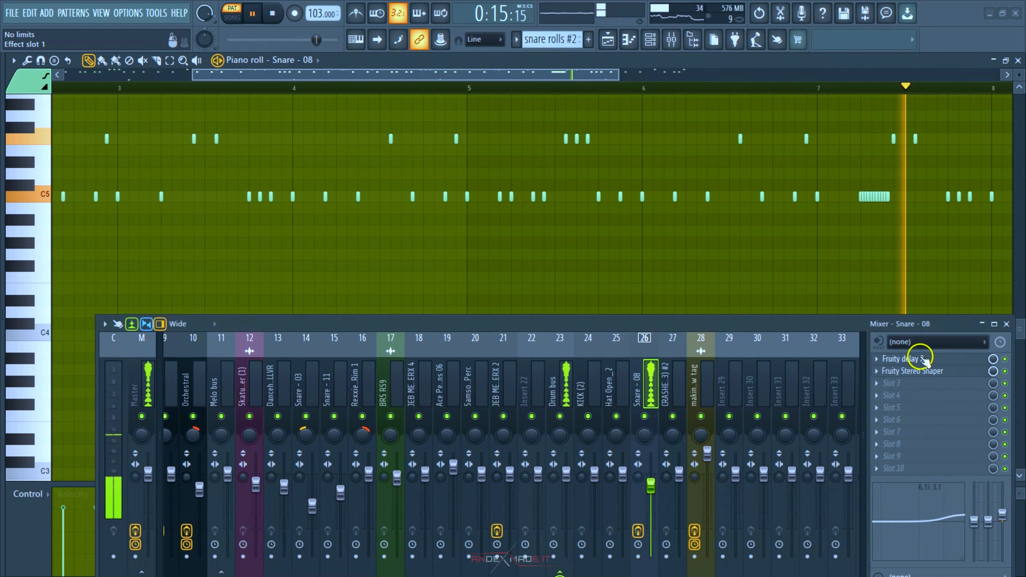
{"action": "left_click", "coordinate": [925, 371]}
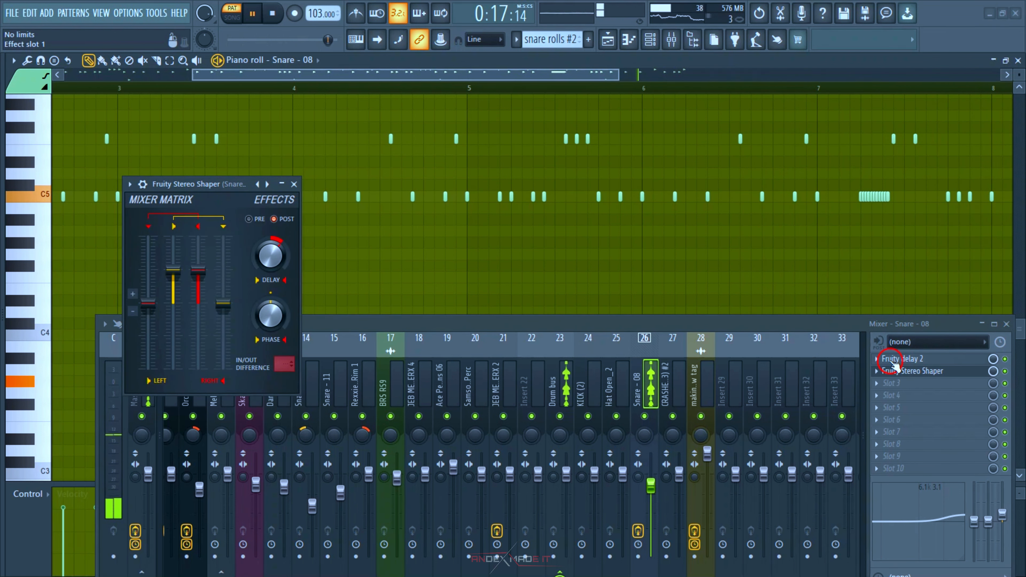
- Play the snare rolls #2 pattern across all eight bars and compare the Snare - 08 mixer track with its Fruity Stereo Shaper bypassed
{"action": "left_click", "coordinate": [901, 372]}
{"action": "scroll", "coordinate": [827, 264], "scroll_direction": "down", "scroll_amount": 5}
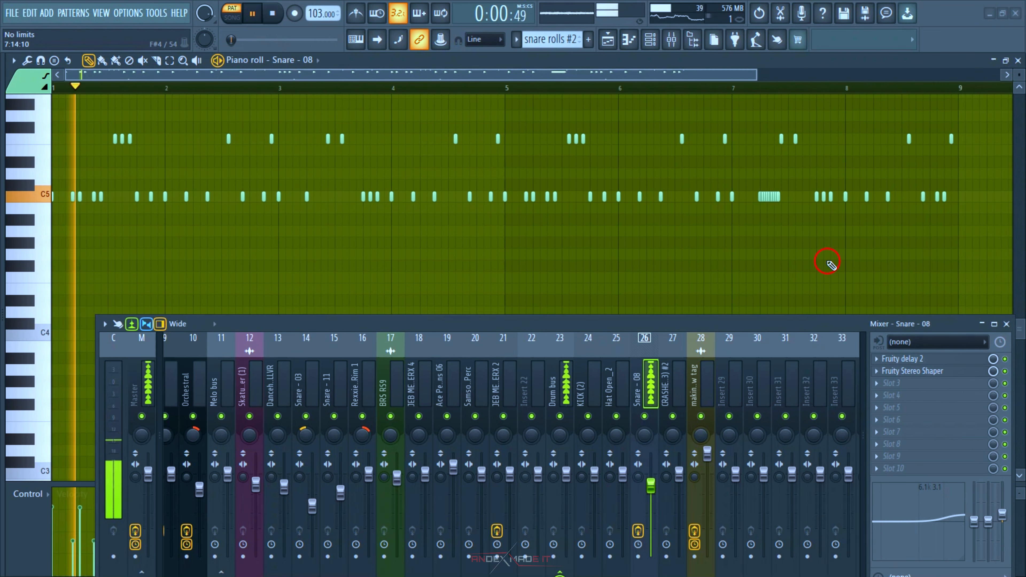
{"action": "left_click", "coordinate": [805, 336]}
{"action": "key", "text": "F9"}
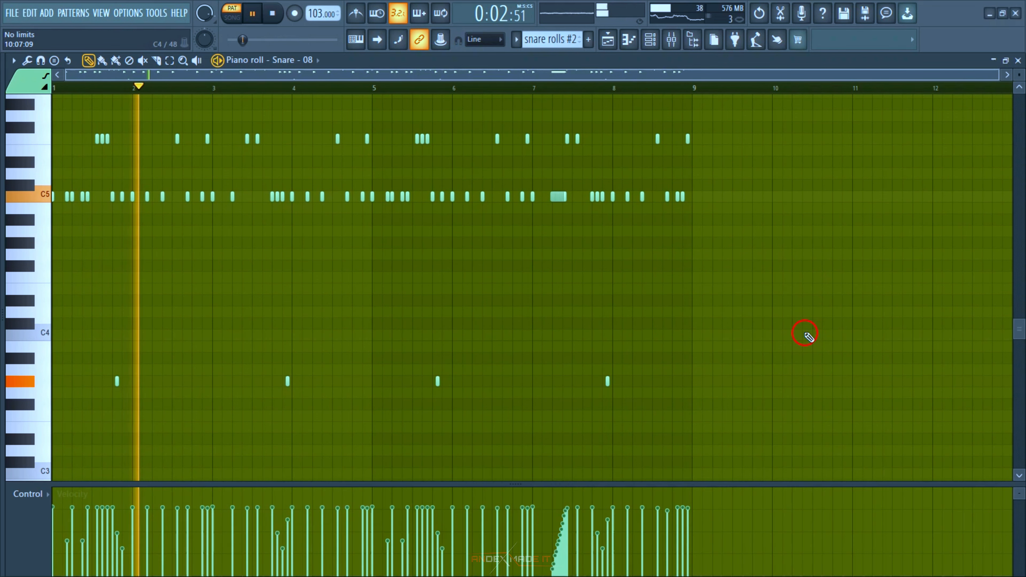
{"action": "left_click", "coordinate": [672, 39]}
{"action": "left_click", "coordinate": [930, 364]}
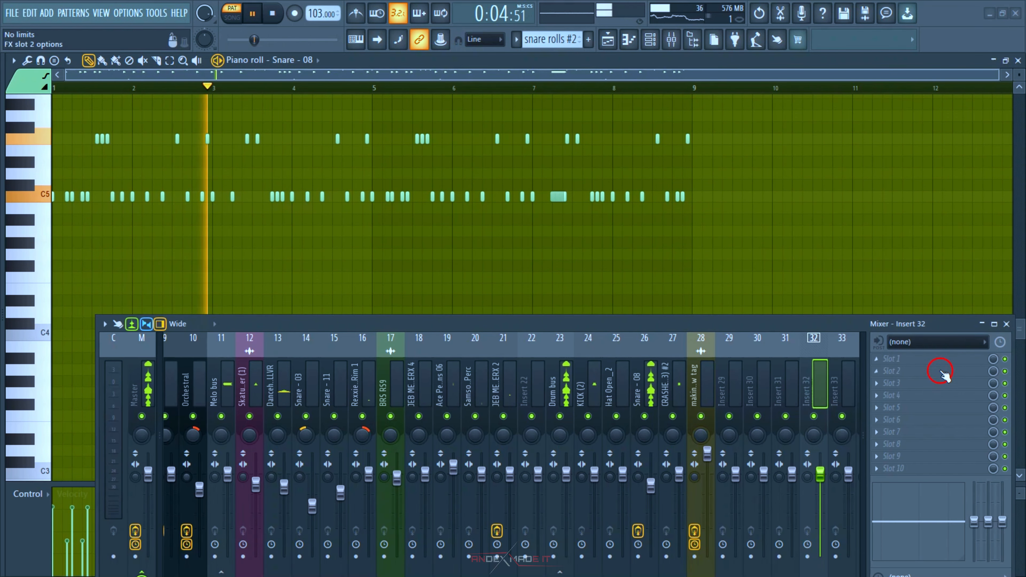
{"action": "left_click", "coordinate": [655, 378]}
{"action": "left_click", "coordinate": [978, 399]}
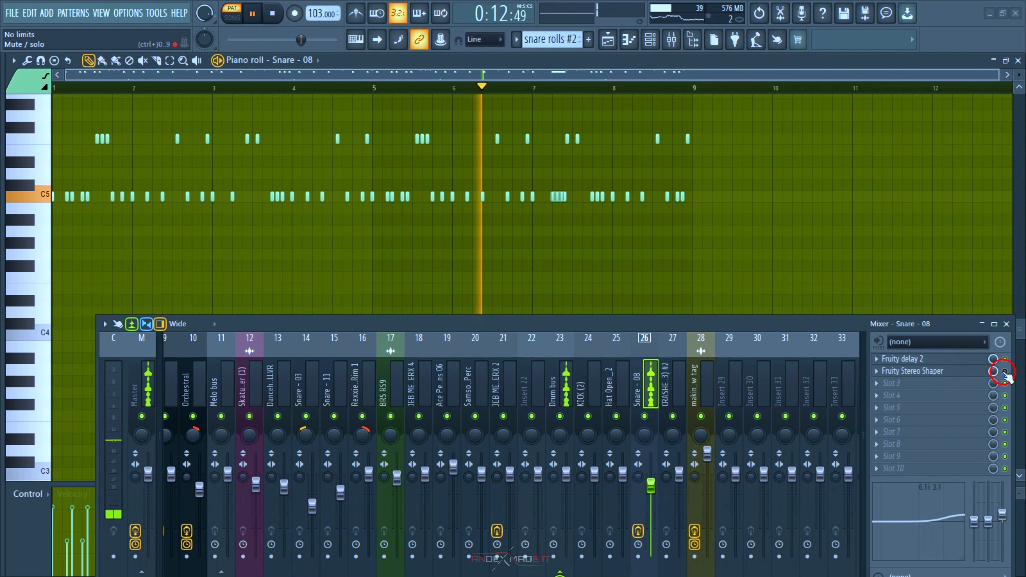
{"action": "left_click", "coordinate": [1007, 325]}
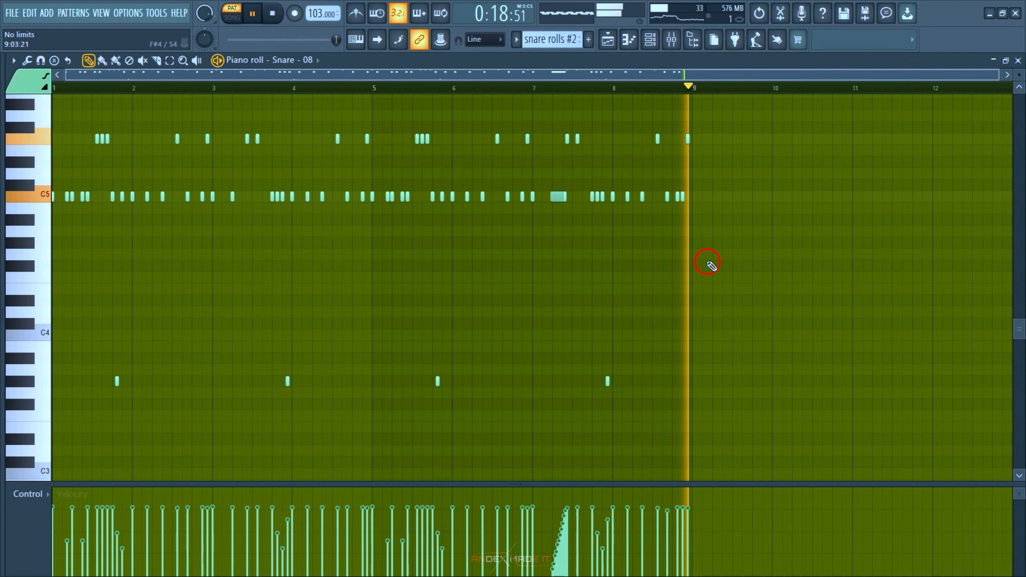
- Play the TRITON pattern and examine its melody layers across bars 1 to 12, with the velocity area shrunk to show more notes
{"action": "right_click", "coordinate": [205, 15]}
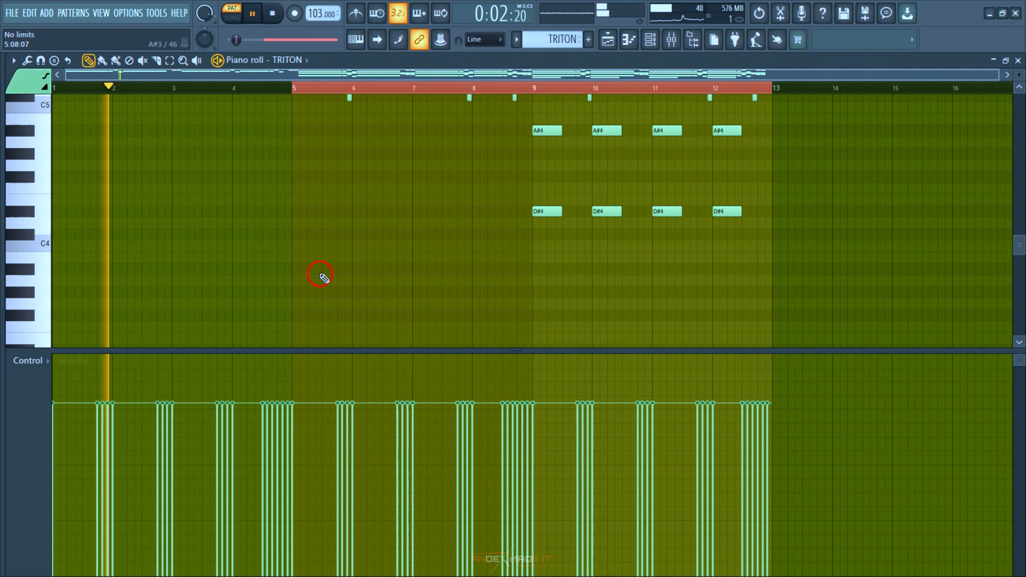
{"action": "scroll", "coordinate": [328, 279], "scroll_direction": "up", "scroll_amount": 5}
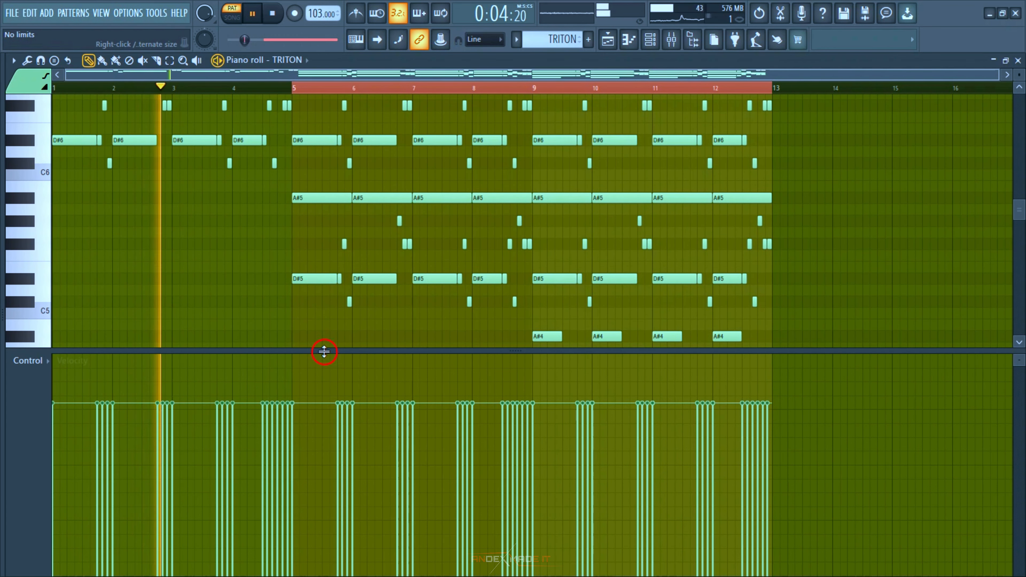
{"action": "left_click_drag", "start_coordinate": [322, 350], "coordinate": [330, 481]}
{"action": "scroll", "coordinate": [372, 378], "scroll_direction": "up", "scroll_amount": 2}
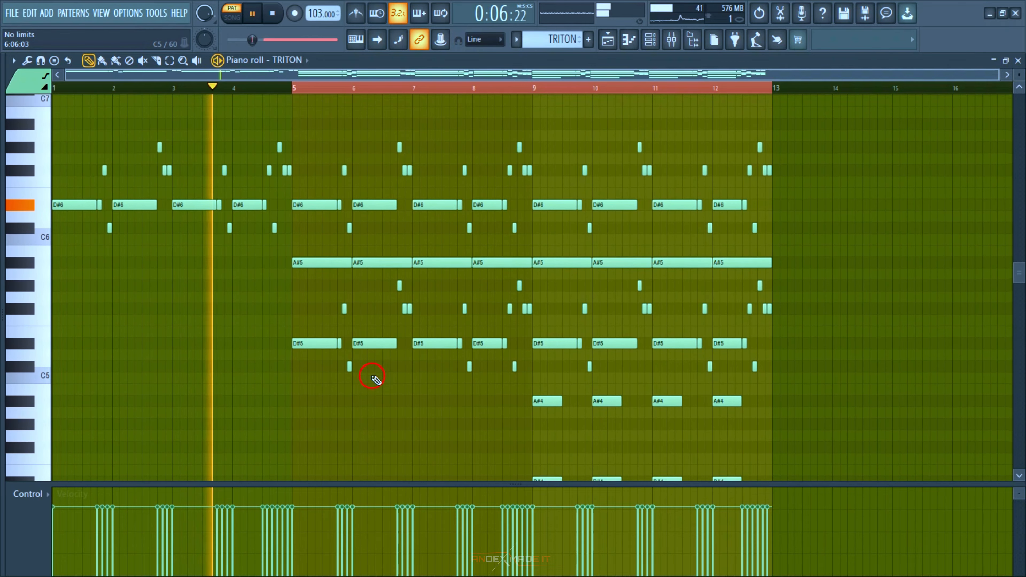
{"action": "scroll", "coordinate": [372, 378], "scroll_direction": "down", "scroll_amount": 1}
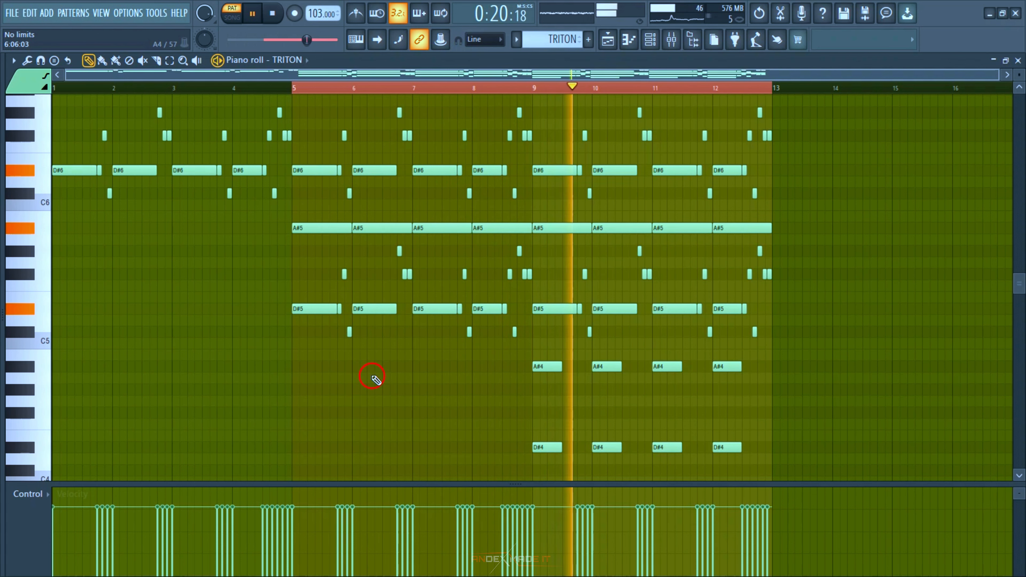
{"action": "scroll", "coordinate": [470, 418], "scroll_direction": "down", "scroll_amount": 2}
{"action": "scroll", "coordinate": [470, 419], "scroll_direction": "up", "scroll_amount": 4}
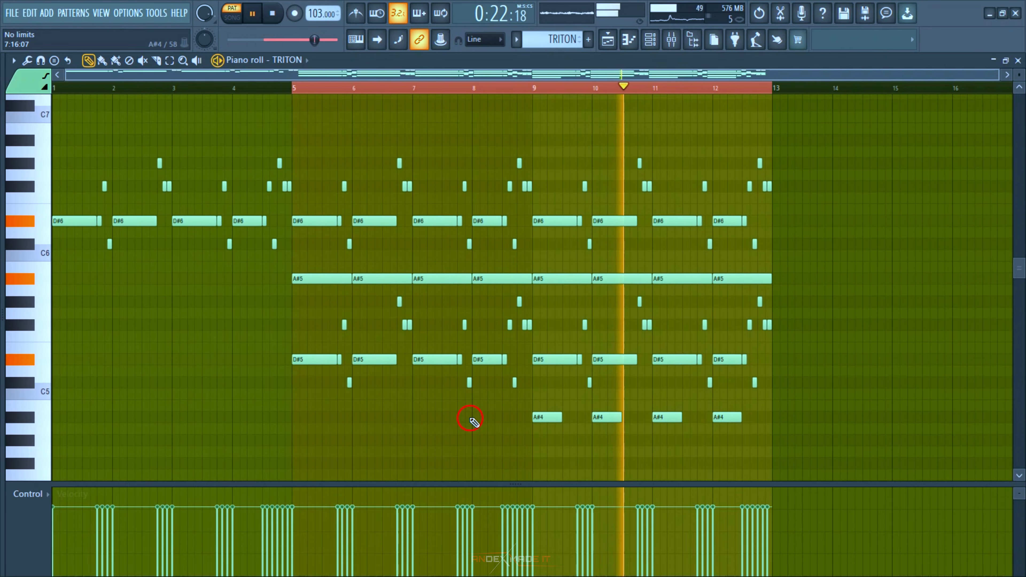
{"action": "scroll", "coordinate": [470, 419], "scroll_direction": "down", "scroll_amount": 3}
{"action": "scroll", "coordinate": [469, 418], "scroll_direction": "down", "scroll_amount": 4}
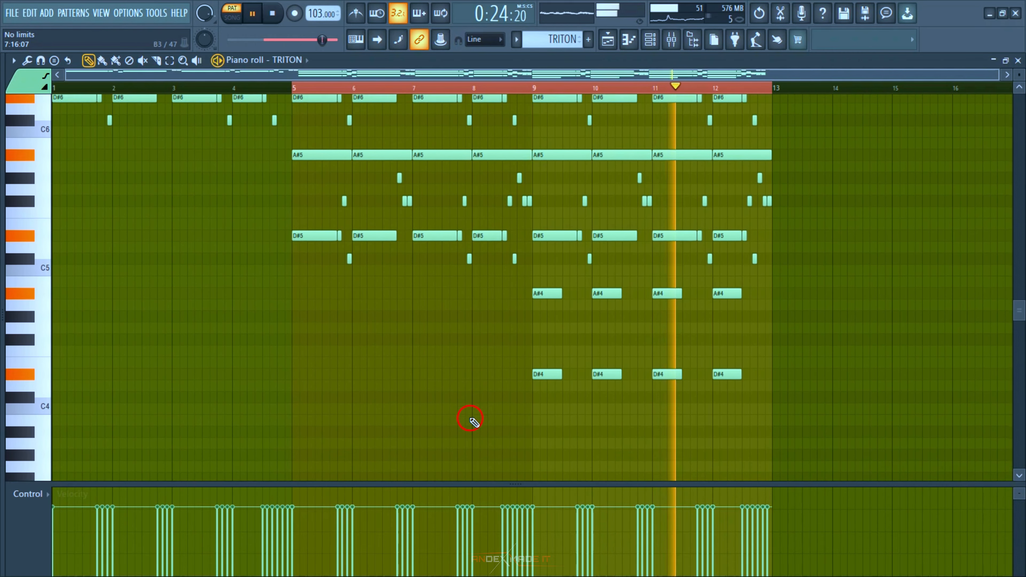
{"action": "scroll", "coordinate": [470, 419], "scroll_direction": "up", "scroll_amount": 3}
{"action": "scroll", "coordinate": [470, 418], "scroll_direction": "up", "scroll_amount": 1}
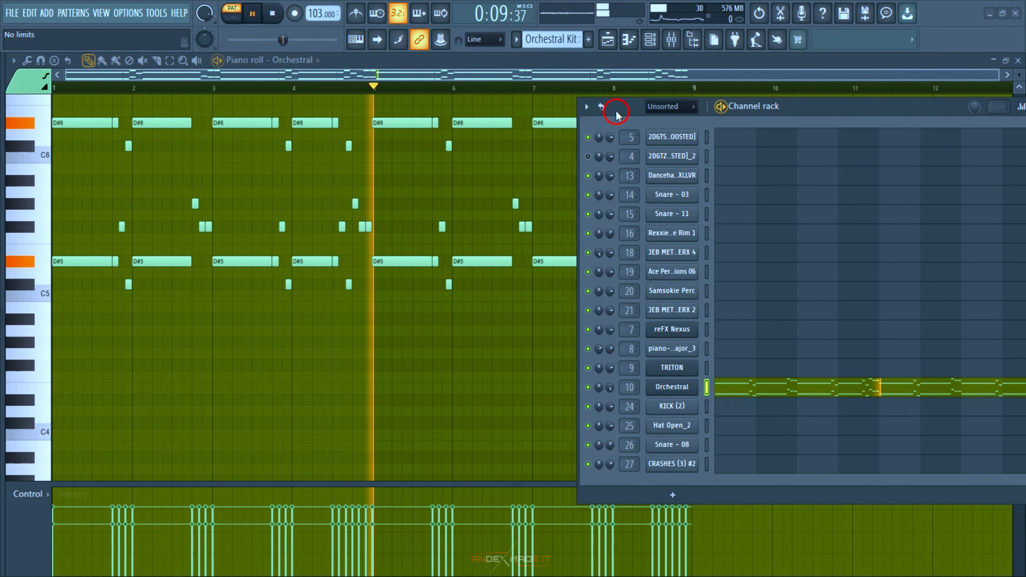
- Play the Orchestral Kit pattern, examine its two octave layers, and inspect the Edirol Orchestral instrument's Orchestra Kit patch on part 1
{"action": "key", "text": "F6"}
{"action": "scroll", "coordinate": [605, 227], "scroll_direction": "up", "scroll_amount": 3}
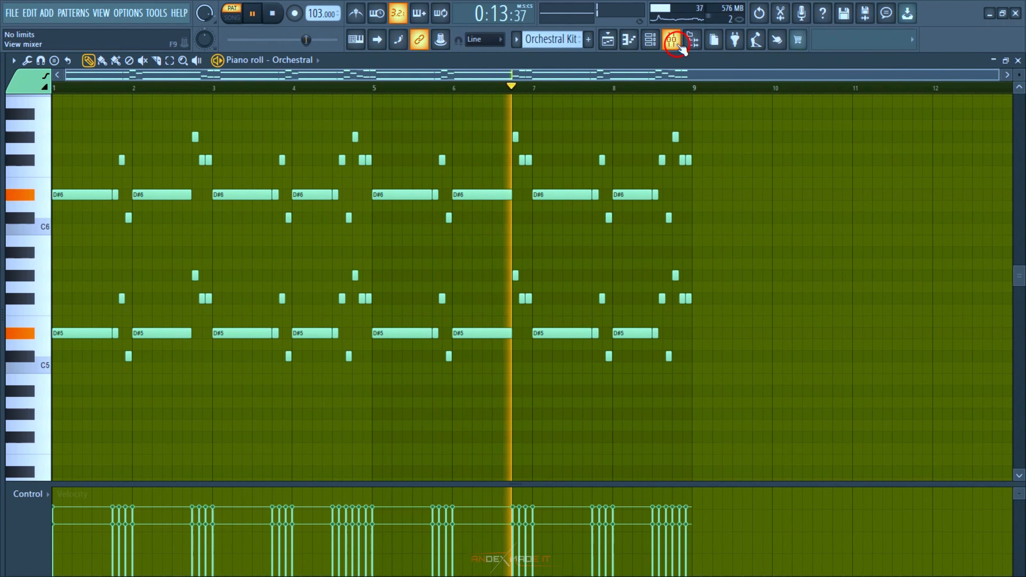
{"action": "left_click", "coordinate": [652, 40]}
{"action": "left_click", "coordinate": [680, 347]}
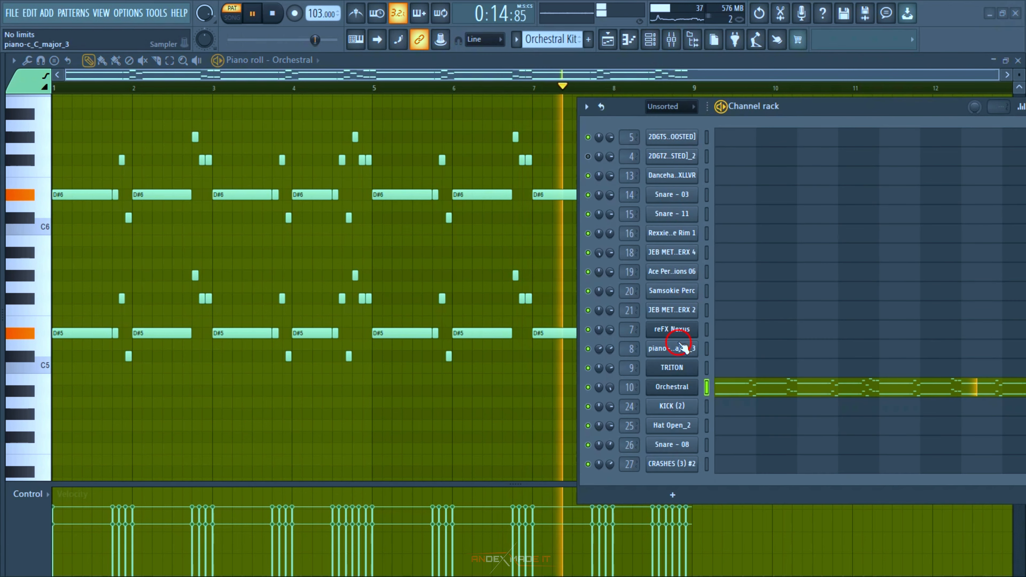
{"action": "left_click", "coordinate": [680, 387]}
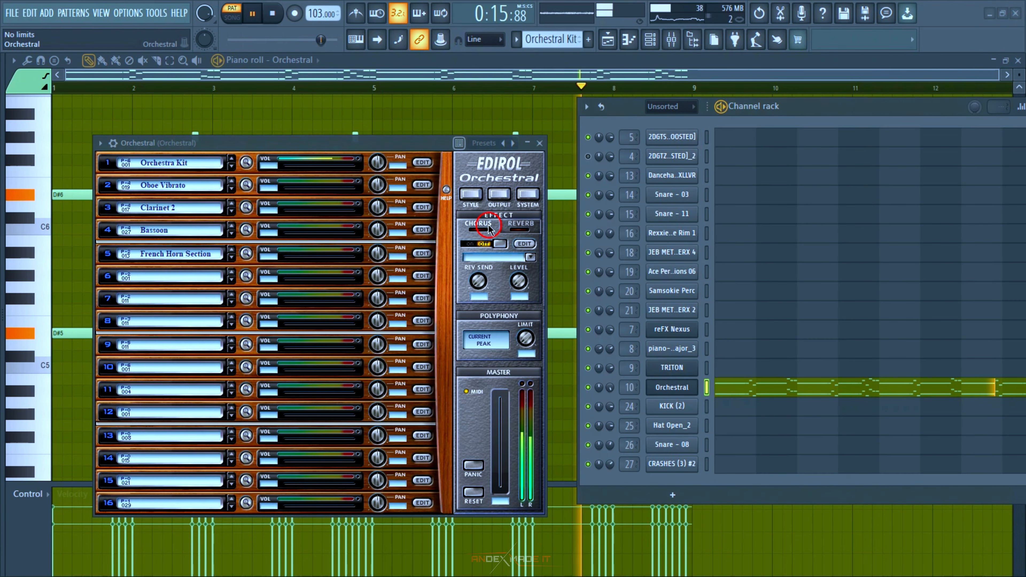
{"action": "left_click", "coordinate": [154, 164]}
{"action": "mouse_move", "coordinate": [220, 258]}
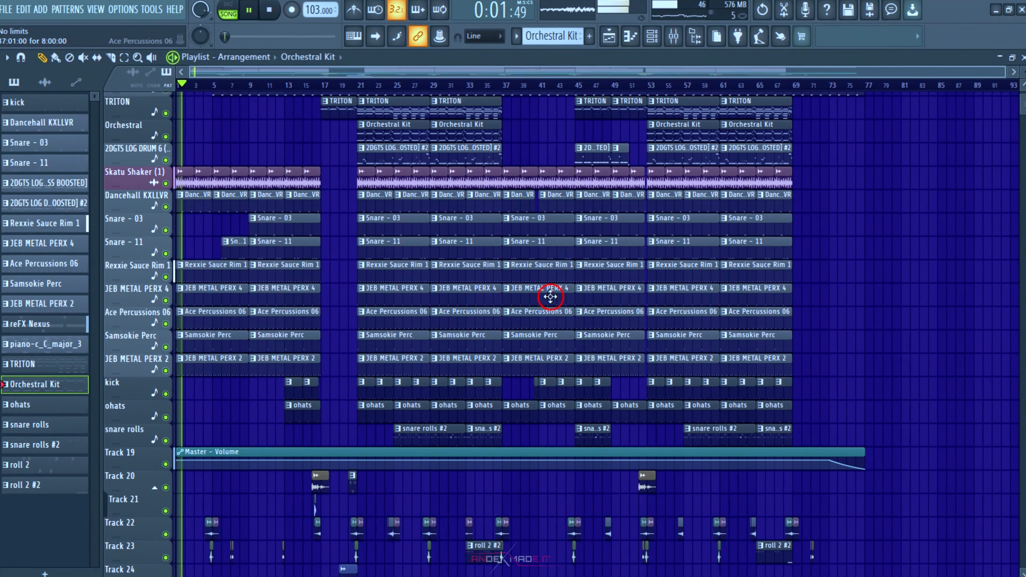
- Play the song in the playlist and examine the full arrangement from Track 1 down to the effects tracks
{"action": "scroll", "coordinate": [550, 297], "scroll_direction": "up", "scroll_amount": 3}
{"action": "scroll", "coordinate": [550, 297], "scroll_direction": "down", "scroll_amount": 5}
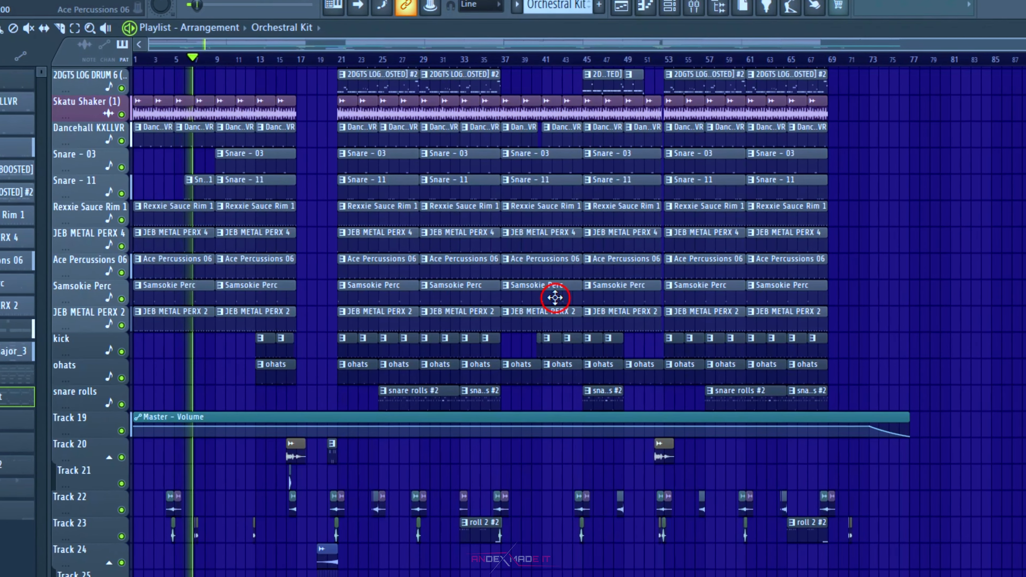
{"action": "scroll", "coordinate": [556, 298], "scroll_direction": "up", "scroll_amount": 3}
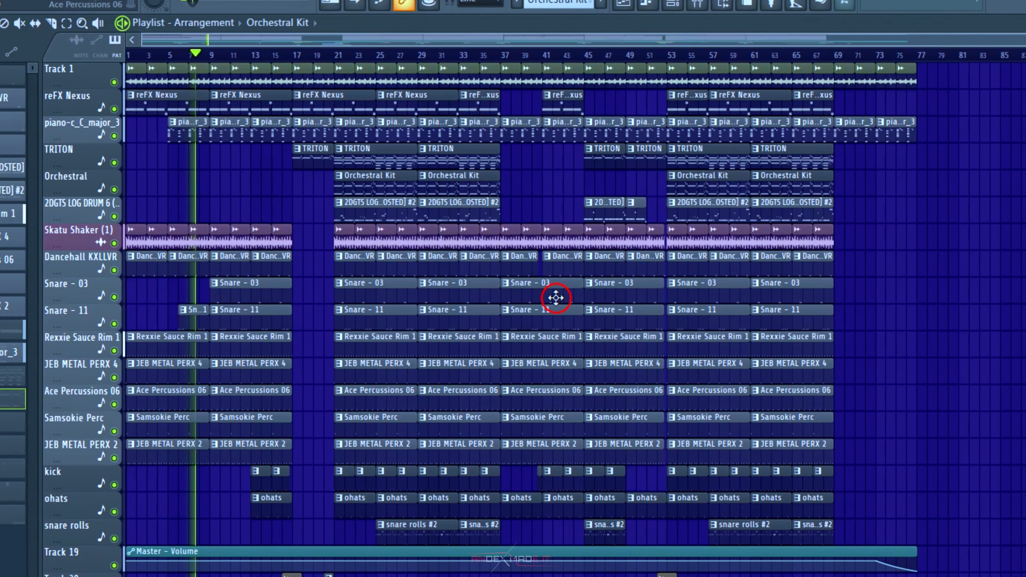
{"action": "scroll", "coordinate": [556, 298], "scroll_direction": "down", "scroll_amount": 2}
{"action": "scroll", "coordinate": [556, 298], "scroll_direction": "down", "scroll_amount": 6}
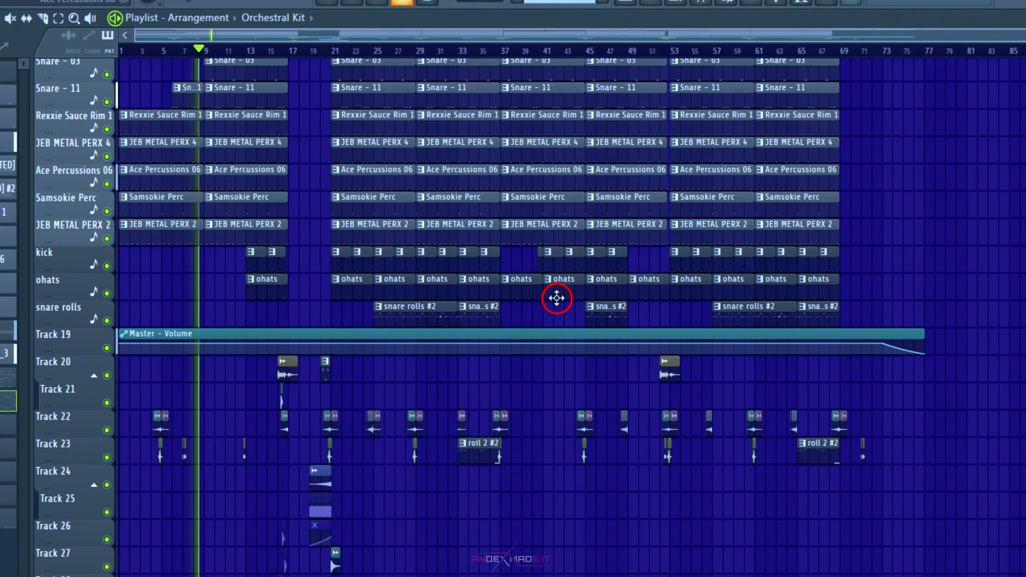
{"action": "scroll", "coordinate": [387, 358], "scroll_direction": "down", "scroll_amount": 4}
{"action": "scroll", "coordinate": [384, 360], "scroll_direction": "down", "scroll_amount": 2}
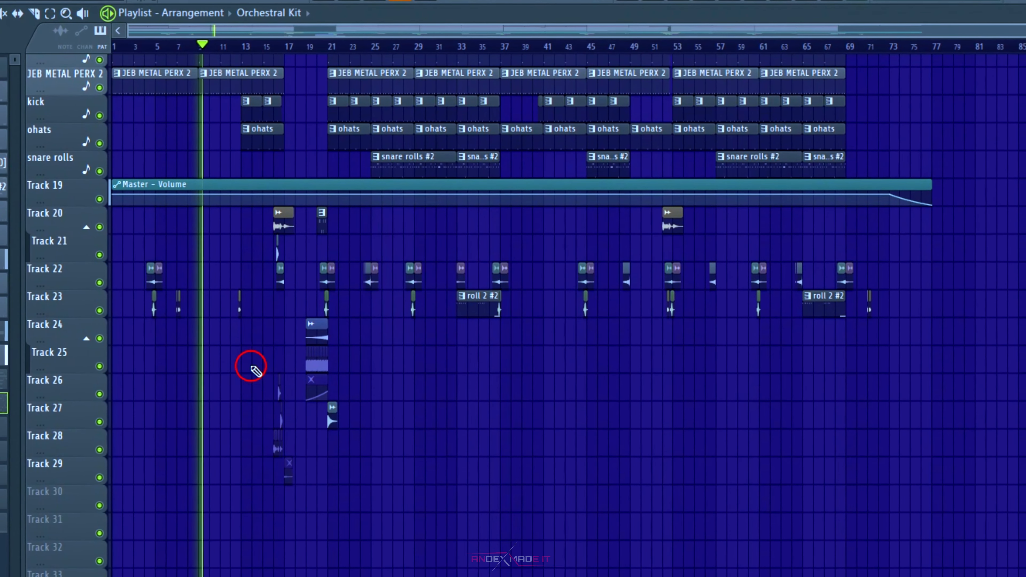
{"action": "scroll", "coordinate": [247, 362], "scroll_direction": "up", "scroll_amount": 6}
{"action": "scroll", "coordinate": [253, 372], "scroll_direction": "up", "scroll_amount": 8}
{"action": "scroll", "coordinate": [250, 373], "scroll_direction": "down", "scroll_amount": 2}
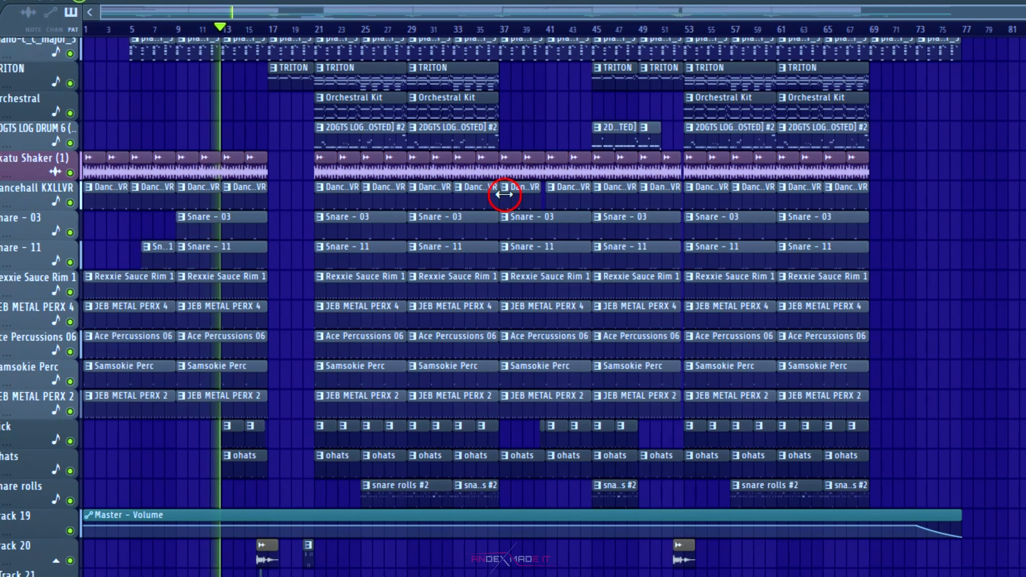
{"action": "scroll", "coordinate": [504, 196], "scroll_direction": "up", "scroll_amount": 2}
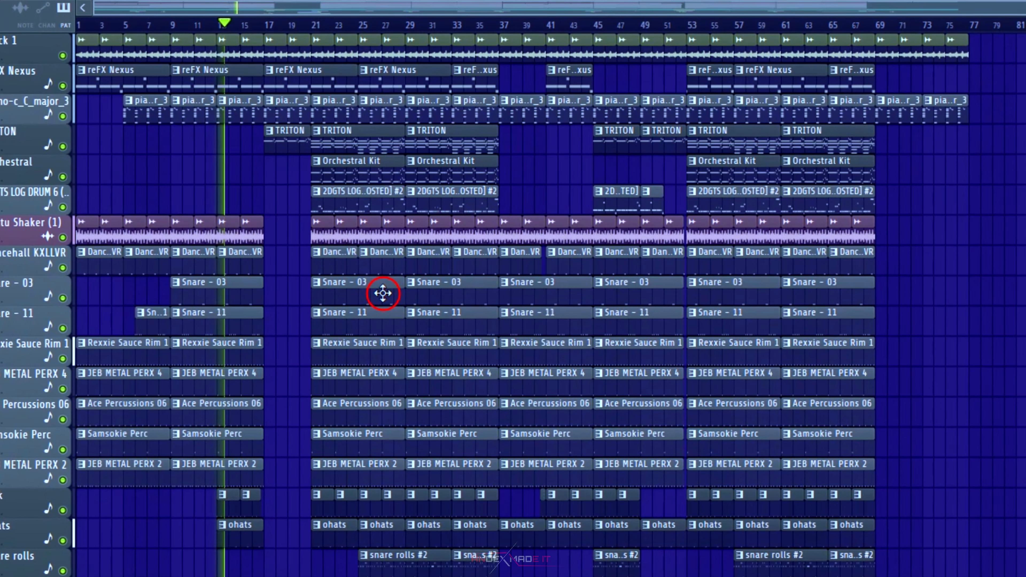
- Examine the drum break over bars 17 to 21 and the rolls, risers and crashes placed around it on Tracks 20 to 27
{"action": "scroll", "coordinate": [213, 525], "scroll_direction": "up", "scroll_amount": 4, "text": "ctrl"}
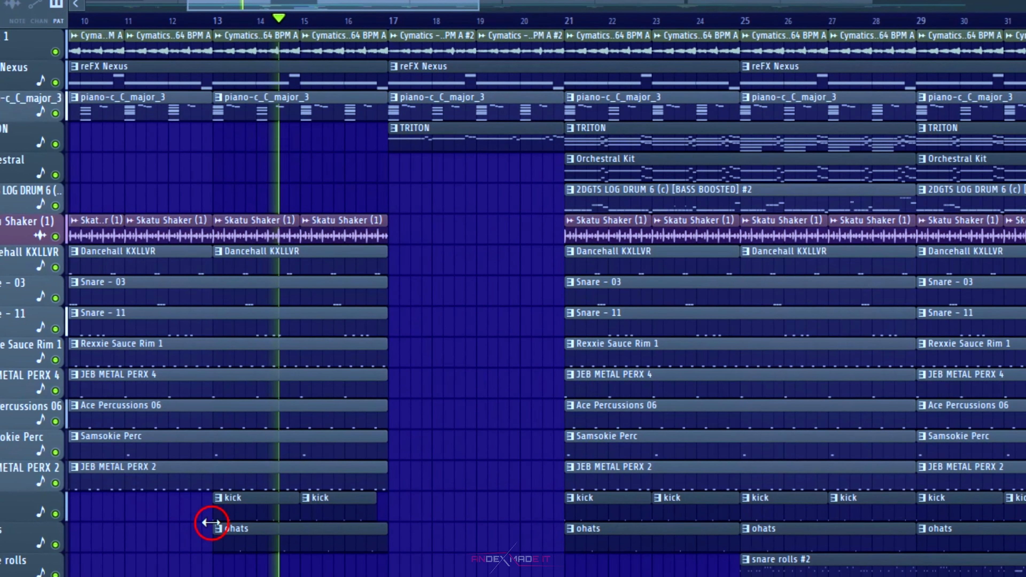
{"action": "scroll", "coordinate": [340, 537], "scroll_direction": "up", "scroll_amount": 2, "text": "alt"}
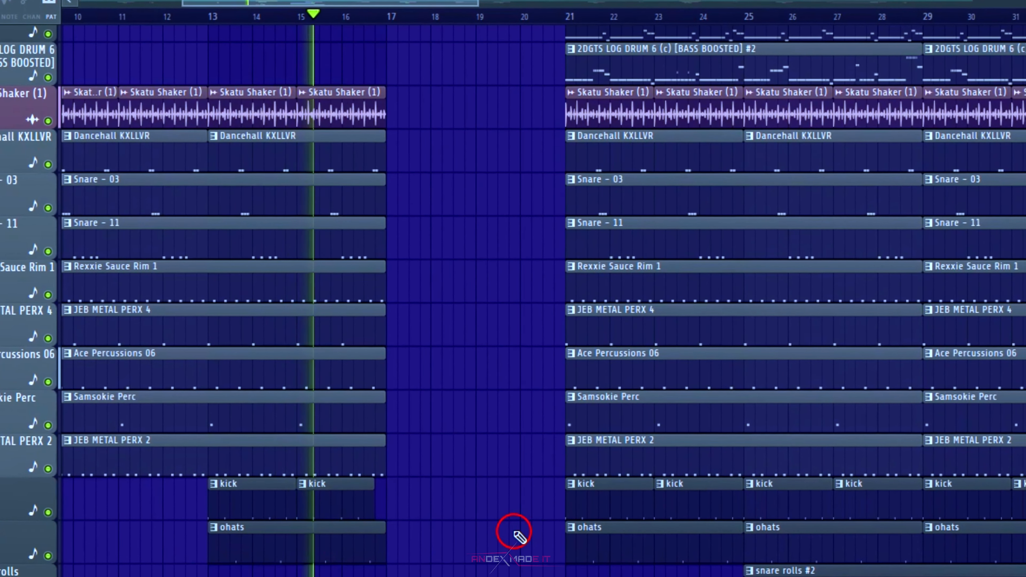
{"action": "scroll", "coordinate": [516, 539], "scroll_direction": "down", "scroll_amount": 4}
{"action": "scroll", "coordinate": [416, 555], "scroll_direction": "up", "scroll_amount": 4}
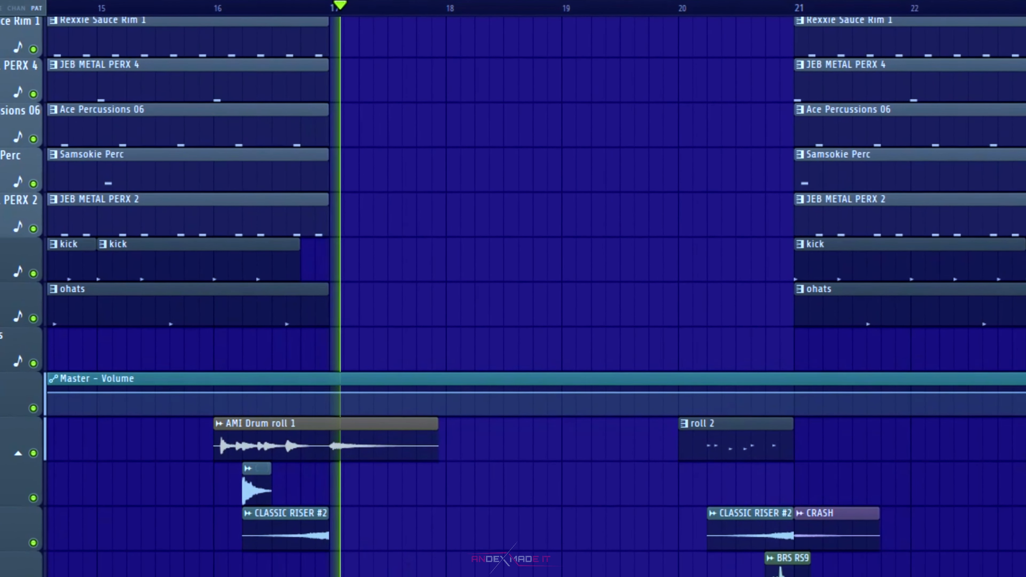
{"action": "scroll", "coordinate": [451, 533], "scroll_direction": "down", "scroll_amount": 6, "text": "ctrl"}
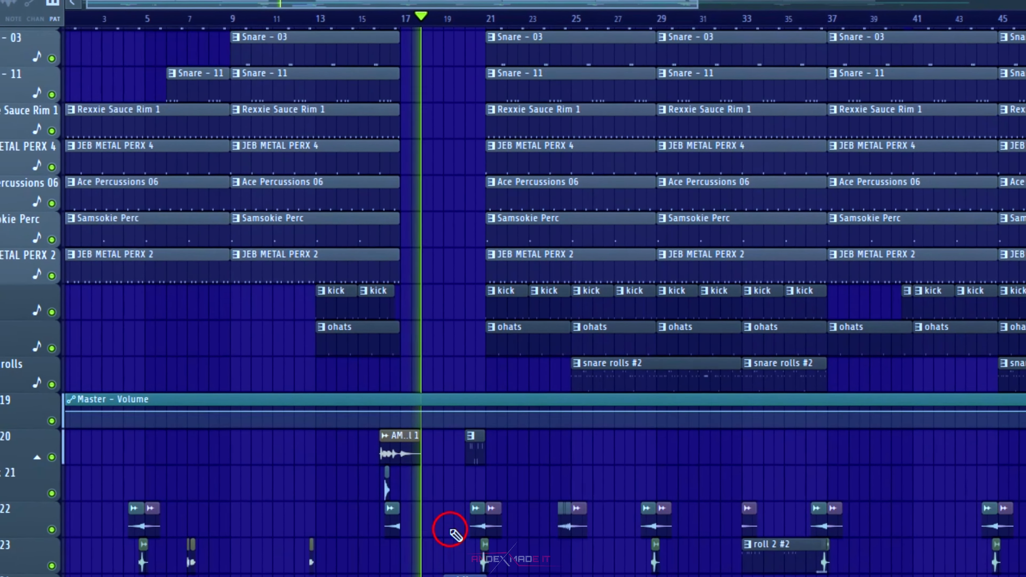
{"action": "scroll", "coordinate": [450, 529], "scroll_direction": "down", "scroll_amount": 2}
{"action": "scroll", "coordinate": [559, 527], "scroll_direction": "up", "scroll_amount": 4}
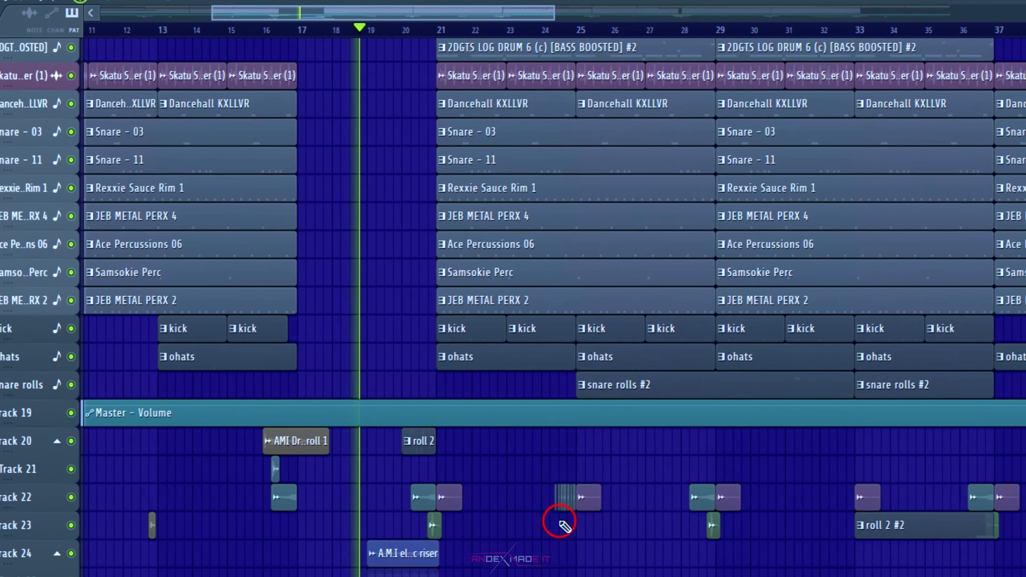
{"action": "scroll", "coordinate": [560, 523], "scroll_direction": "up", "scroll_amount": 3}
{"action": "scroll", "coordinate": [297, 573], "scroll_direction": "up", "scroll_amount": 4}
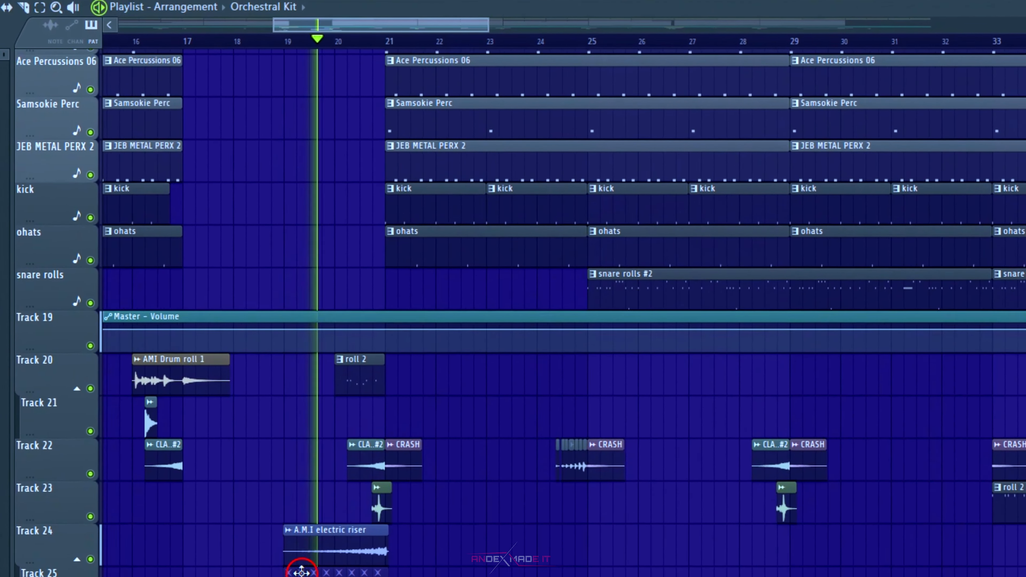
{"action": "scroll", "coordinate": [301, 572], "scroll_direction": "up", "scroll_amount": 2}
{"action": "scroll", "coordinate": [303, 570], "scroll_direction": "down", "scroll_amount": 3}
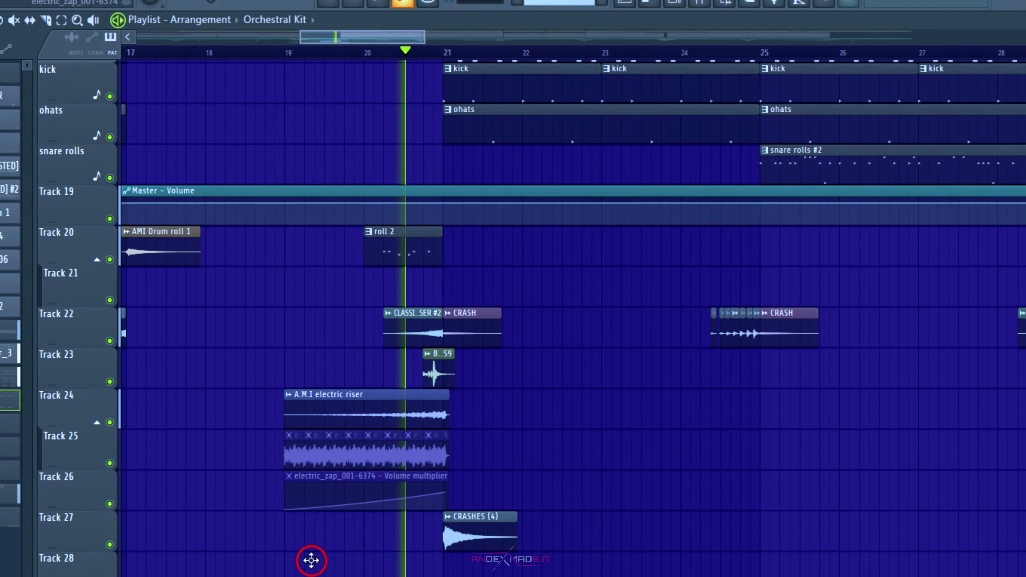
{"action": "scroll", "coordinate": [319, 560], "scroll_direction": "down", "scroll_amount": 1}
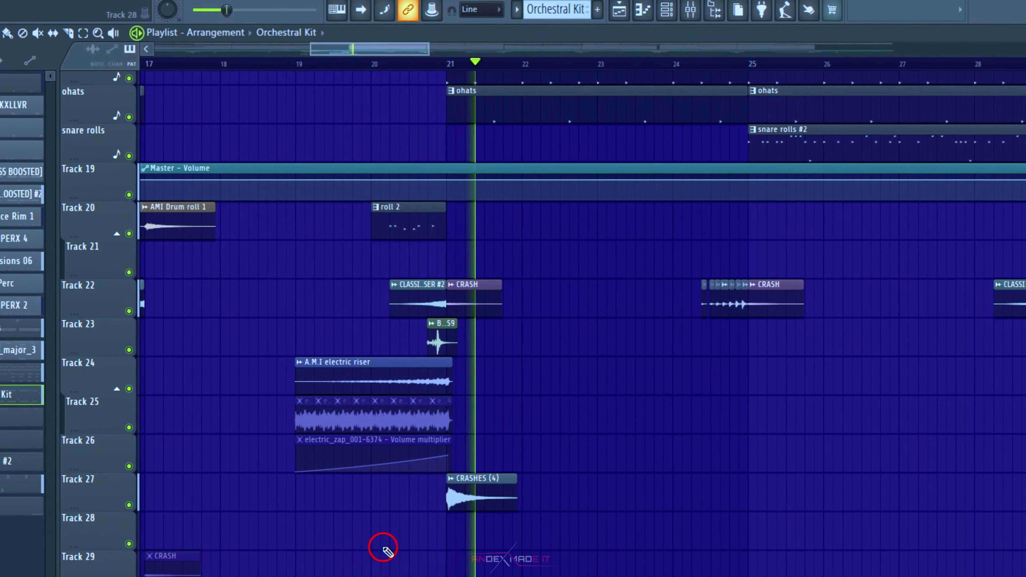
- Examine how the melody, log drum, percussion and snare roll clips are arranged from bar 21 onward while the song plays
{"action": "scroll", "coordinate": [383, 548], "scroll_direction": "down", "scroll_amount": 5}
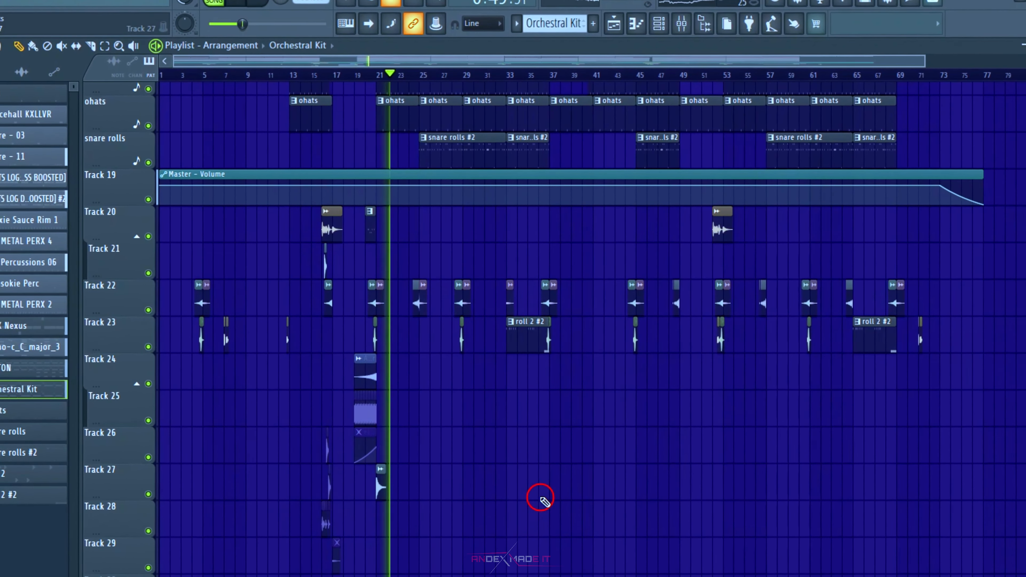
{"action": "scroll", "coordinate": [457, 461], "scroll_direction": "down", "scroll_amount": 2}
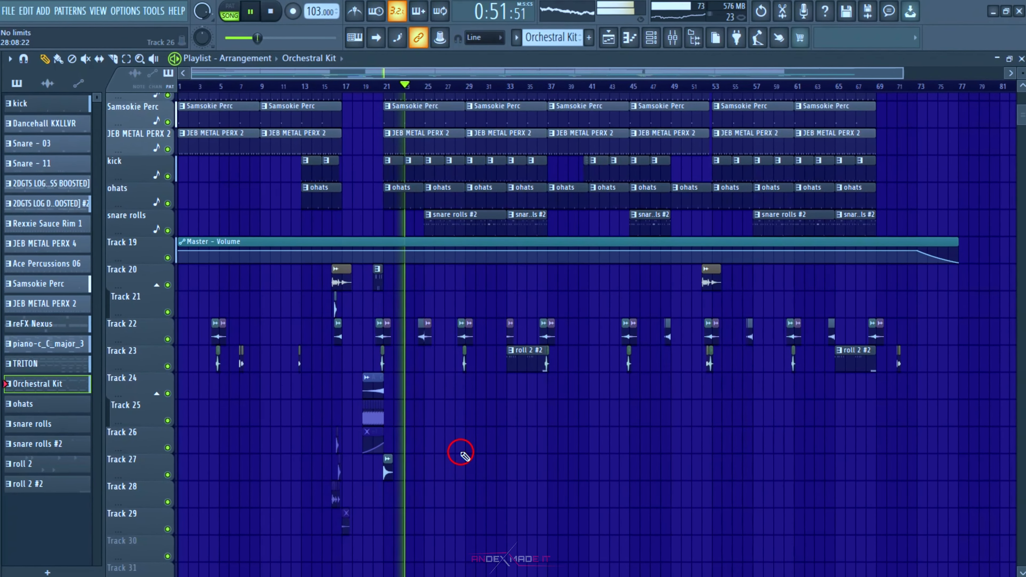
{"action": "scroll", "coordinate": [461, 456], "scroll_direction": "up", "scroll_amount": 5}
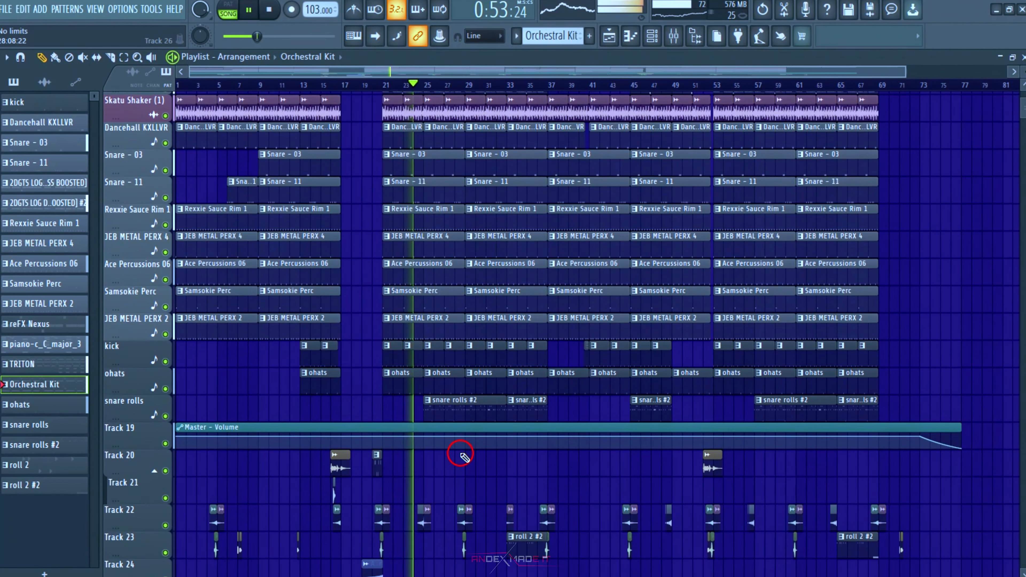
{"action": "scroll", "coordinate": [461, 454], "scroll_direction": "down", "scroll_amount": 1}
{"action": "scroll", "coordinate": [460, 455], "scroll_direction": "up", "scroll_amount": 2}
{"action": "scroll", "coordinate": [459, 456], "scroll_direction": "up", "scroll_amount": 1}
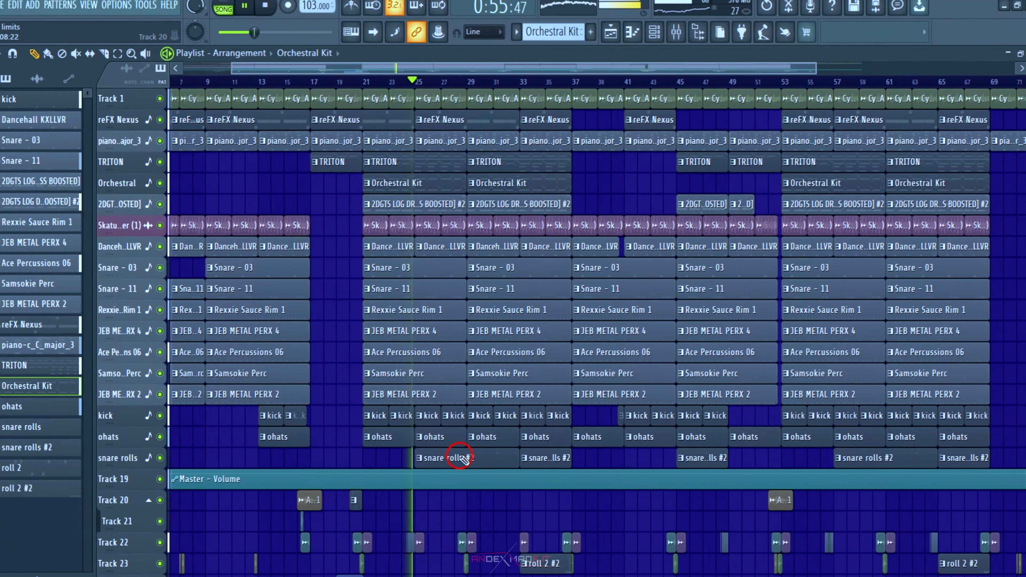
{"action": "scroll", "coordinate": [459, 456], "scroll_direction": "up", "scroll_amount": 2}
{"action": "scroll", "coordinate": [458, 458], "scroll_direction": "up", "scroll_amount": 1}
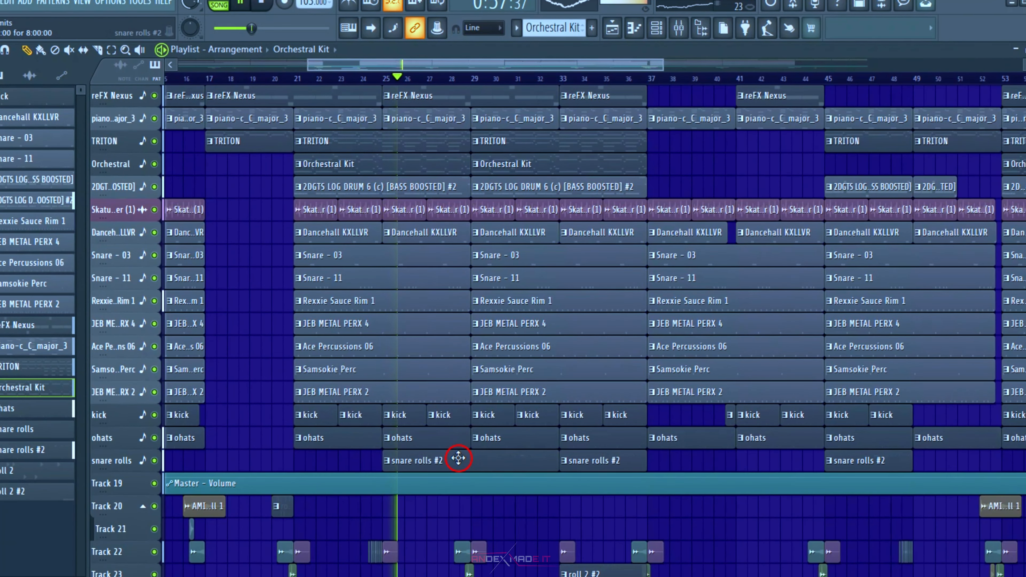
- Examine the arrangement across all 77 bars, from the Master volume automation on Track 19 up to Track 1, during playback
{"action": "scroll", "coordinate": [458, 458], "scroll_direction": "up", "scroll_amount": 1}
{"action": "scroll", "coordinate": [458, 460], "scroll_direction": "down", "scroll_amount": 2}
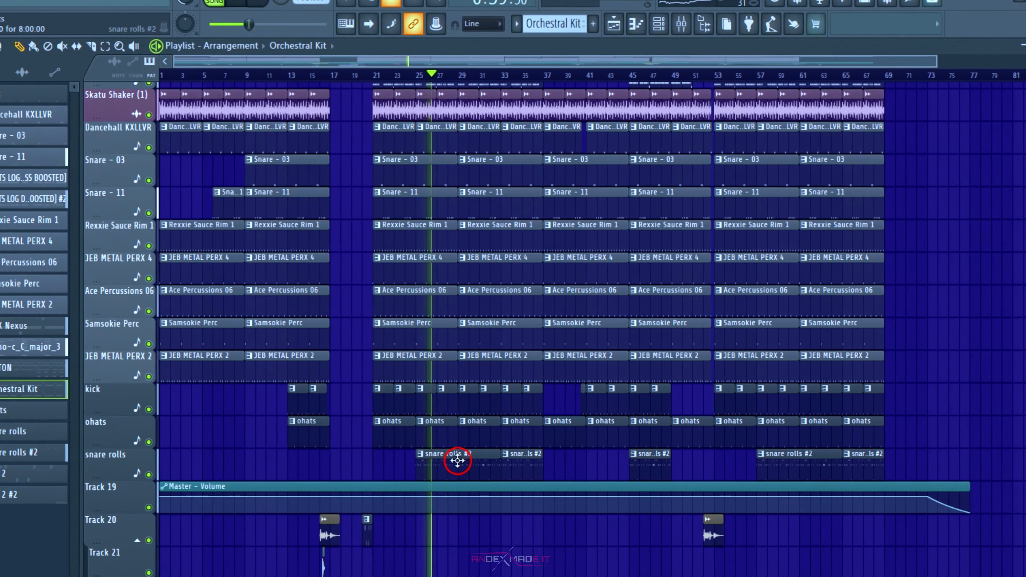
{"action": "scroll", "coordinate": [457, 461], "scroll_direction": "down", "scroll_amount": 1}
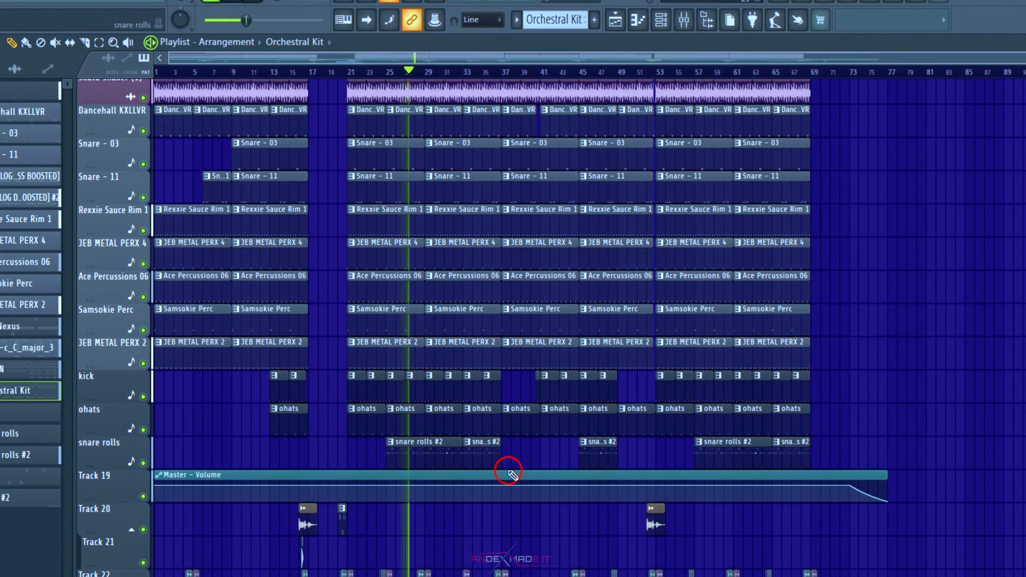
{"action": "scroll", "coordinate": [508, 472], "scroll_direction": "up", "scroll_amount": 6}
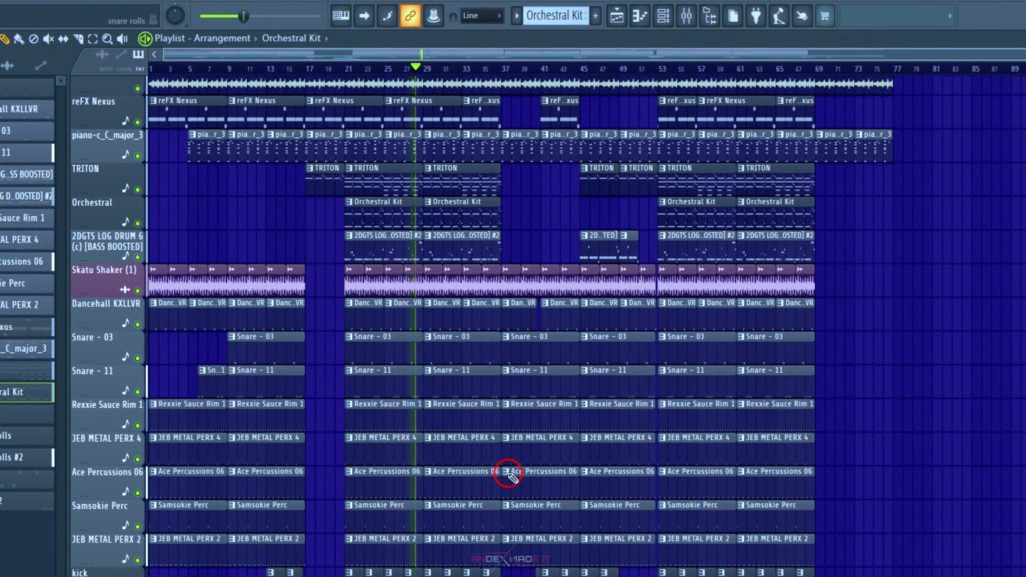
{"action": "scroll", "coordinate": [508, 475], "scroll_direction": "up", "scroll_amount": 1}
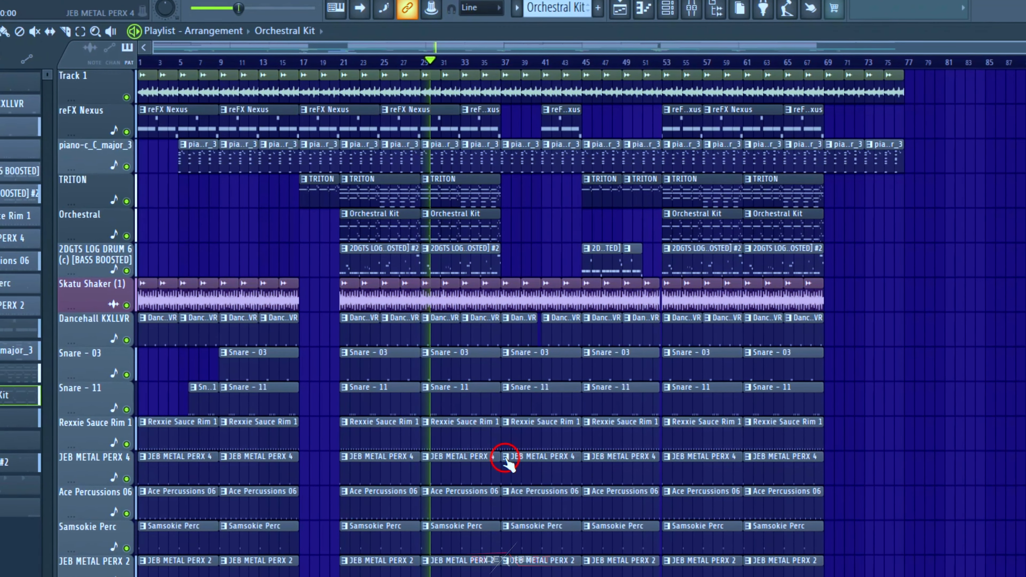
{"action": "scroll", "coordinate": [508, 462], "scroll_direction": "down", "scroll_amount": 1}
{"action": "scroll", "coordinate": [507, 462], "scroll_direction": "up", "scroll_amount": 1}
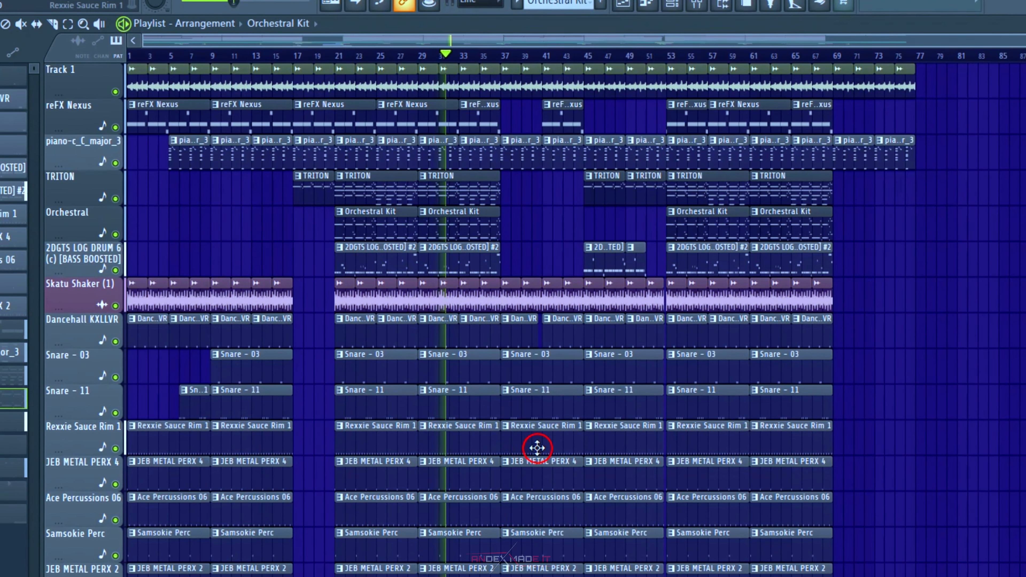
- Inspect the CRASHES (3) #2 notes of the roll 2 #2 clip on Track 23 in the piano roll, then close it
{"action": "scroll", "coordinate": [583, 461], "scroll_direction": "down", "scroll_amount": 6}
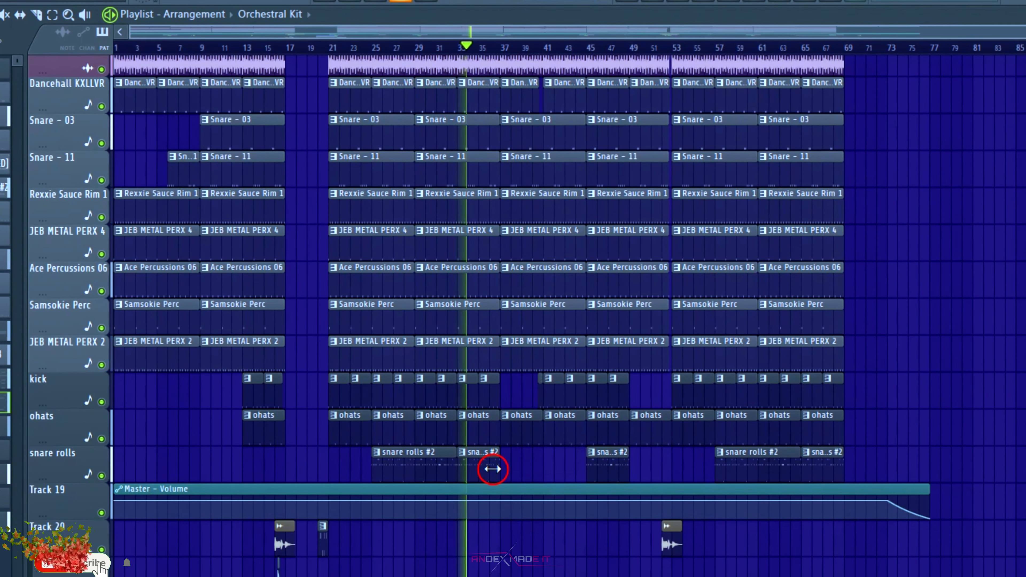
{"action": "scroll", "coordinate": [492, 505], "scroll_direction": "down", "scroll_amount": 3}
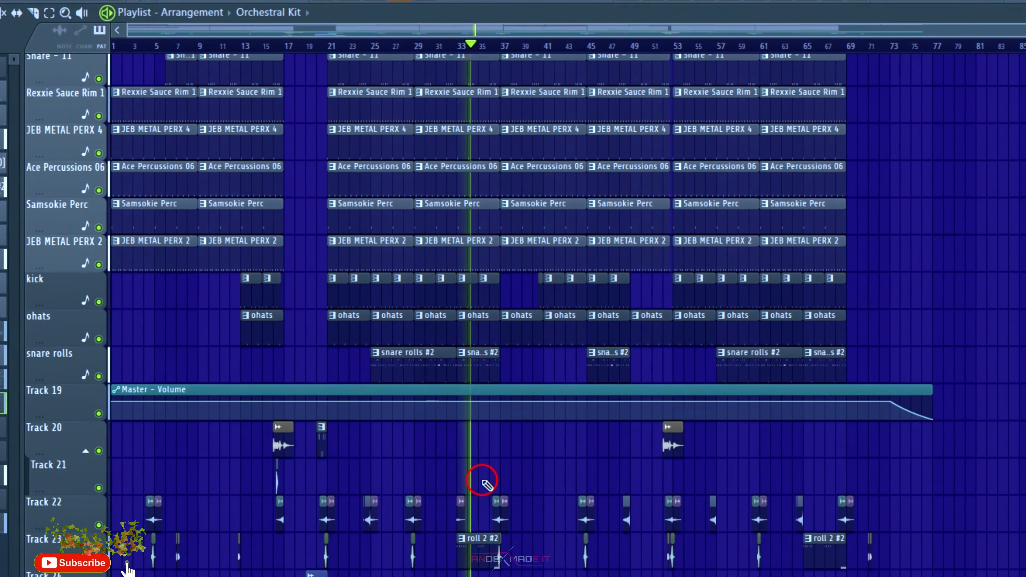
{"action": "double_click", "coordinate": [473, 565]}
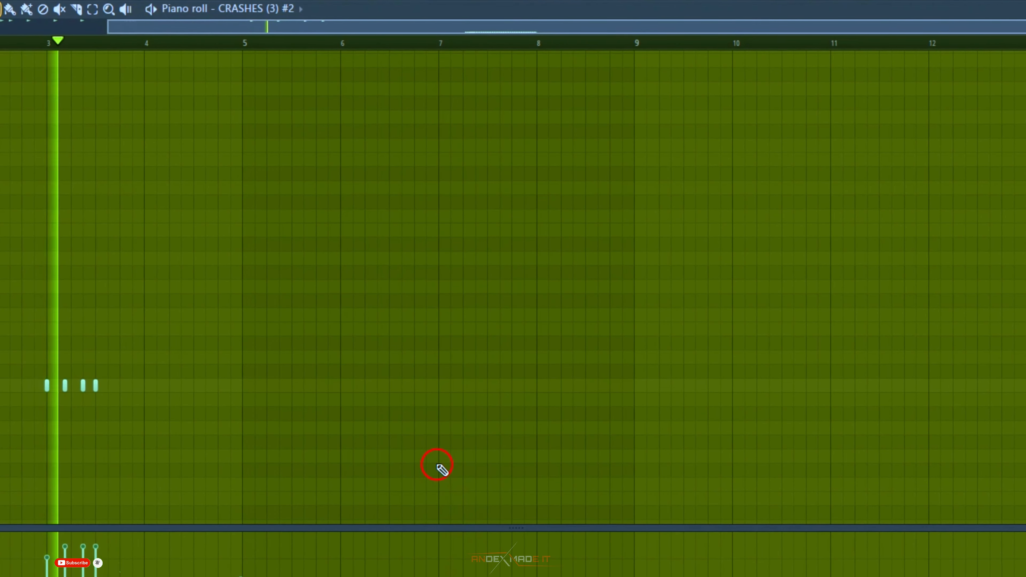
{"action": "scroll", "coordinate": [436, 466], "scroll_direction": "down", "scroll_amount": 3}
{"action": "scroll", "coordinate": [411, 446], "scroll_direction": "down", "scroll_amount": 2}
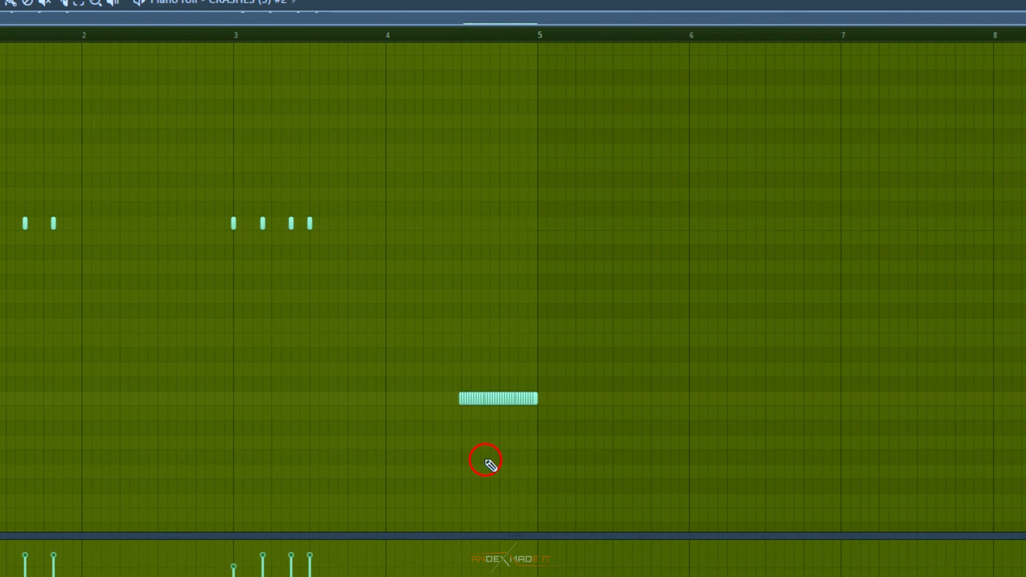
{"action": "left_click", "coordinate": [1023, 1]}
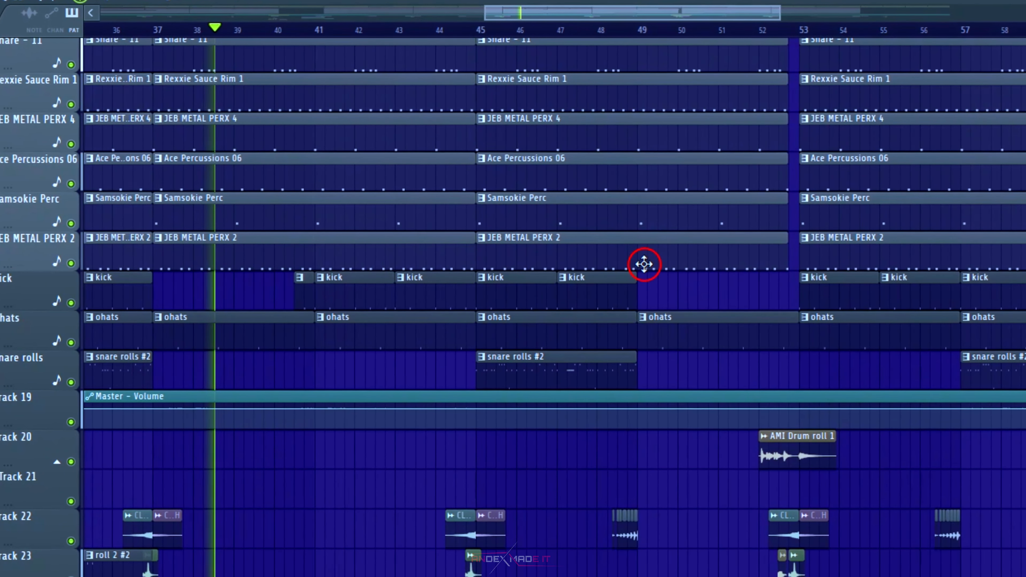